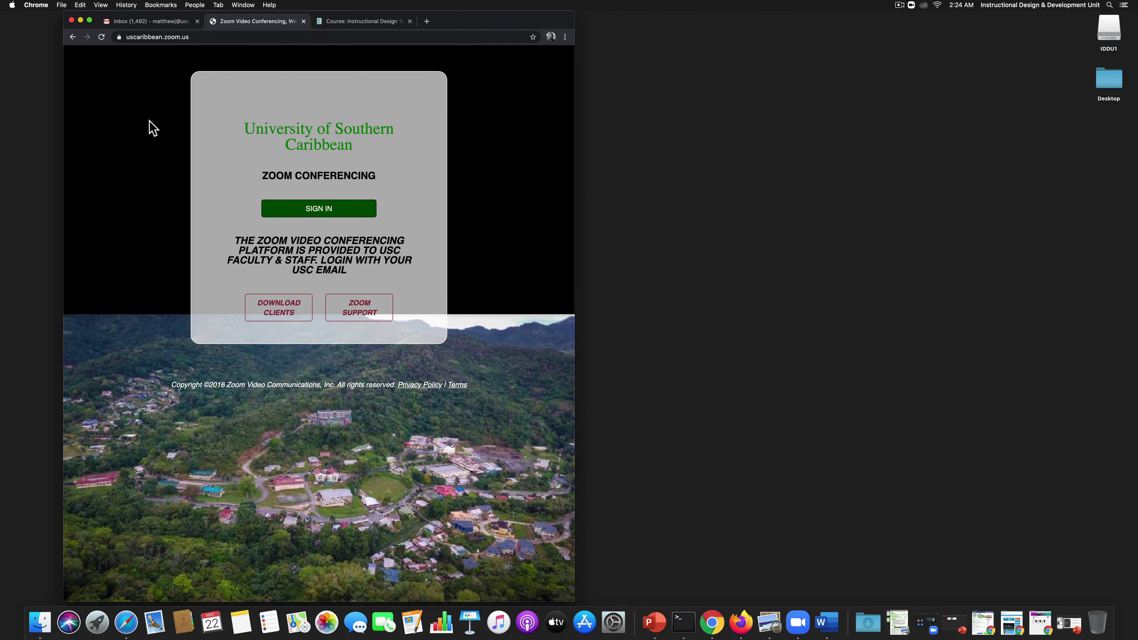
- Open the free sign-up page from the university's Zoom sign-in page and confirm a date of birth
{"action": "left_click", "coordinate": [309, 209]}
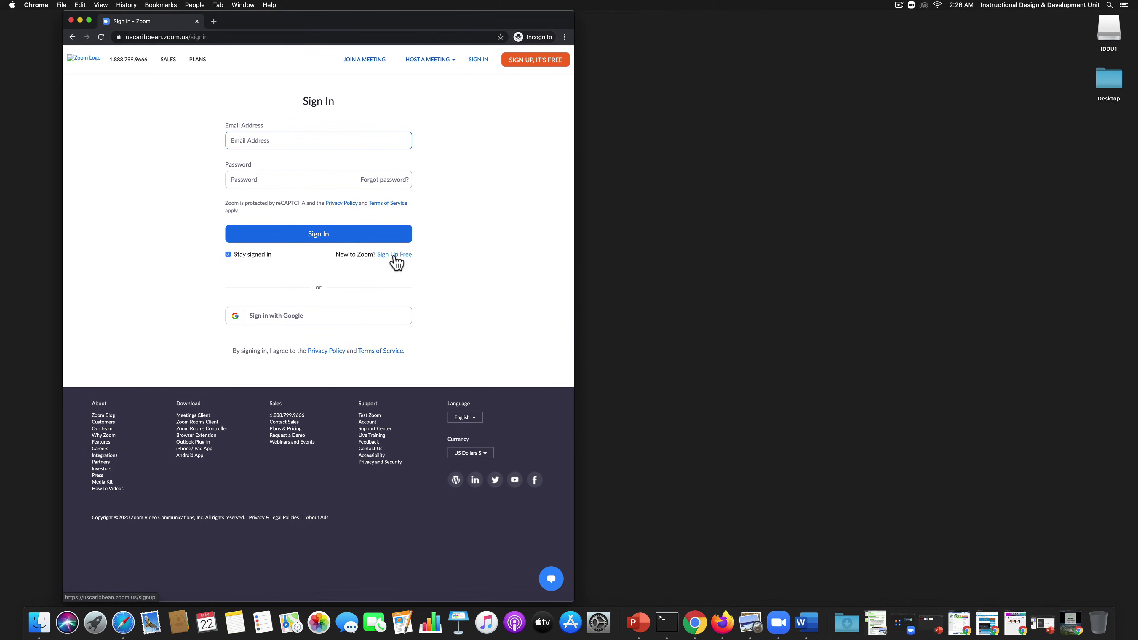
{"action": "left_click", "coordinate": [394, 257]}
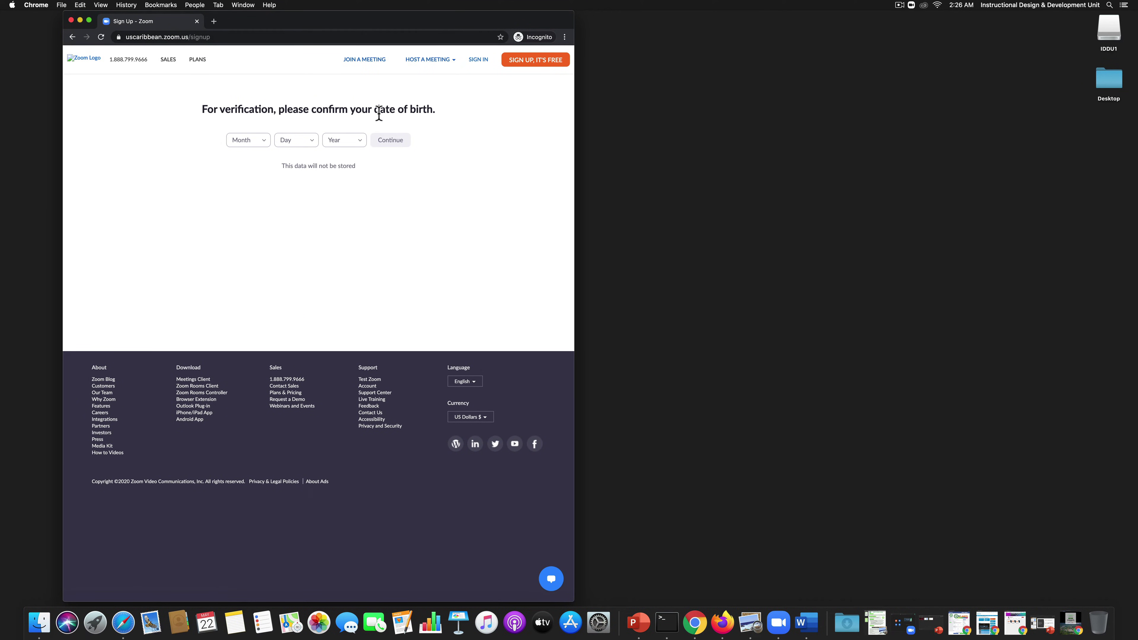
{"action": "left_click", "coordinate": [254, 141]}
{"action": "left_click", "coordinate": [241, 162]}
{"action": "left_click", "coordinate": [291, 142]}
{"action": "left_click", "coordinate": [285, 160]}
{"action": "left_click", "coordinate": [342, 143]}
{"action": "scroll", "coordinate": [341, 214], "scroll_direction": "down", "scroll_amount": 10}
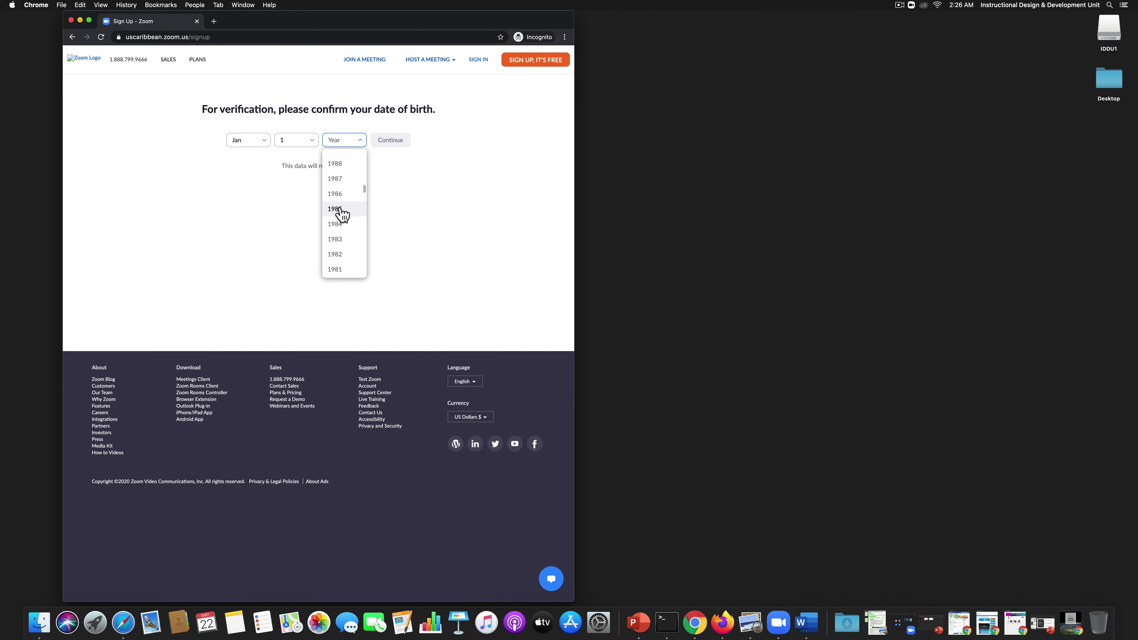
{"action": "left_click", "coordinate": [336, 195]}
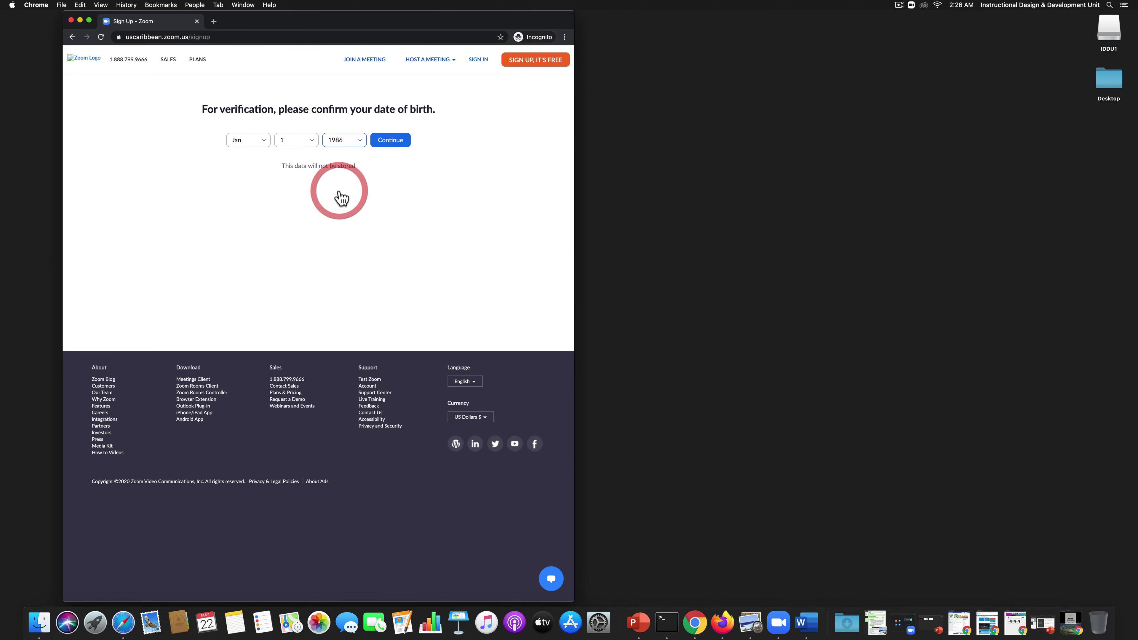
{"action": "left_click", "coordinate": [390, 140]}
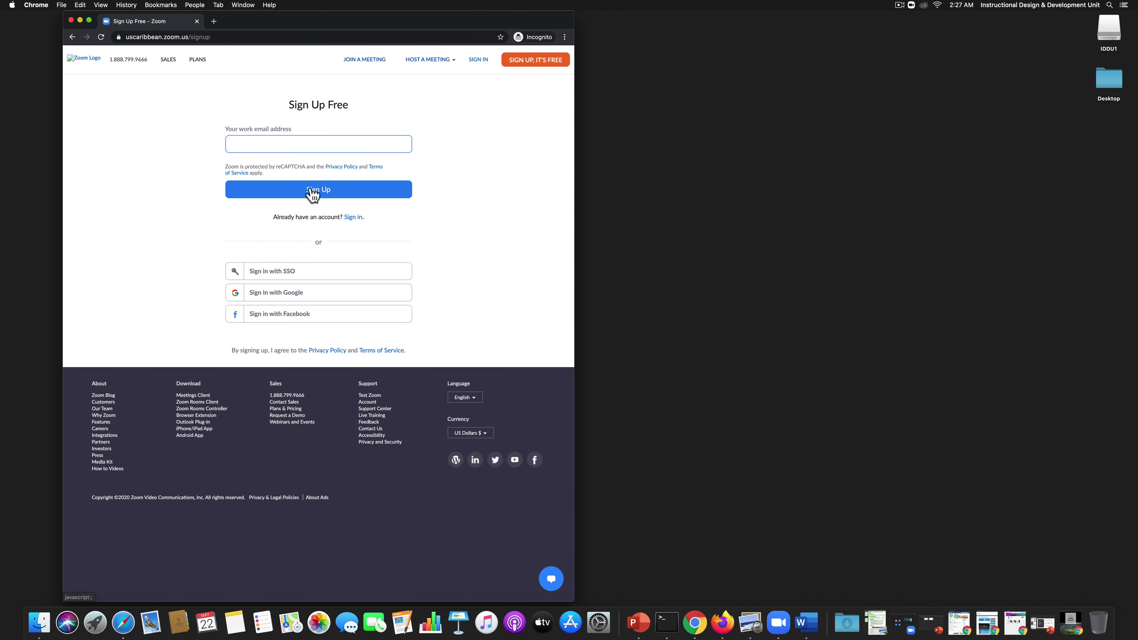
- Return to the portal to review the desktop client and mobile apps in the Download Center, and open Zoom Support
{"action": "key", "text": "super+bracketleft"}
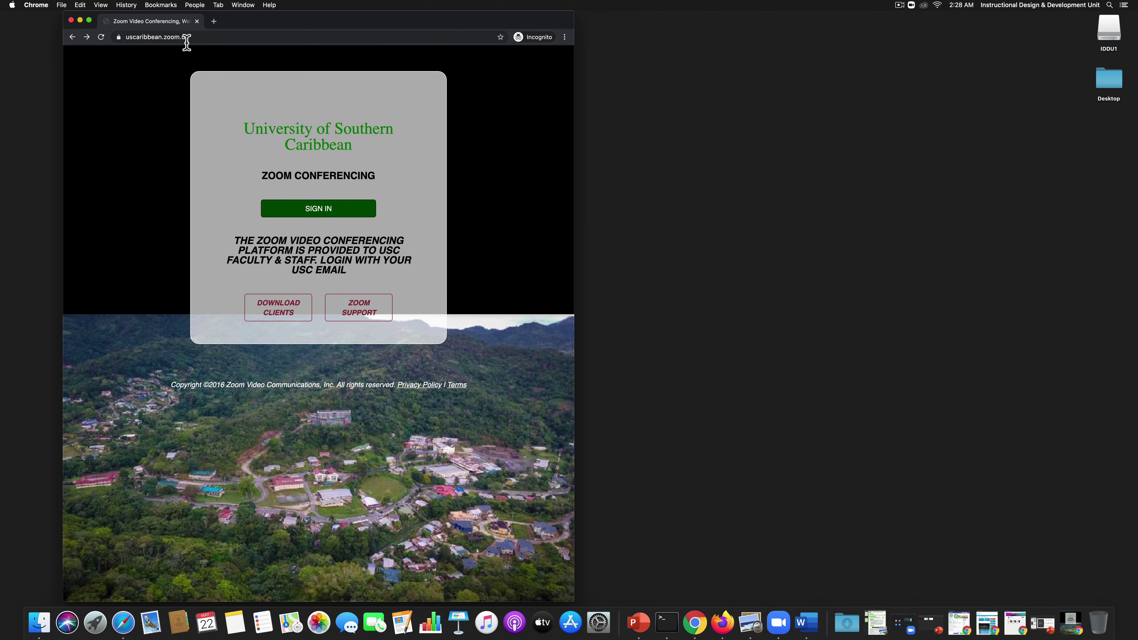
{"action": "left_click", "coordinate": [276, 317]}
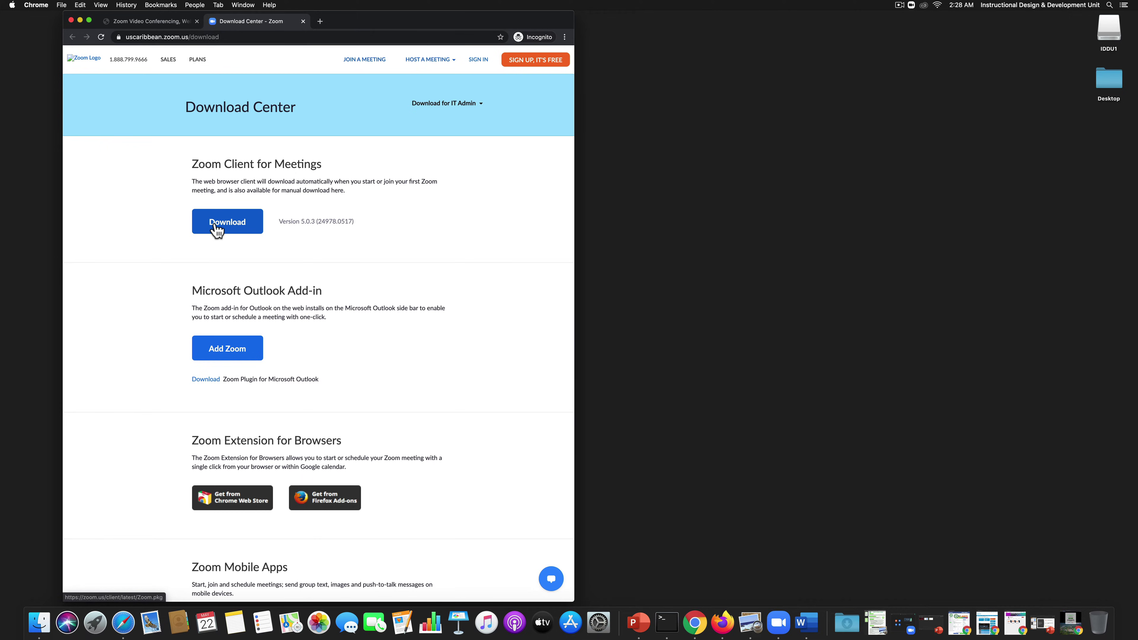
{"action": "scroll", "coordinate": [184, 227], "scroll_direction": "down", "scroll_amount": 5}
{"action": "scroll", "coordinate": [183, 221], "scroll_direction": "down", "scroll_amount": 12}
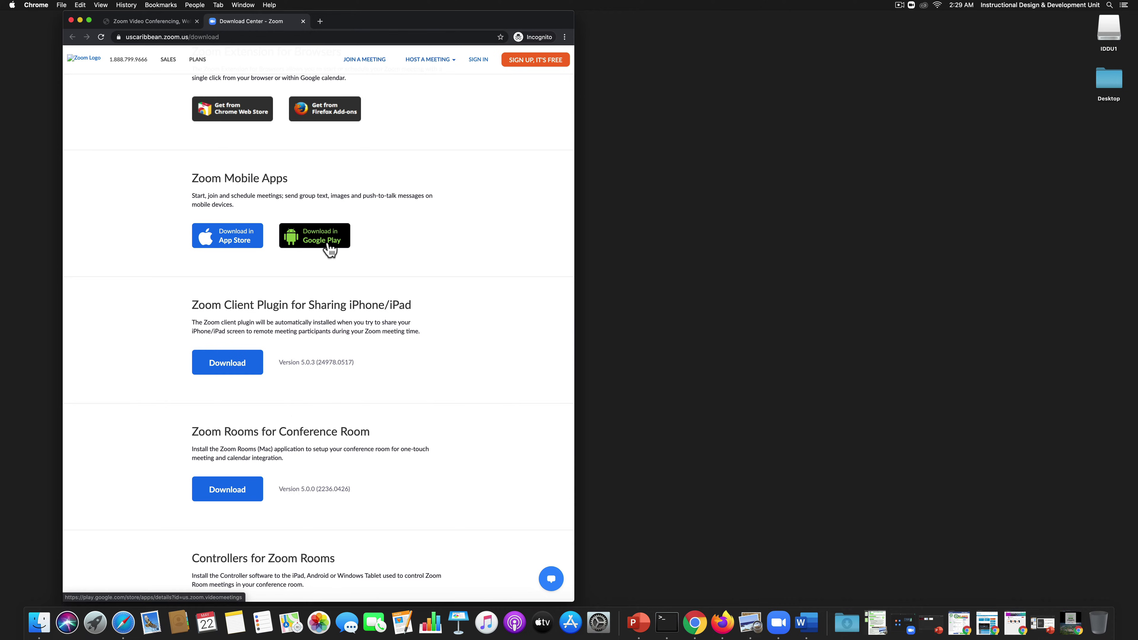
{"action": "scroll", "coordinate": [329, 249], "scroll_direction": "up", "scroll_amount": 5}
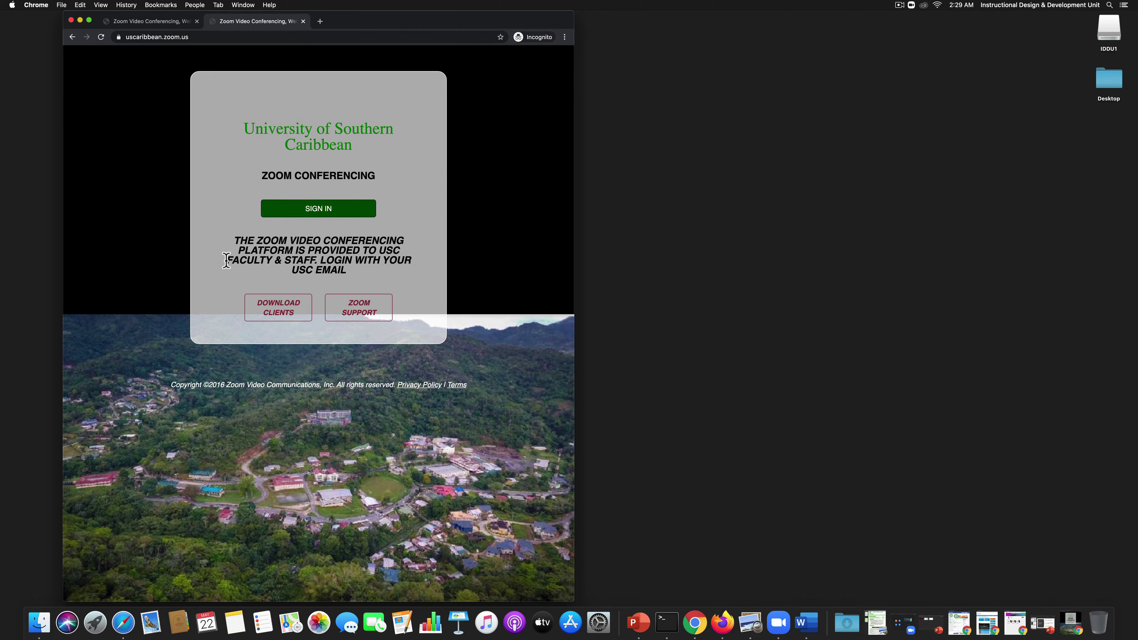
{"action": "left_click", "coordinate": [357, 318]}
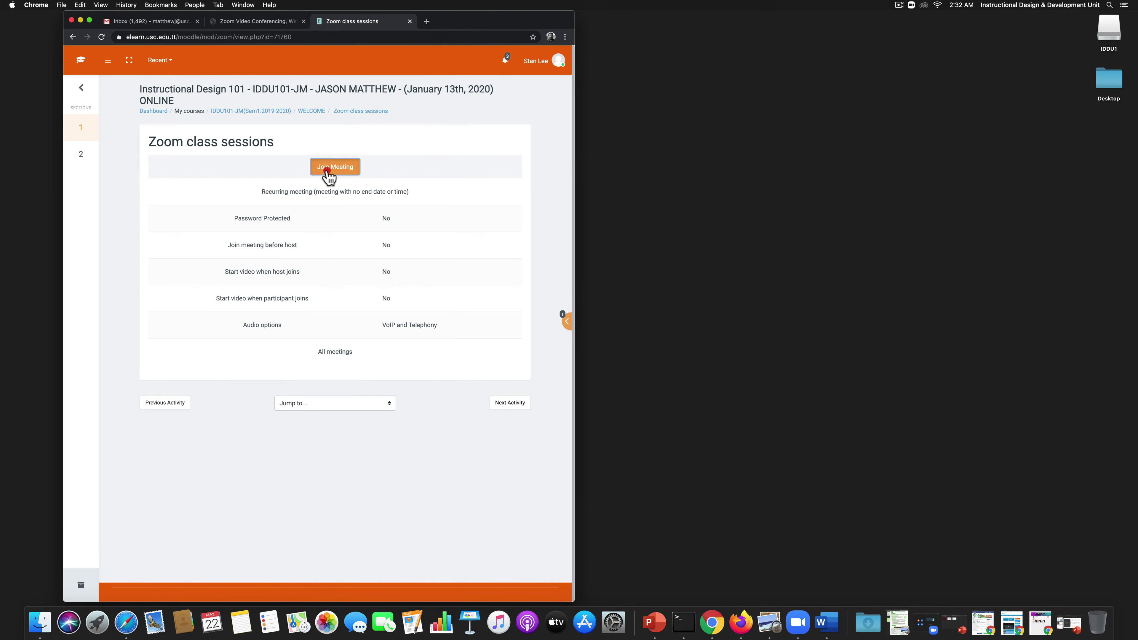
- Join the Zoom class sessions meeting from the course page and connect computer audio after confirming the speaker and microphone tests
{"action": "left_click", "coordinate": [326, 171]}
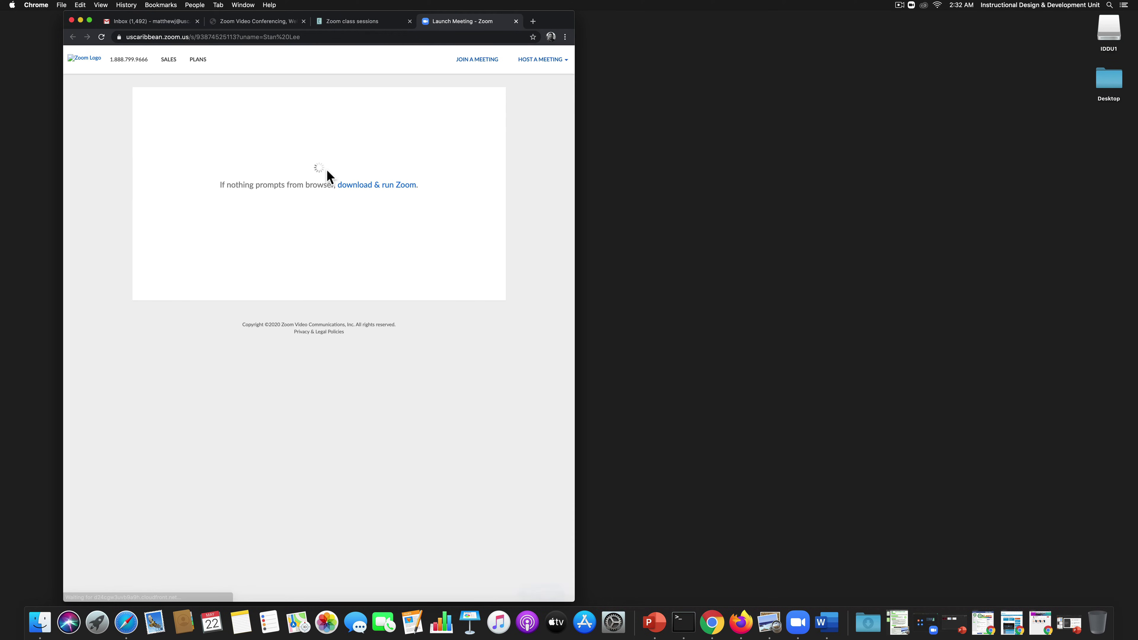
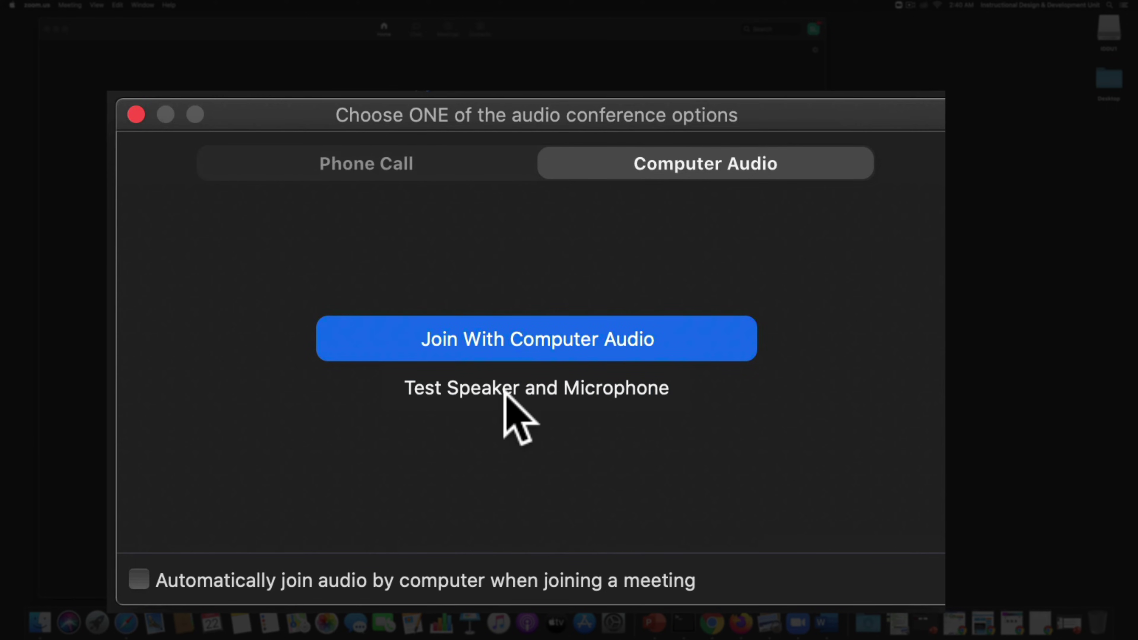
{"action": "left_click", "coordinate": [490, 388]}
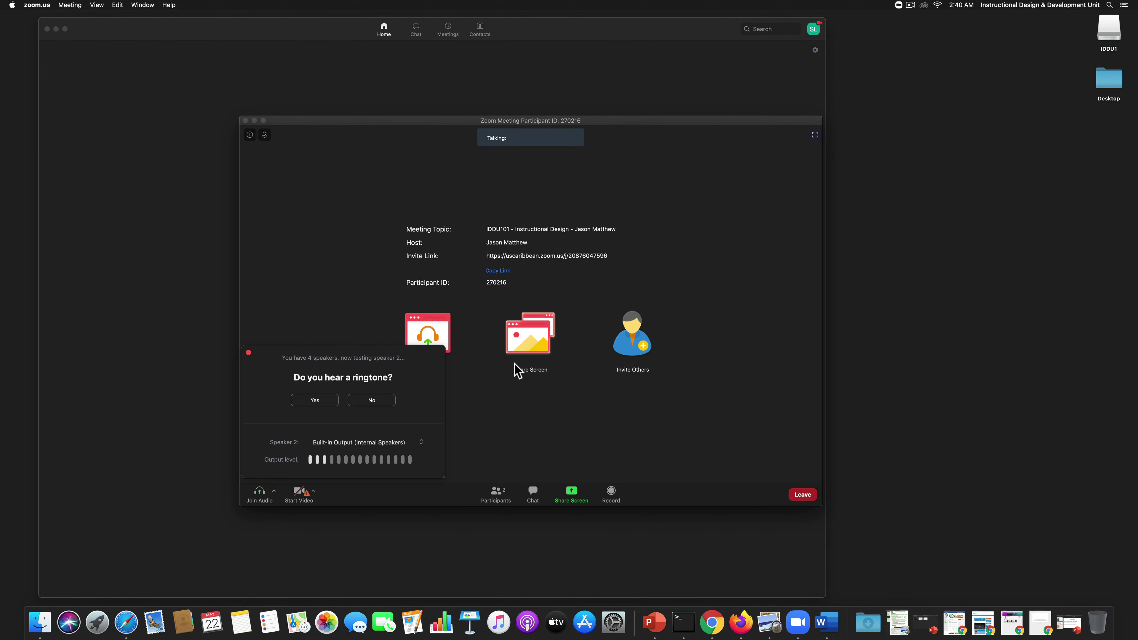
{"action": "left_click", "coordinate": [320, 405]}
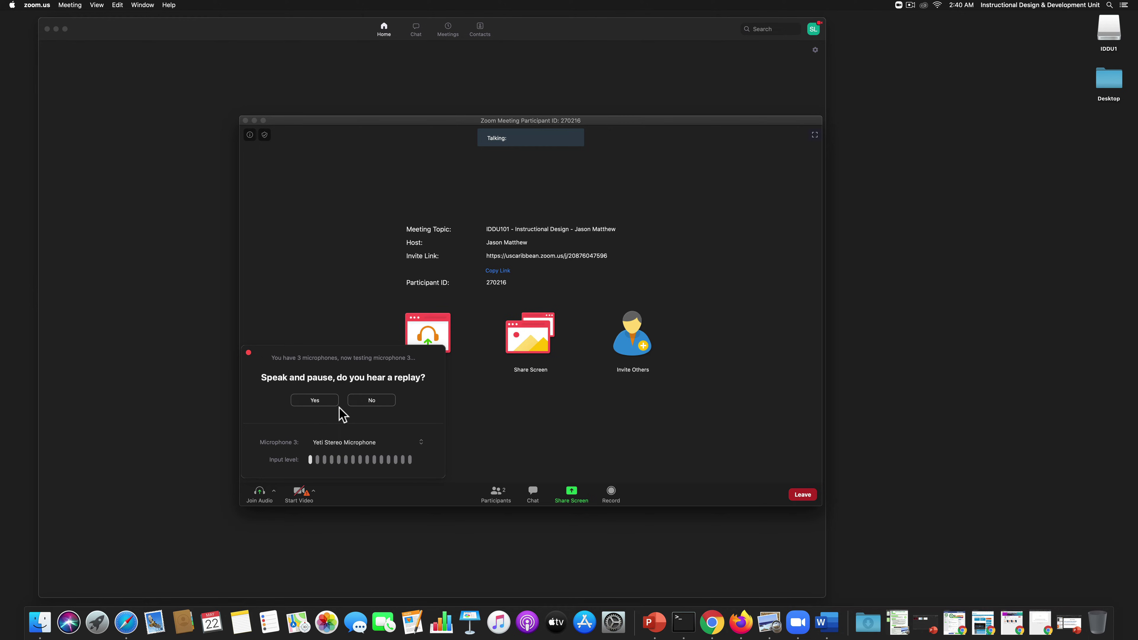
{"action": "left_click", "coordinate": [315, 400]}
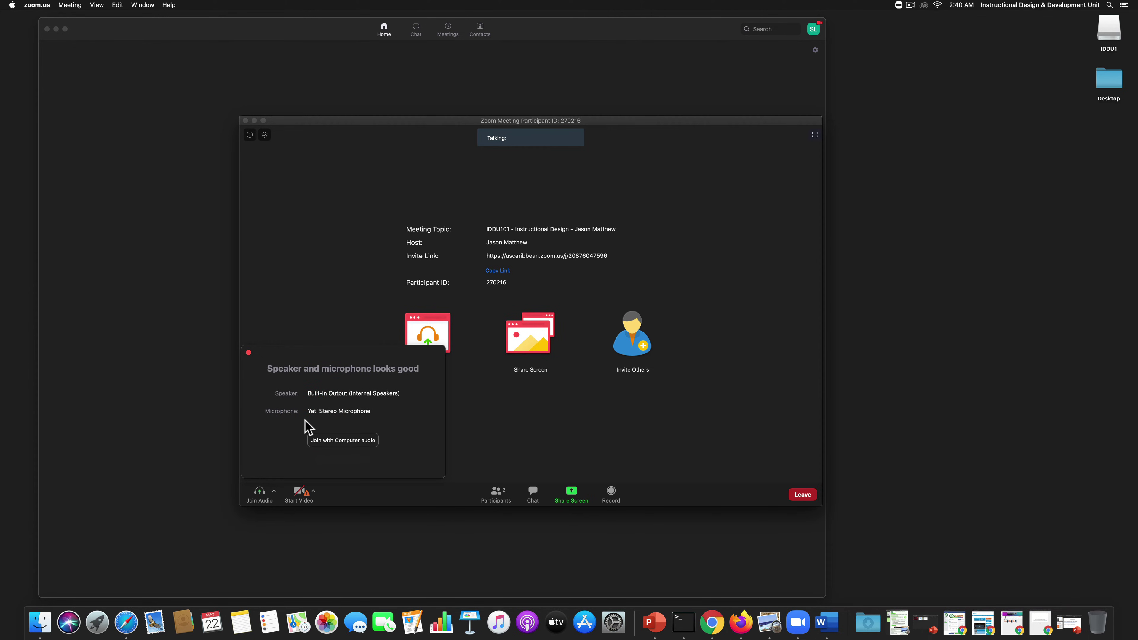
{"action": "left_click", "coordinate": [323, 441]}
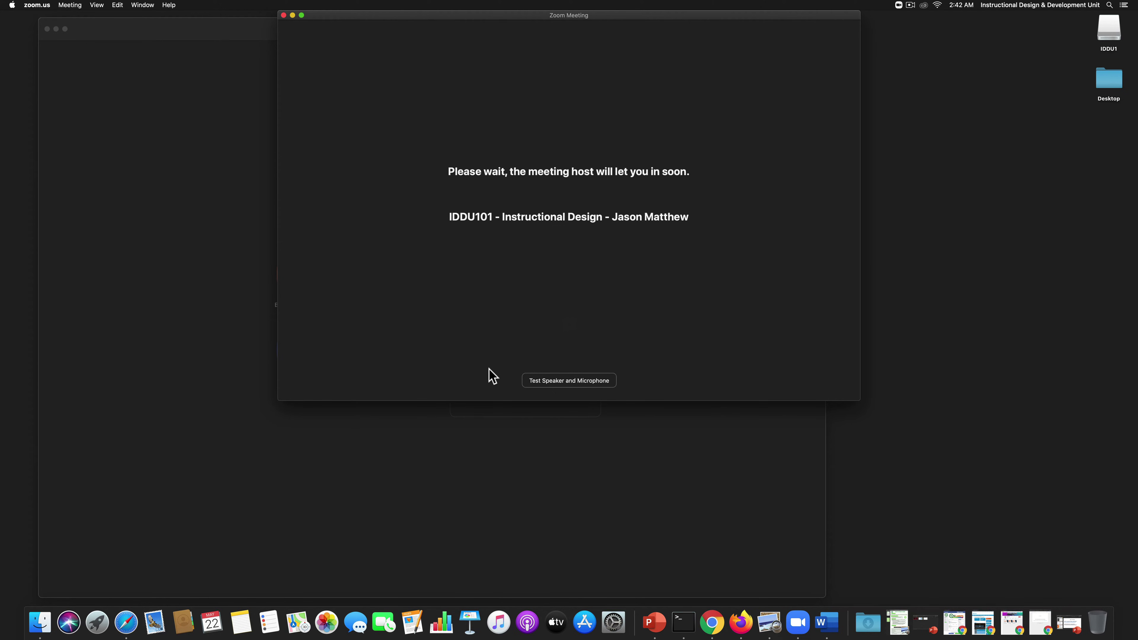
- Join the IDDU101 meeting with computer audio and mute the microphone
{"action": "double_click", "coordinate": [488, 369]}
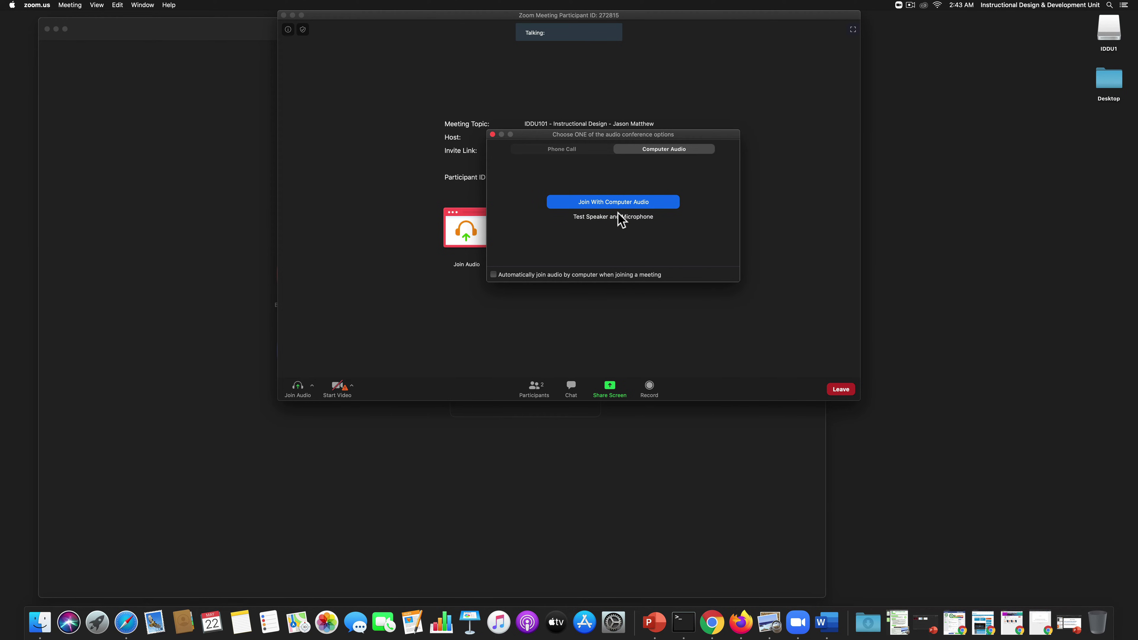
{"action": "left_click", "coordinate": [600, 202]}
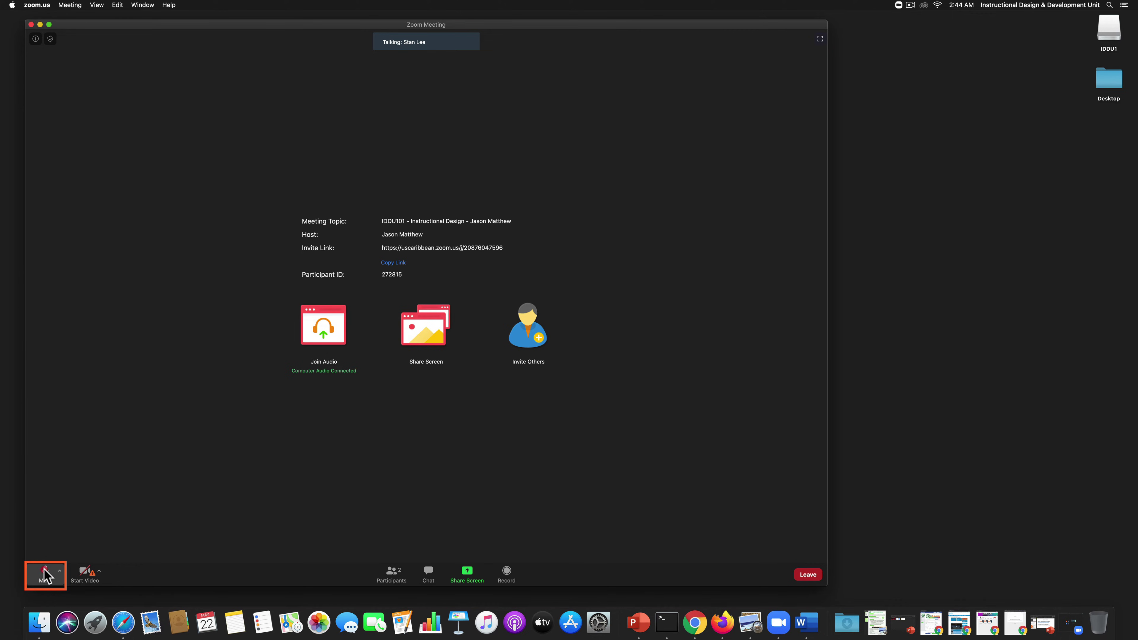
{"action": "left_click", "coordinate": [45, 573]}
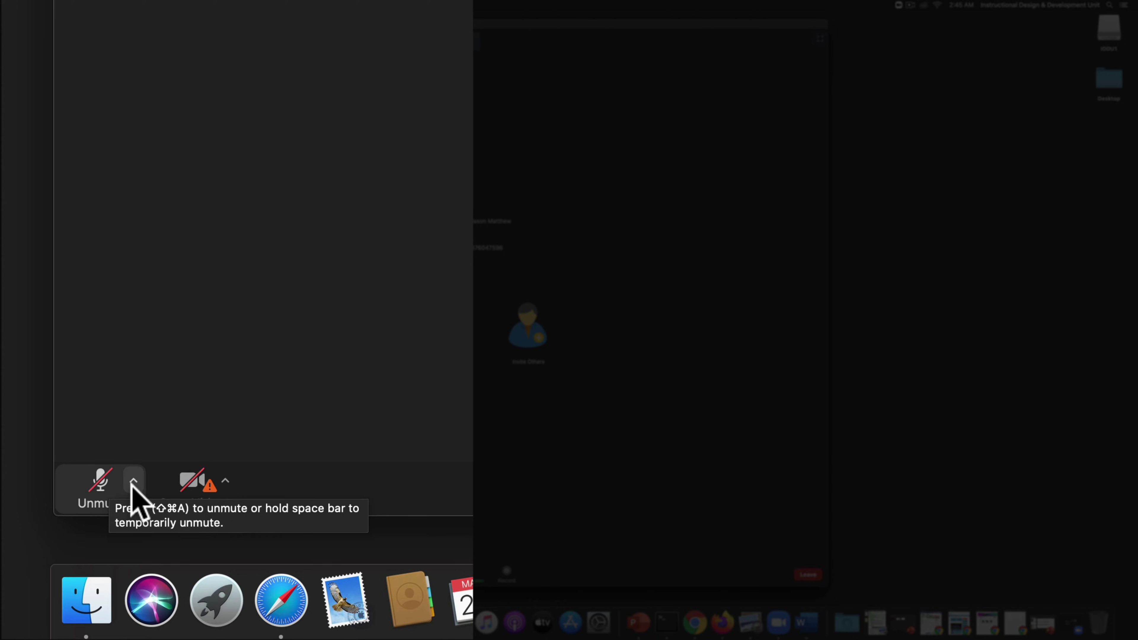
- Examine the microphone and speaker choices and the camera choices available in the meeting
{"action": "left_click", "coordinate": [133, 481]}
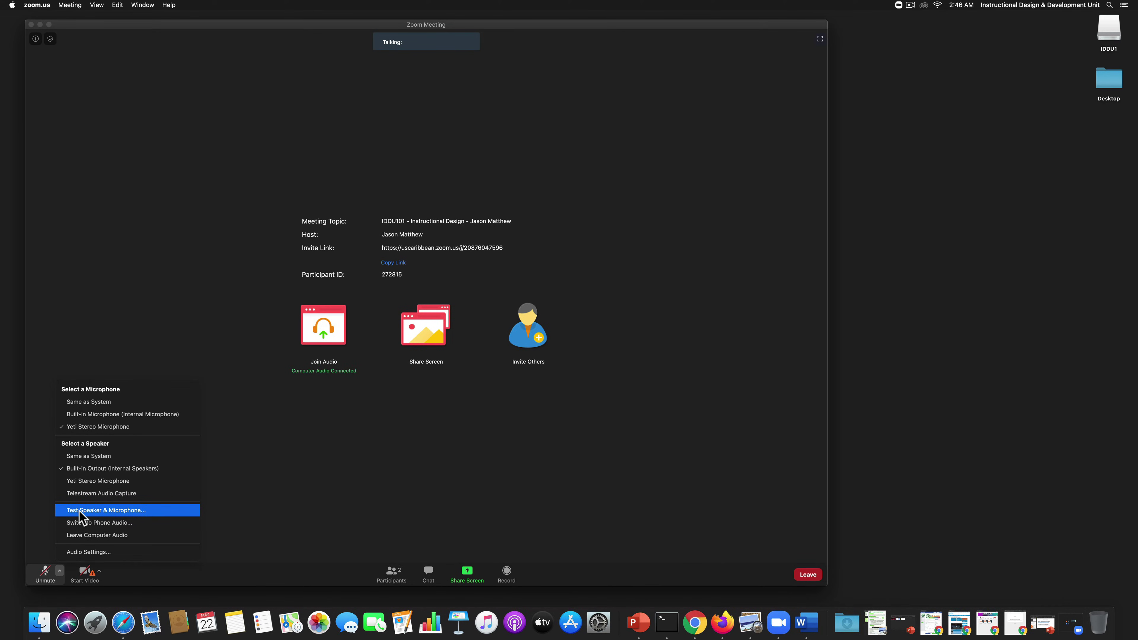
{"action": "key", "text": "Escape"}
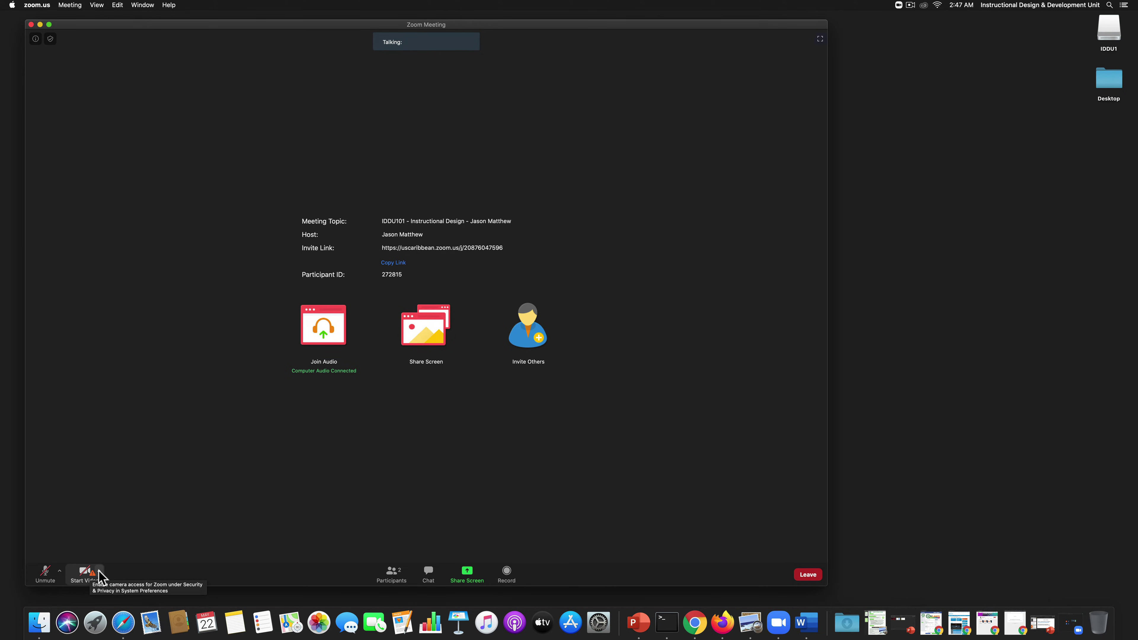
{"action": "left_click", "coordinate": [100, 571]}
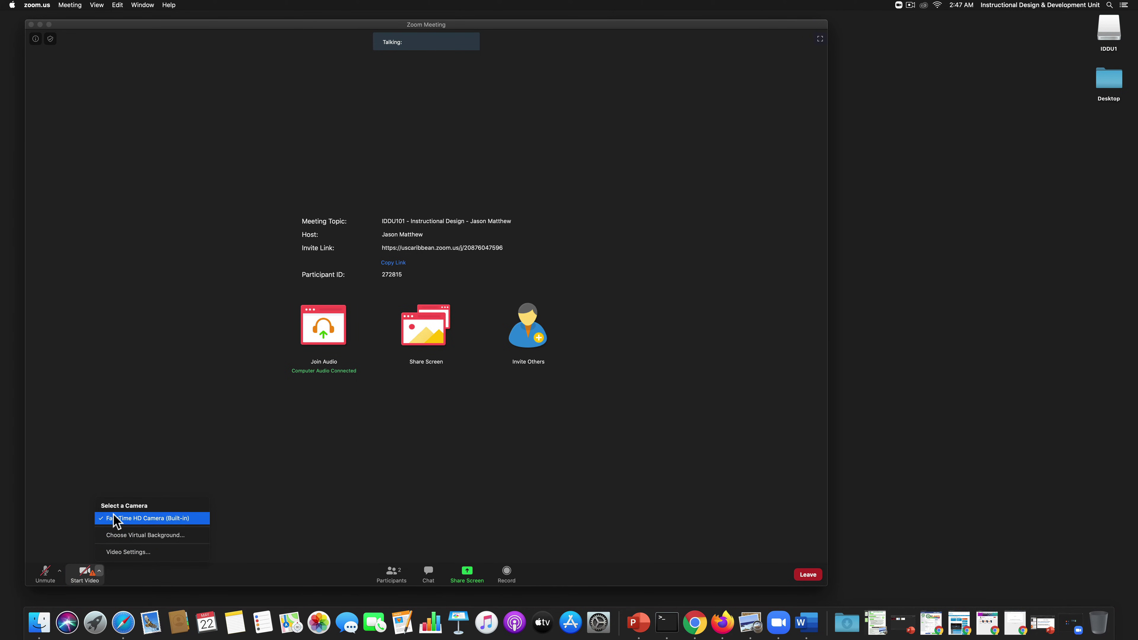
{"action": "left_click", "coordinate": [81, 528]}
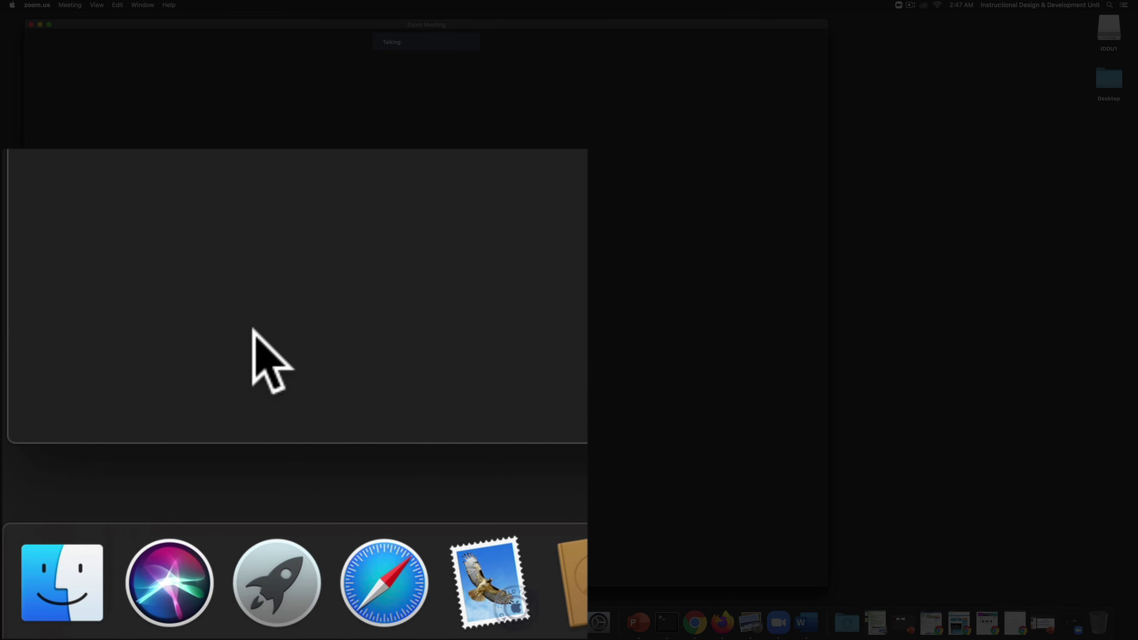
{"action": "mouse_move", "coordinate": [246, 364]}
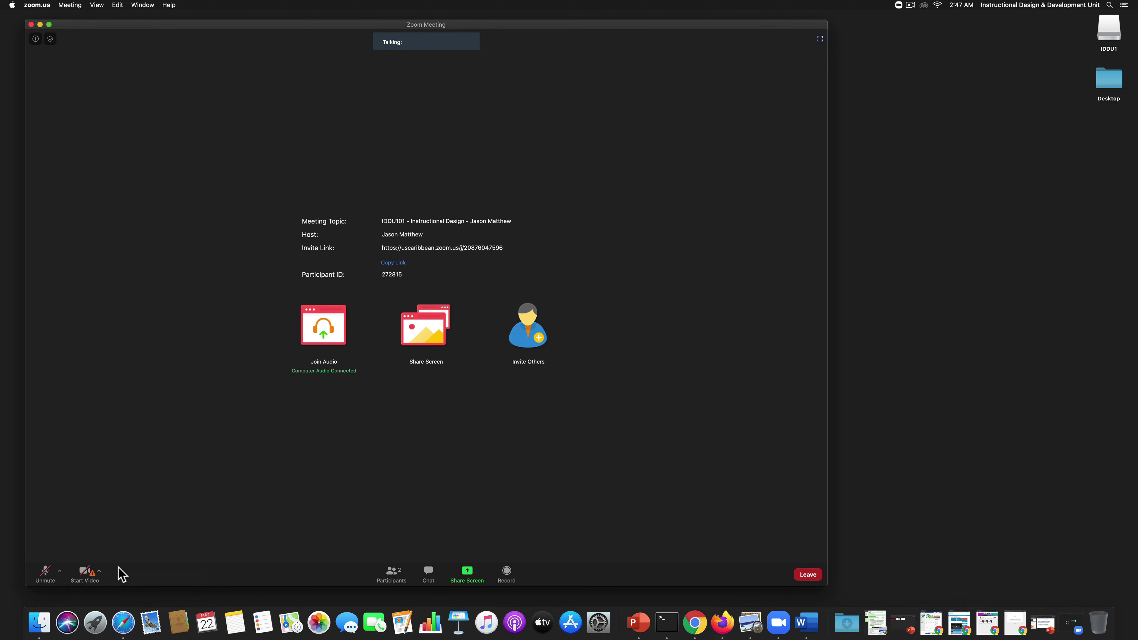
- Try to start the meeting video, checking Zoom's camera access under Security & Privacy, and stop the video
{"action": "left_click", "coordinate": [87, 574]}
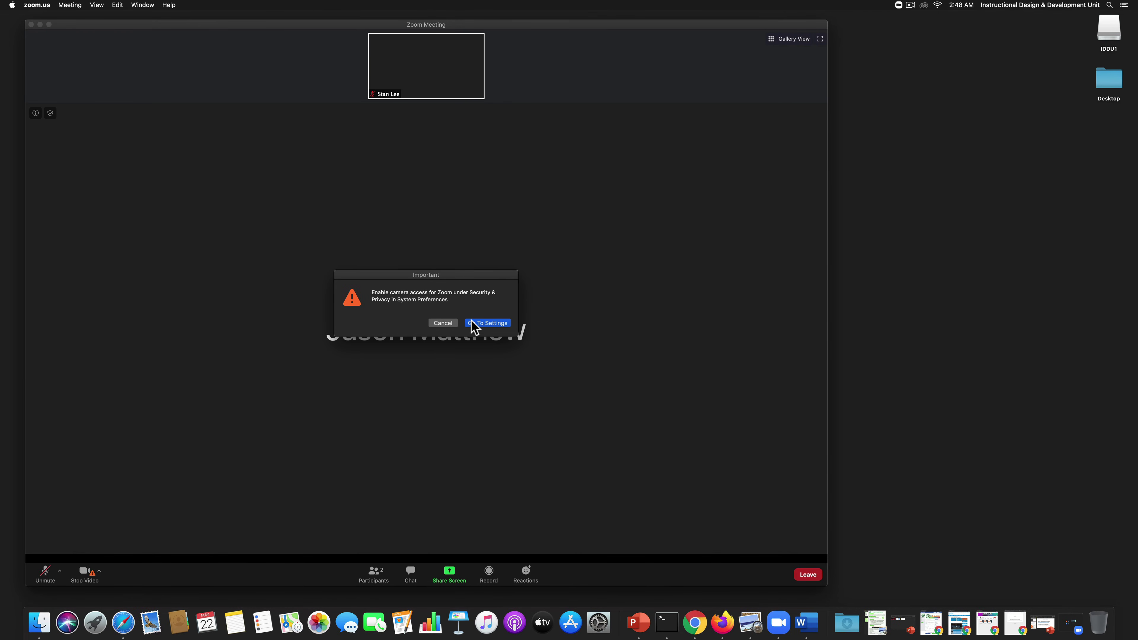
{"action": "left_click", "coordinate": [473, 324]}
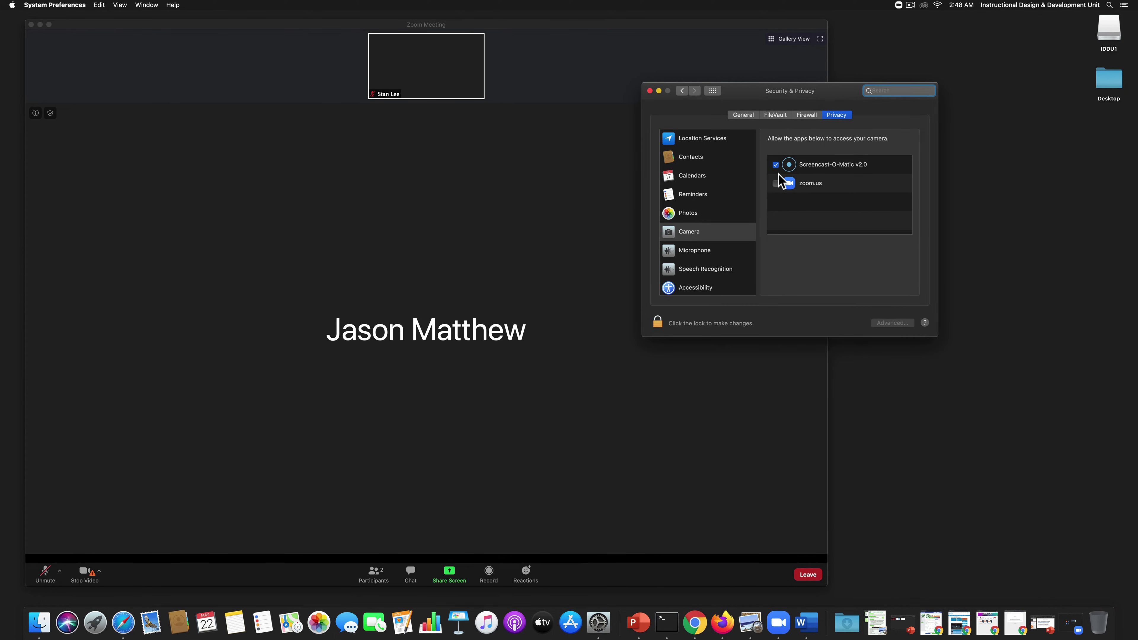
{"action": "left_click", "coordinate": [649, 91]}
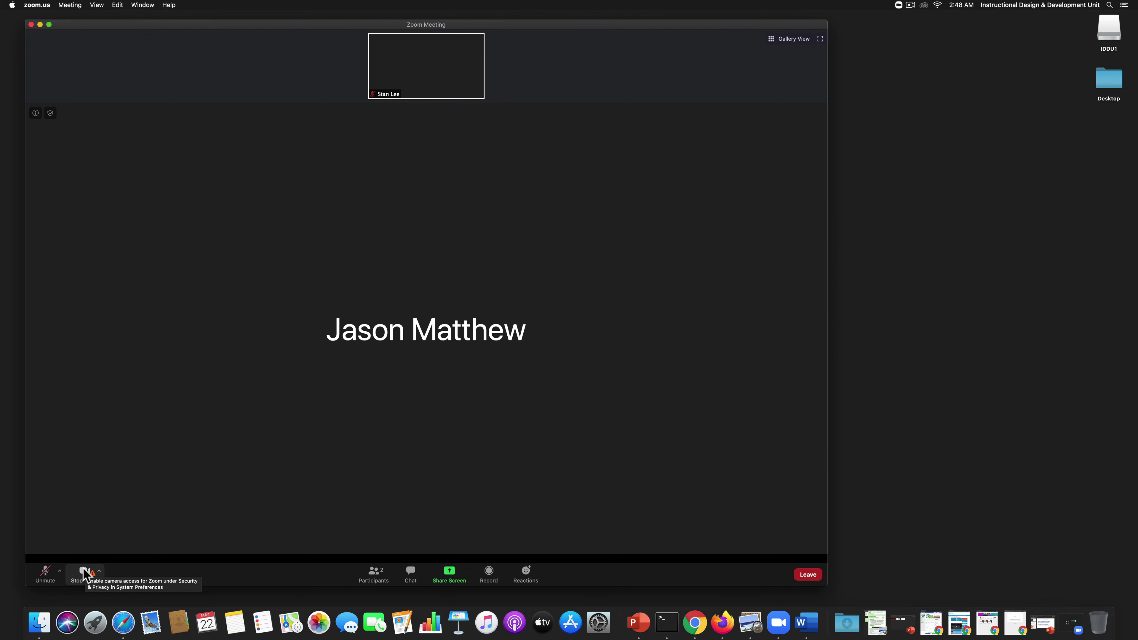
{"action": "left_click", "coordinate": [85, 574]}
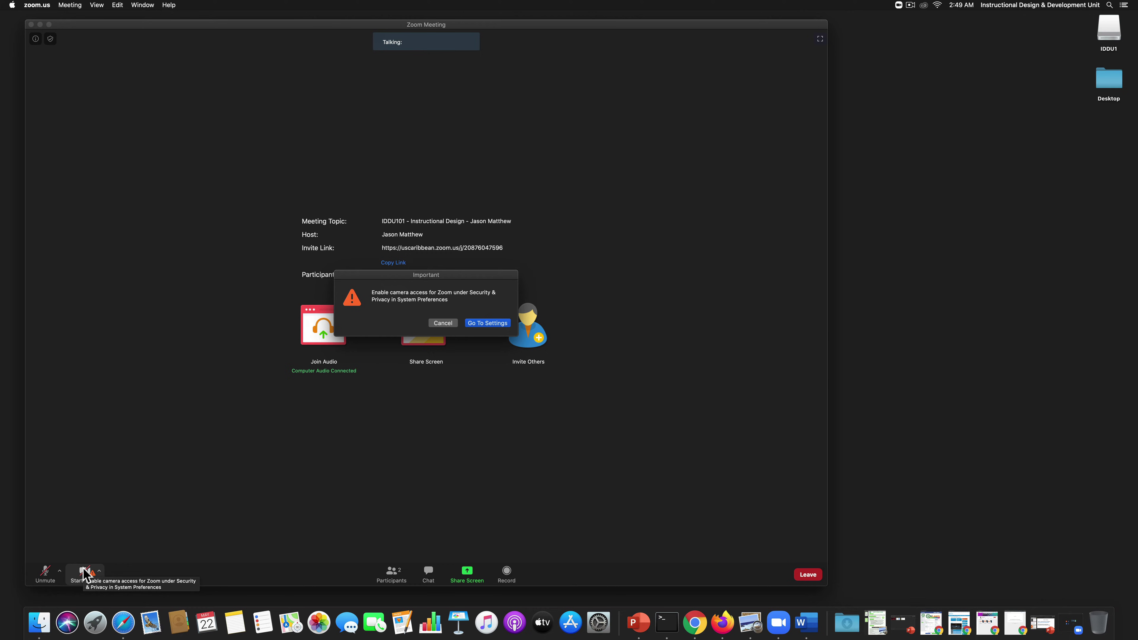
{"action": "key", "text": "Escape"}
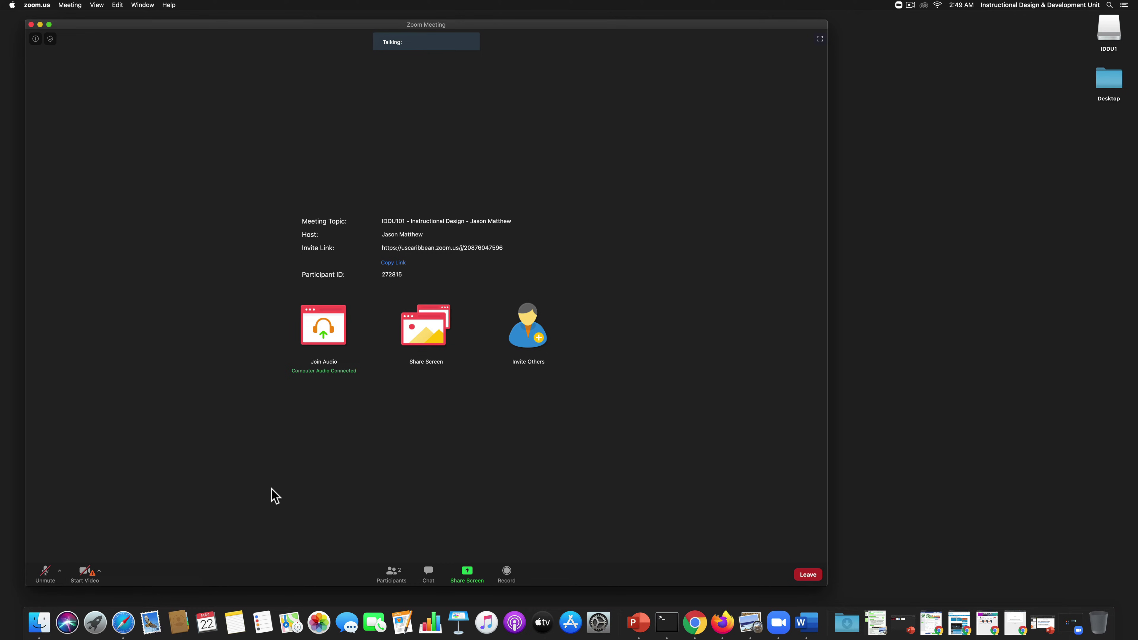
- Show the meeting's participants list, view the additional feedback options, and give the raise hand and yes feedback
{"action": "left_click", "coordinate": [393, 578]}
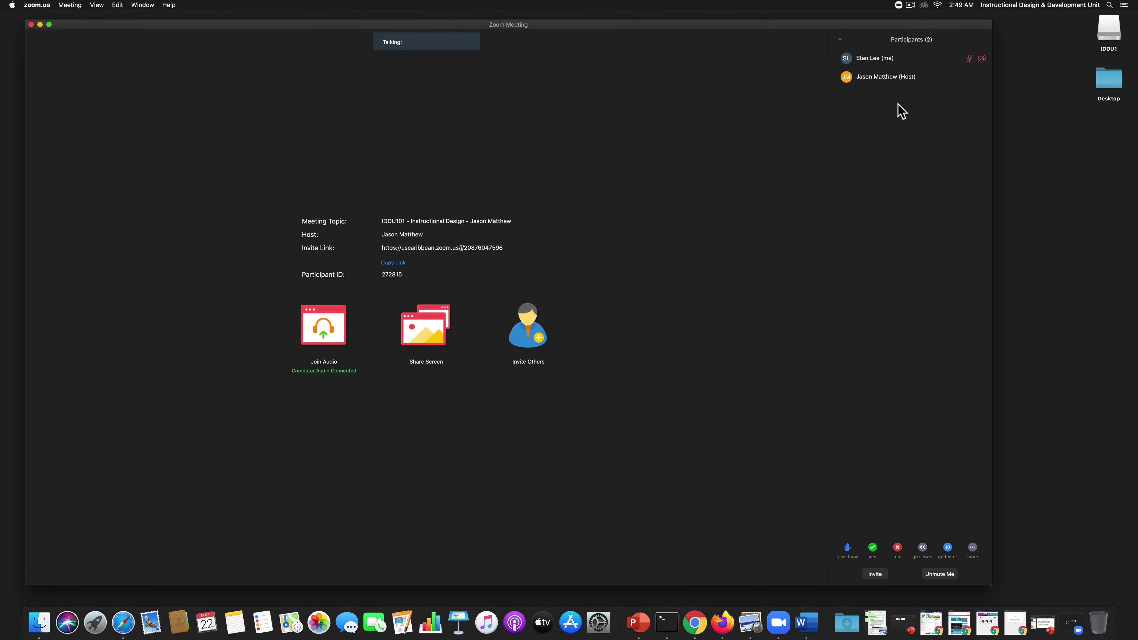
{"action": "mouse_move", "coordinate": [885, 64]}
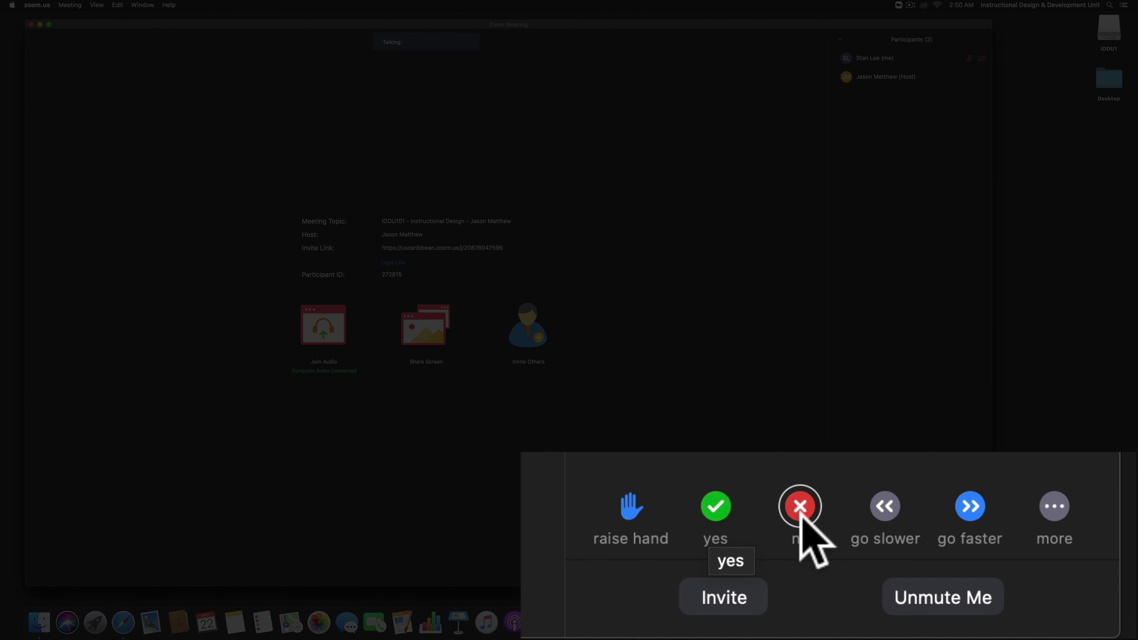
{"action": "left_click", "coordinate": [1044, 509]}
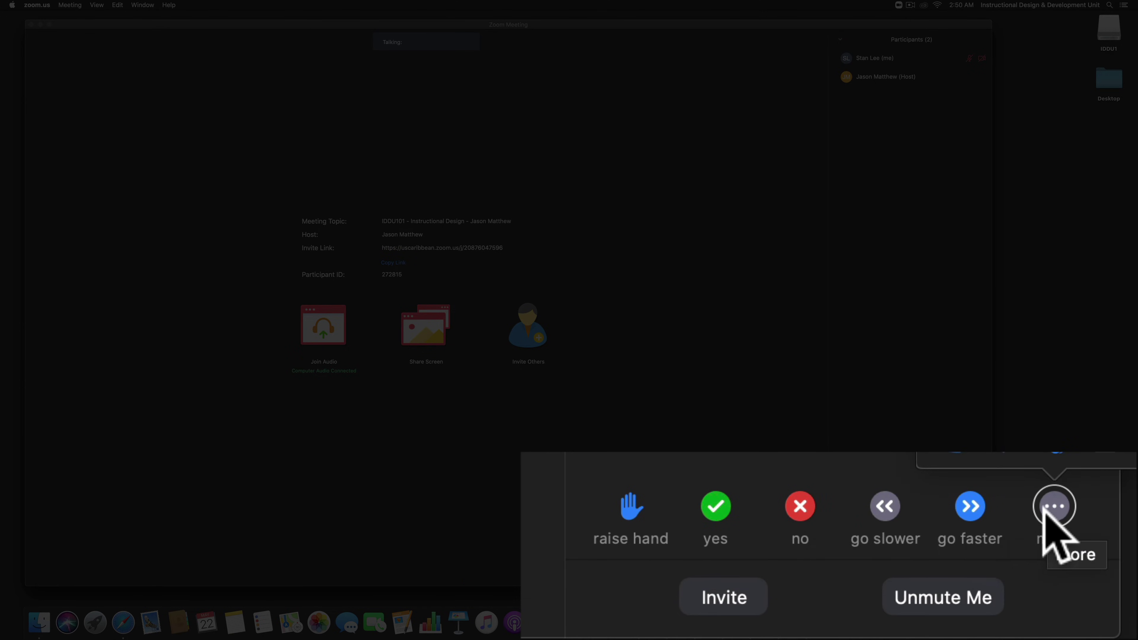
{"action": "left_click", "coordinate": [1044, 511]}
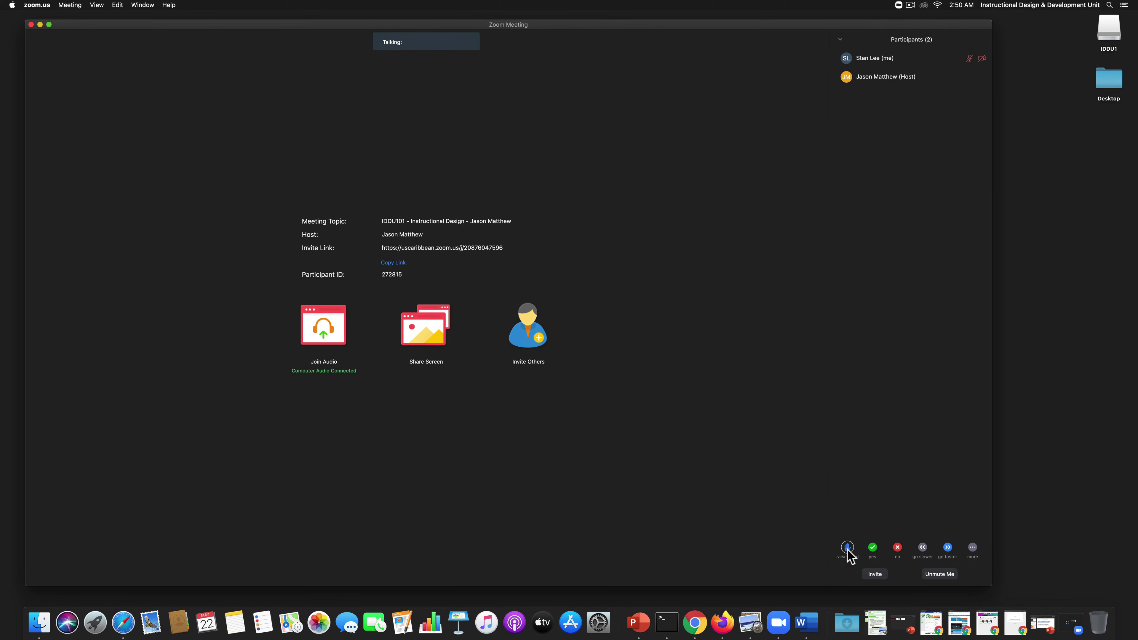
{"action": "left_click", "coordinate": [631, 507]}
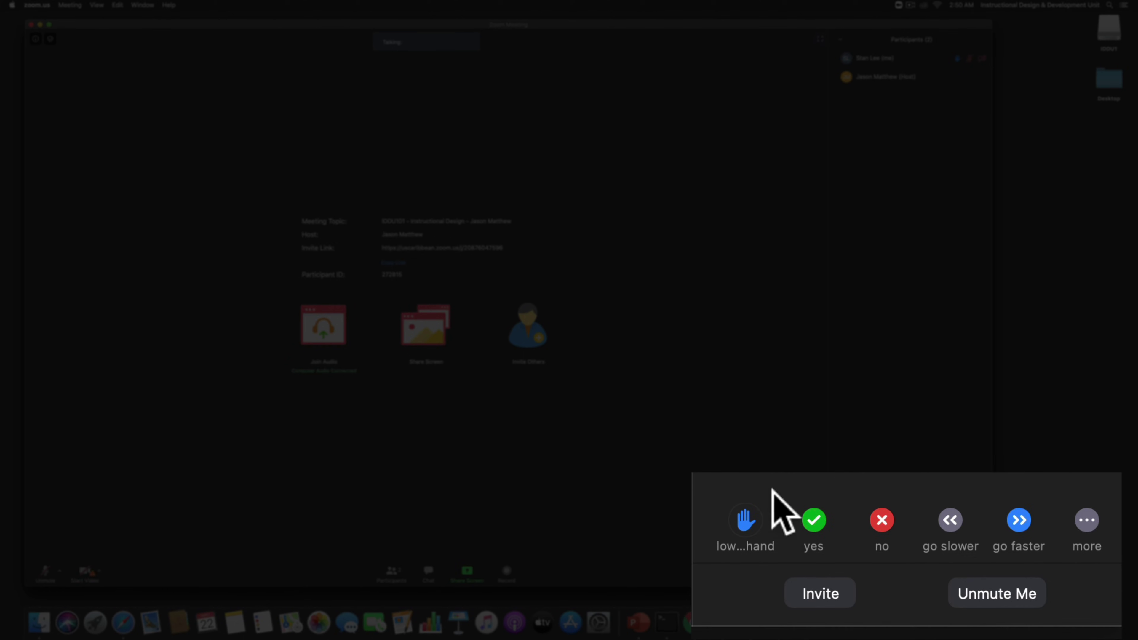
{"action": "left_click", "coordinate": [814, 521]}
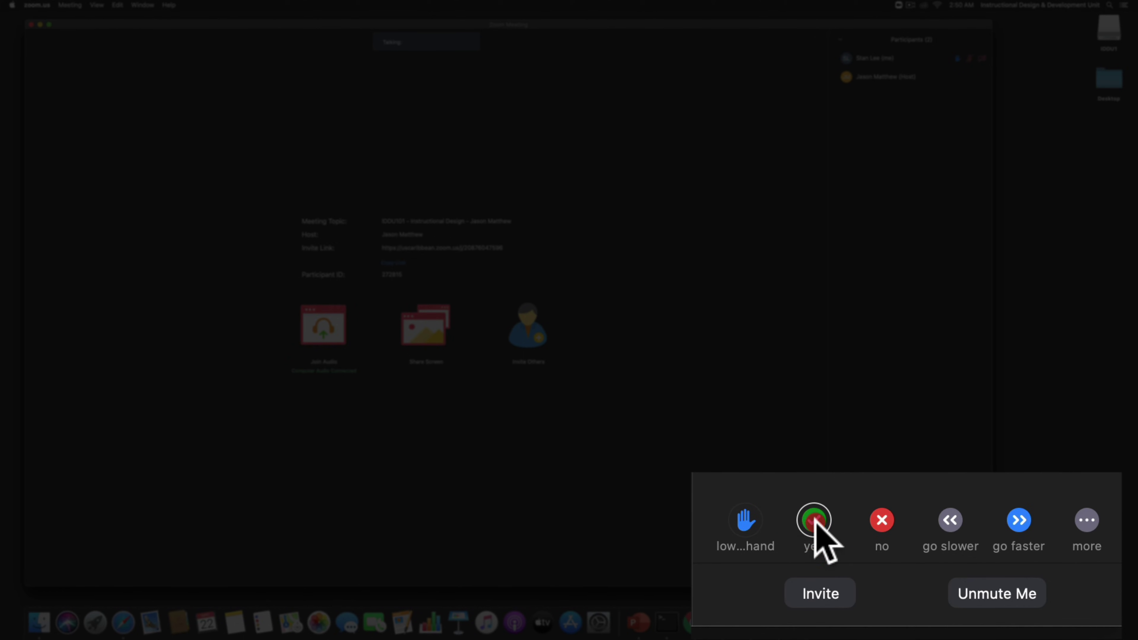
- Give the no, go slower and go faster feedback in the participants list, and view the additional feedback options
{"action": "left_click", "coordinate": [879, 521]}
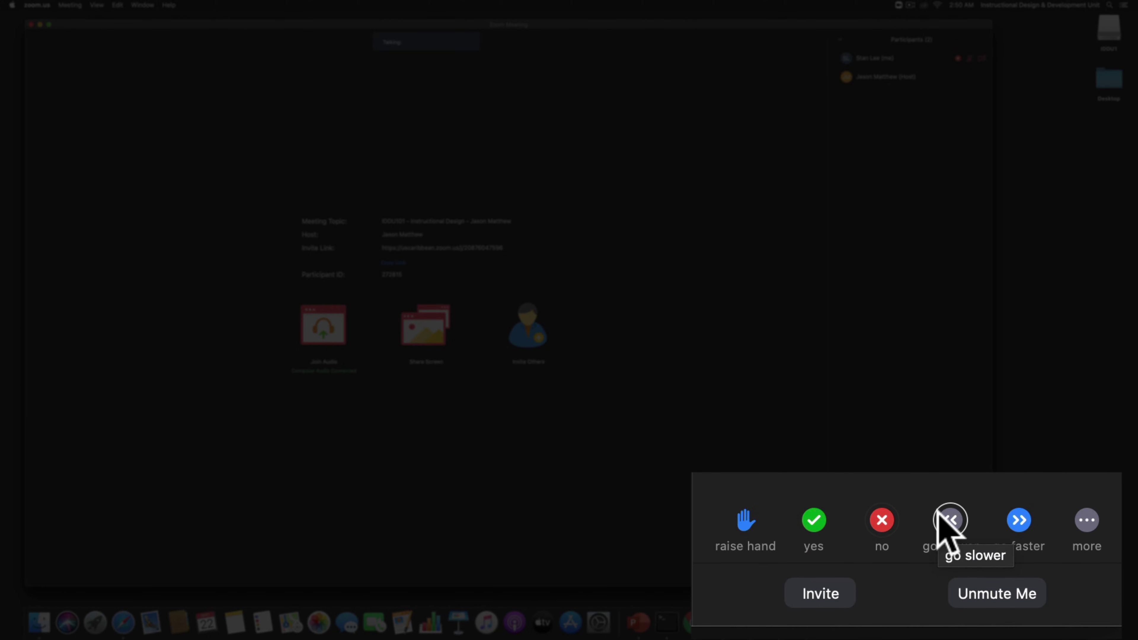
{"action": "left_click", "coordinate": [945, 517]}
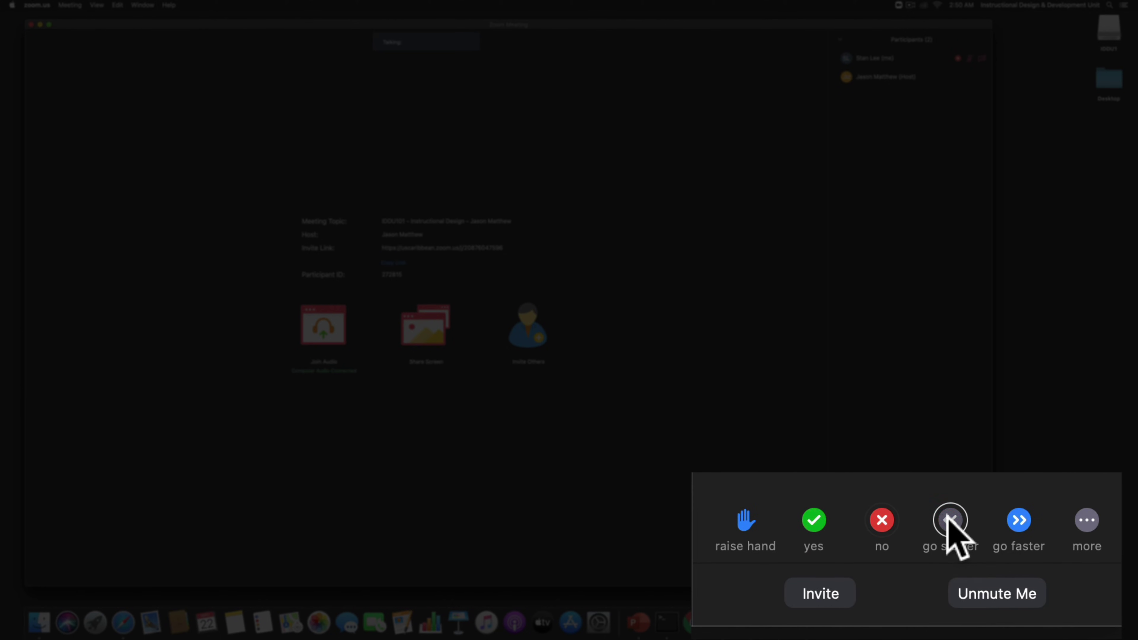
{"action": "left_click", "coordinate": [1008, 520]}
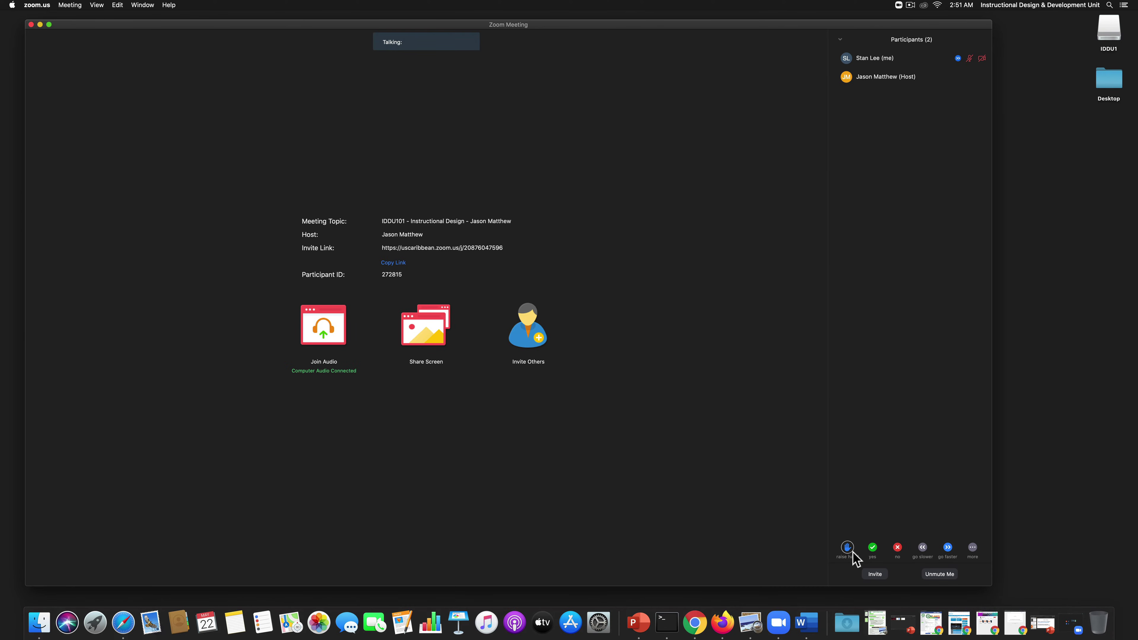
{"action": "left_click", "coordinate": [972, 548]}
{"action": "left_click", "coordinate": [505, 495]}
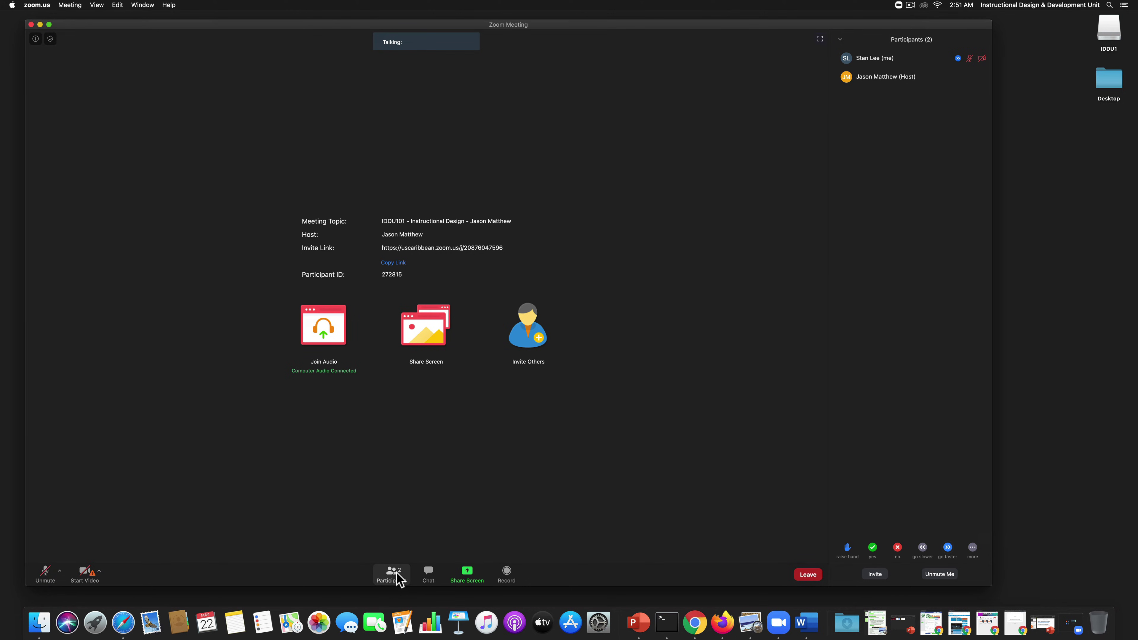
- Send the message "Hello" to everyone in the meeting chat, and set the chat recipient to the host only
{"action": "left_click", "coordinate": [430, 576]}
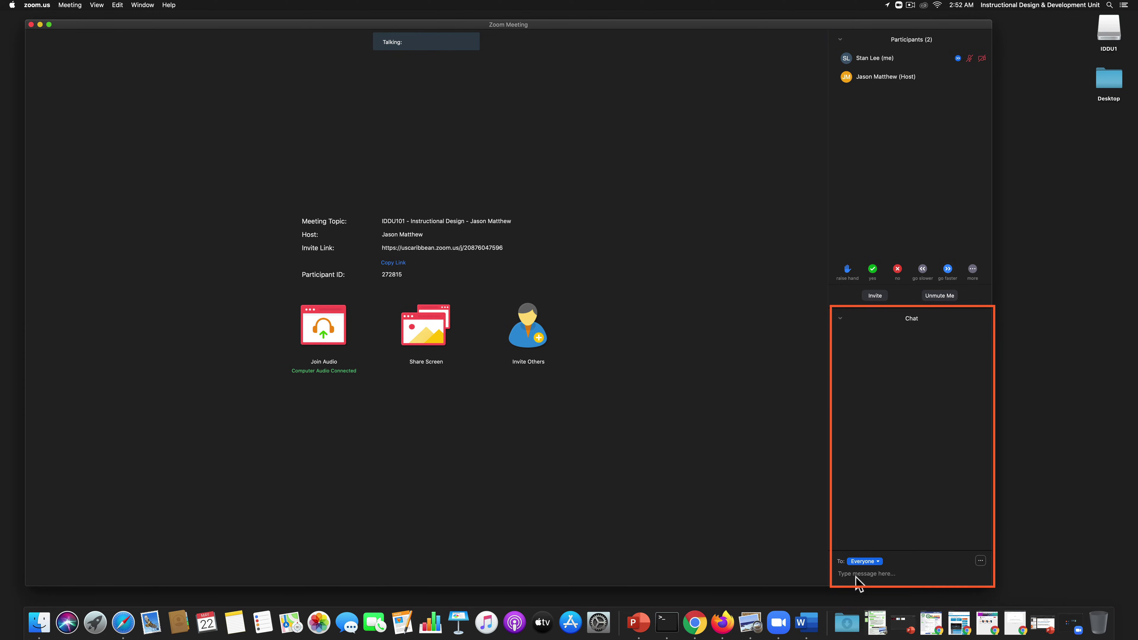
{"action": "type", "text": "Hello"}
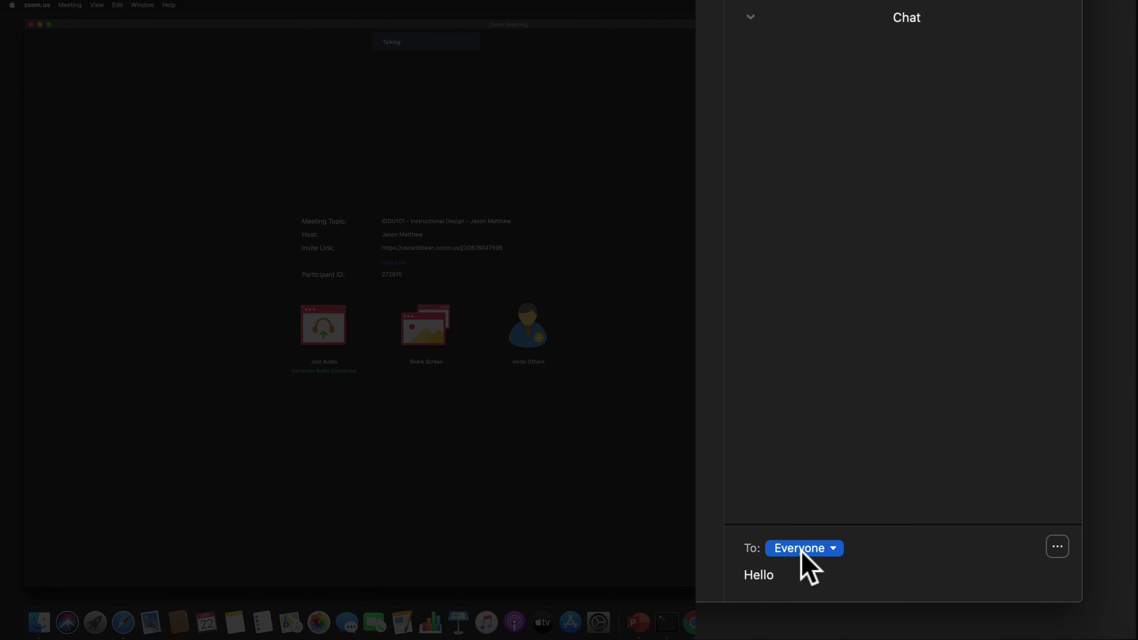
{"action": "key", "text": "Return"}
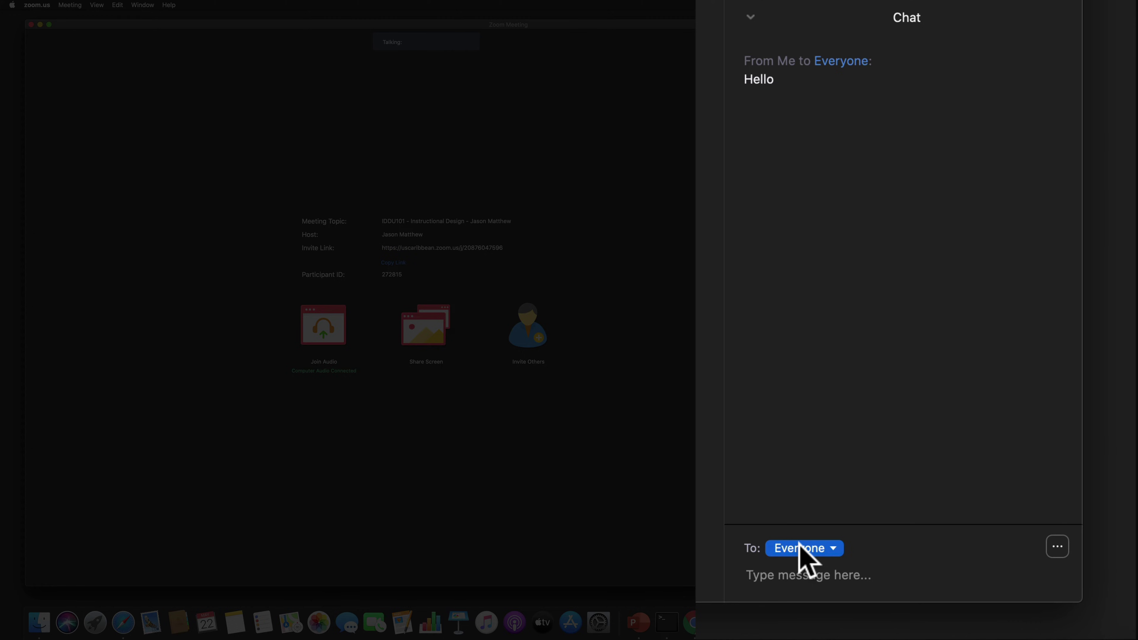
{"action": "left_click", "coordinate": [832, 547]}
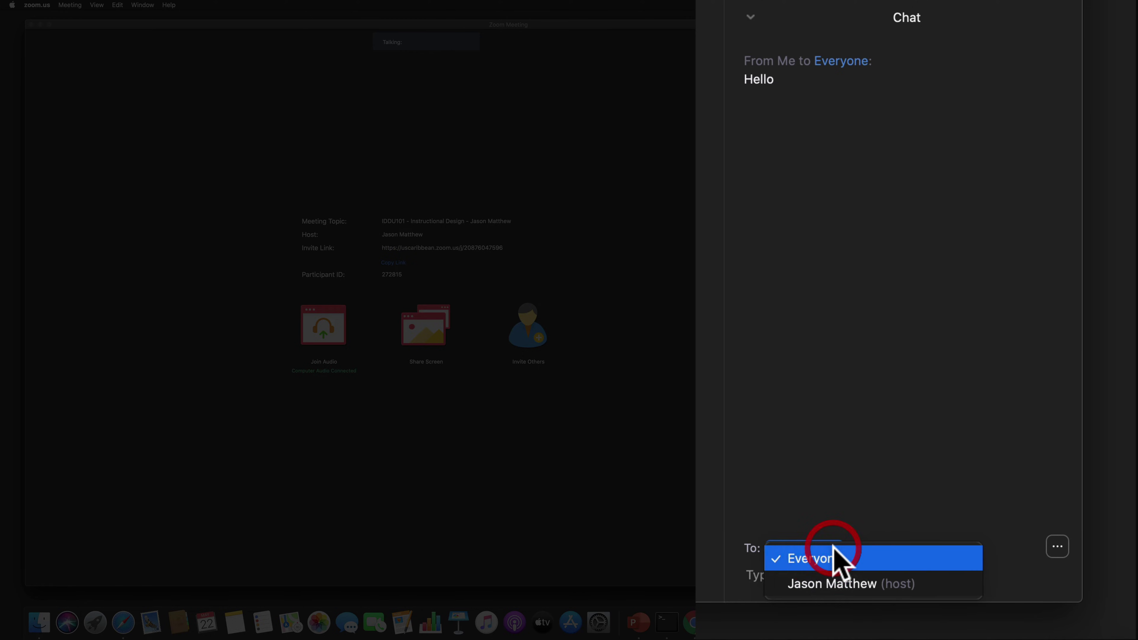
{"action": "left_click", "coordinate": [842, 583]}
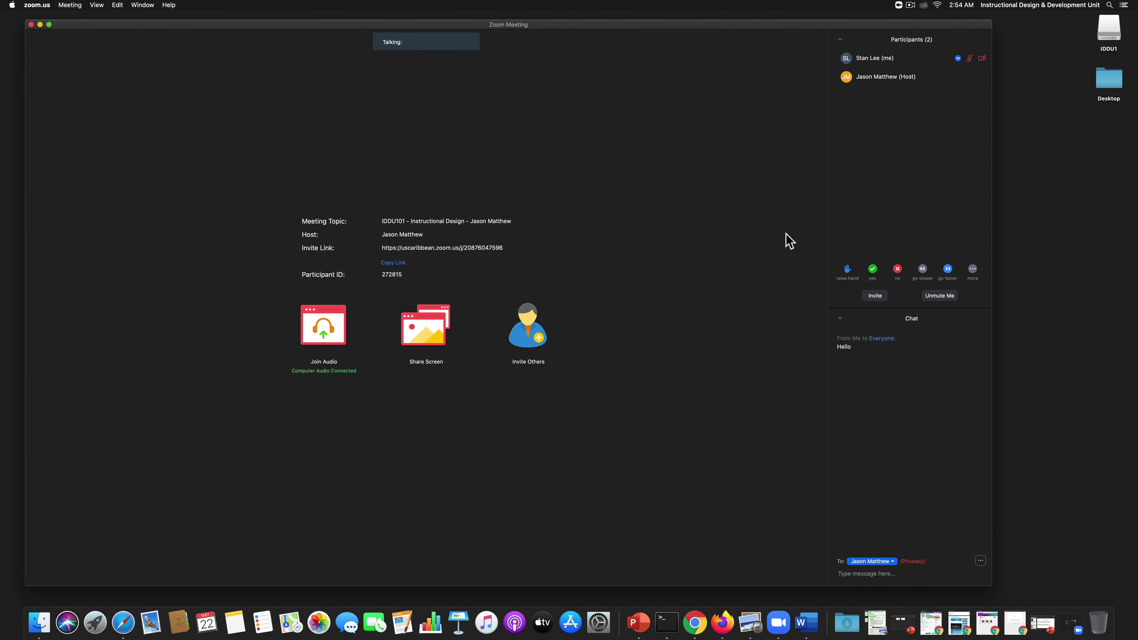
- View the rename dialog for your own entry in the participants list and dismiss it without changing the name
{"action": "mouse_move", "coordinate": [865, 59]}
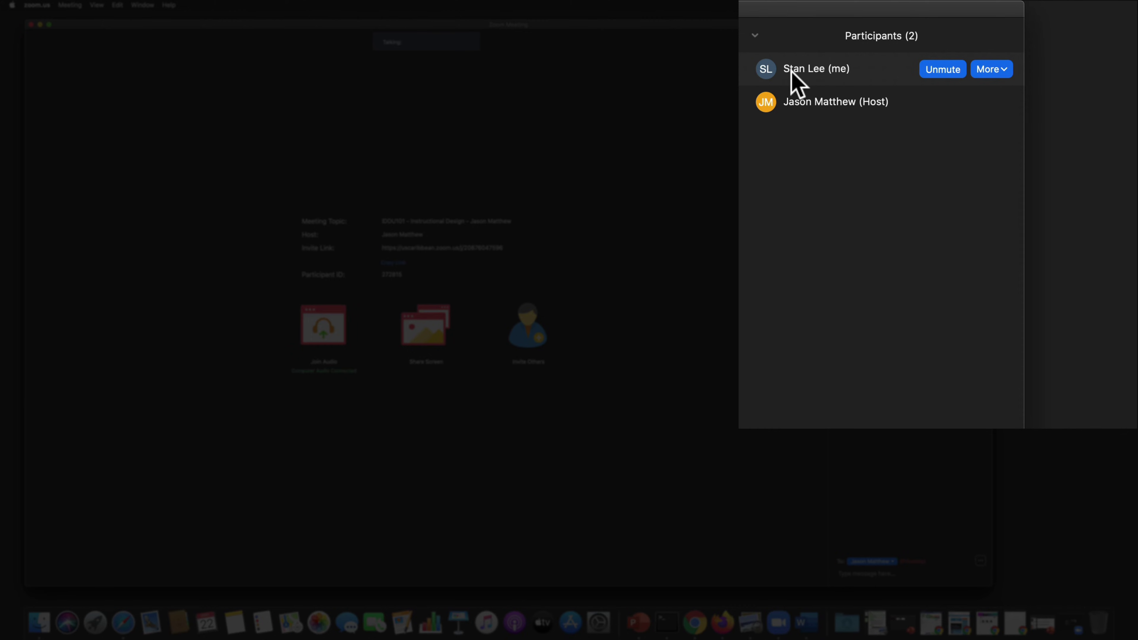
{"action": "left_click", "coordinate": [997, 68]}
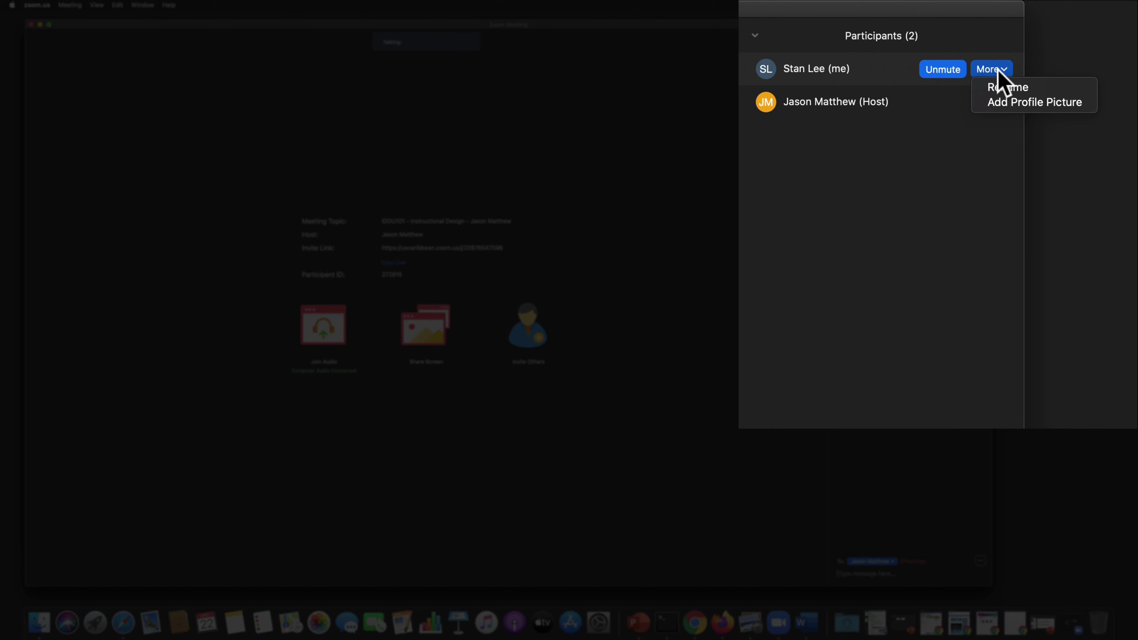
{"action": "left_click", "coordinate": [1004, 88]}
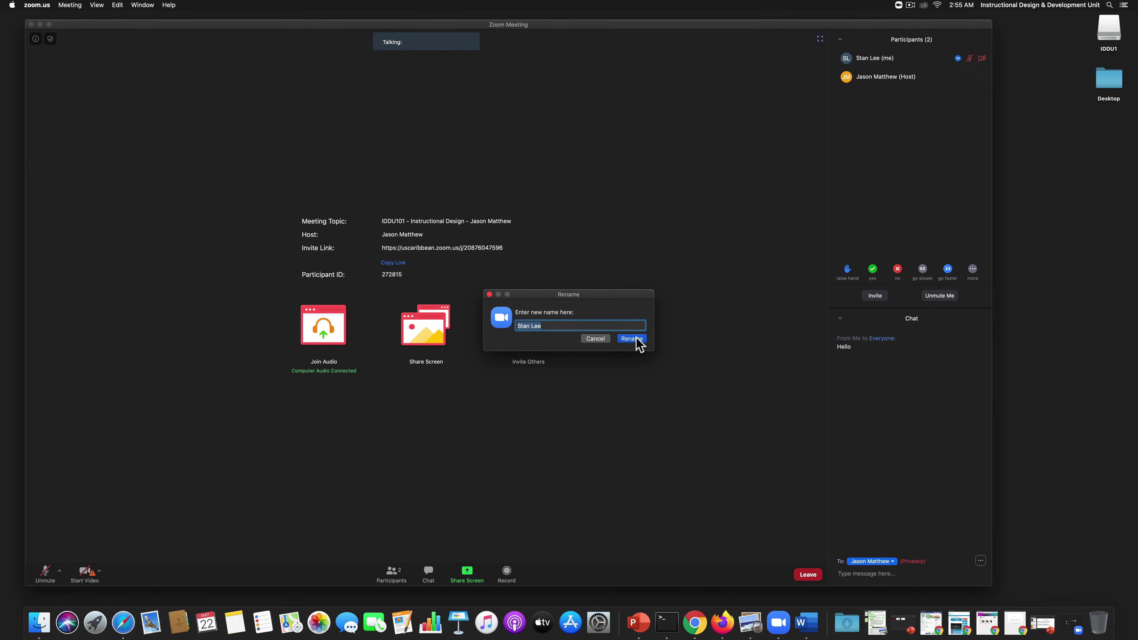
{"action": "left_click", "coordinate": [490, 295]}
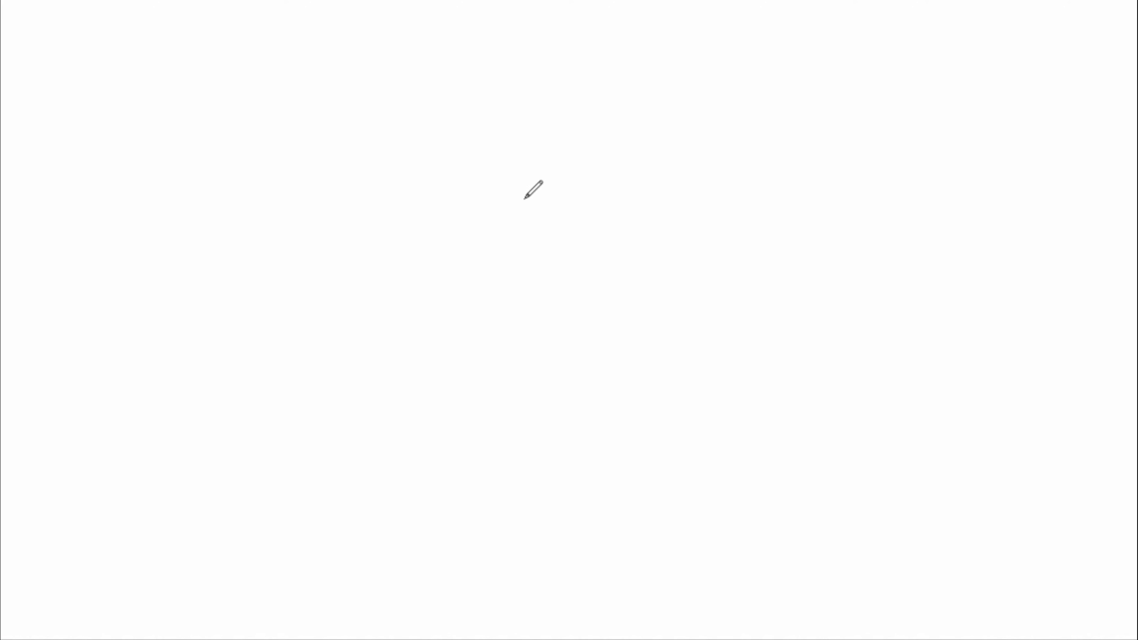
- Draw a short horizontal red line and a long looping red curve on the shared whiteboard
{"action": "left_click_drag", "start_coordinate": [368, 173], "coordinate": [486, 169]}
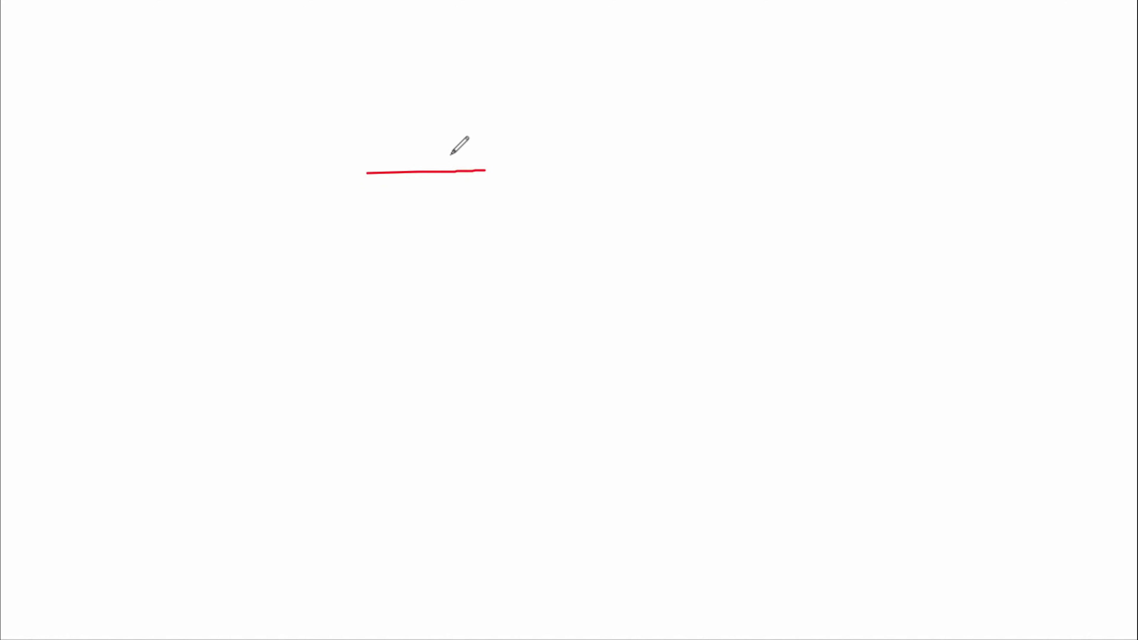
{"action": "mouse_move", "coordinate": [341, 341]}
{"action": "left_mouse_down"}
{"action": "mouse_move", "coordinate": [596, 352]}
{"action": "mouse_move", "coordinate": [742, 278]}
{"action": "mouse_move", "coordinate": [636, 181]}
{"action": "mouse_move", "coordinate": [864, 259]}
{"action": "mouse_move", "coordinate": [832, 296]}
{"action": "left_mouse_up"}
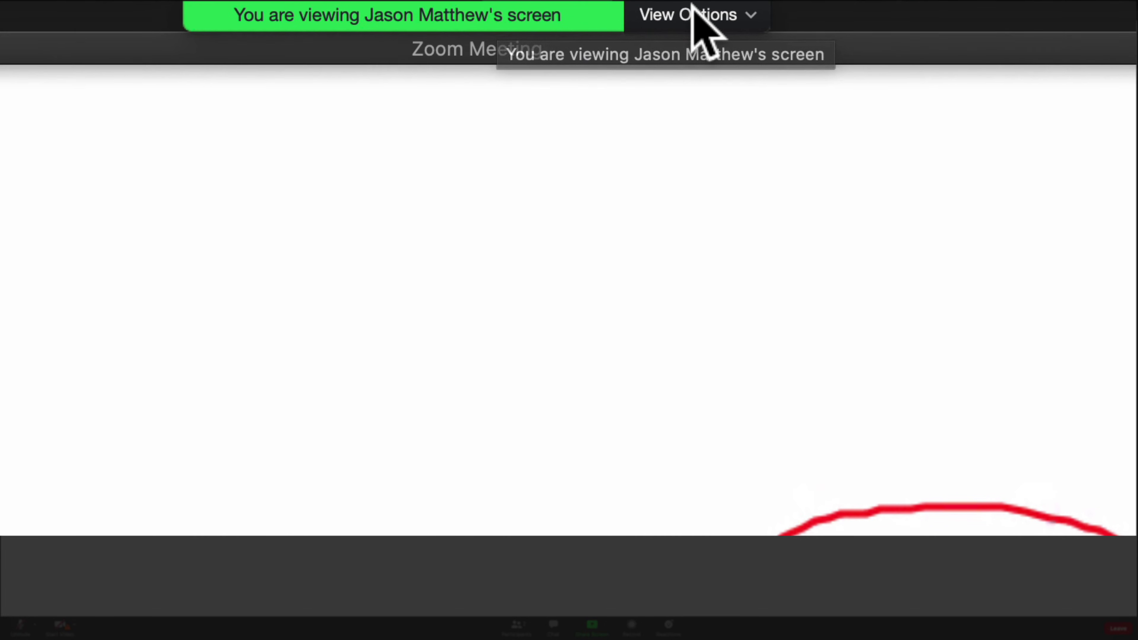
- Turn on annotation for the shared screen and add the text "Hello" beside the short red line on the whiteboard
{"action": "left_click", "coordinate": [690, 14]}
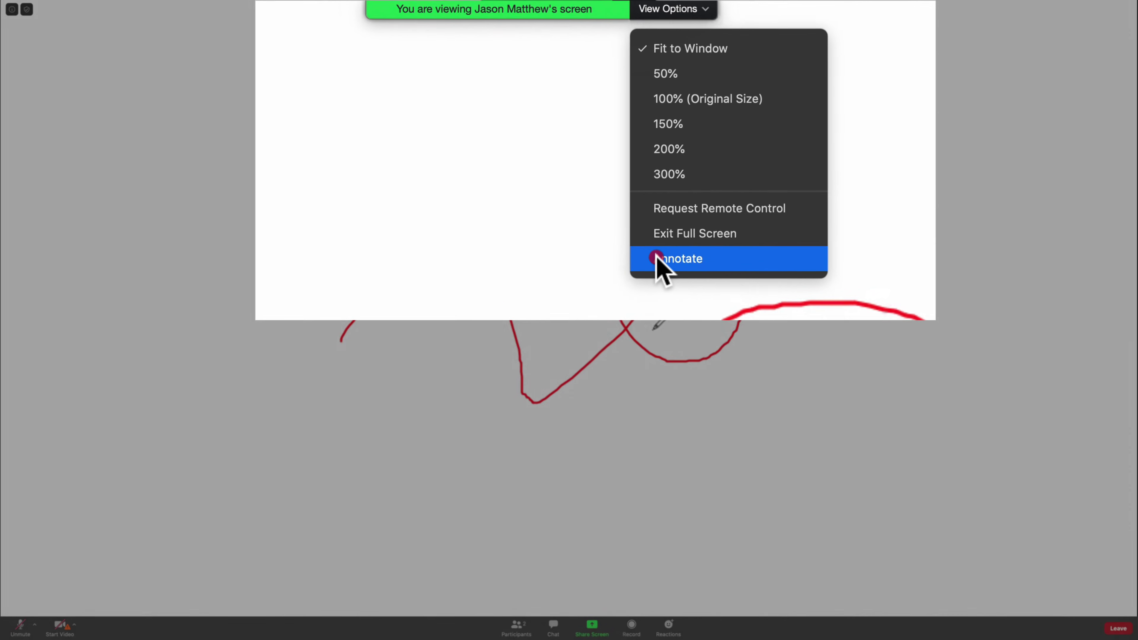
{"action": "left_click", "coordinate": [659, 421]}
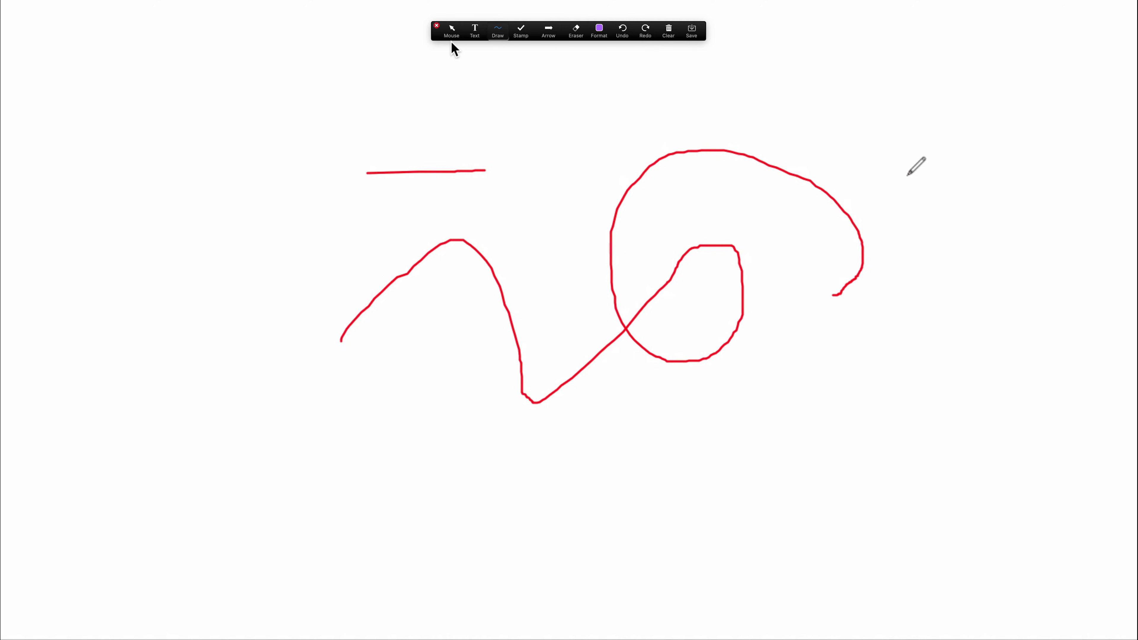
{"action": "left_click", "coordinate": [476, 35]}
{"action": "left_click", "coordinate": [164, 179]}
{"action": "type", "text": "Hello"}
- Format the "Hello" text on the whiteboard as red and bold, and finish editing it
{"action": "left_click_drag", "start_coordinate": [229, 180], "coordinate": [178, 183]}
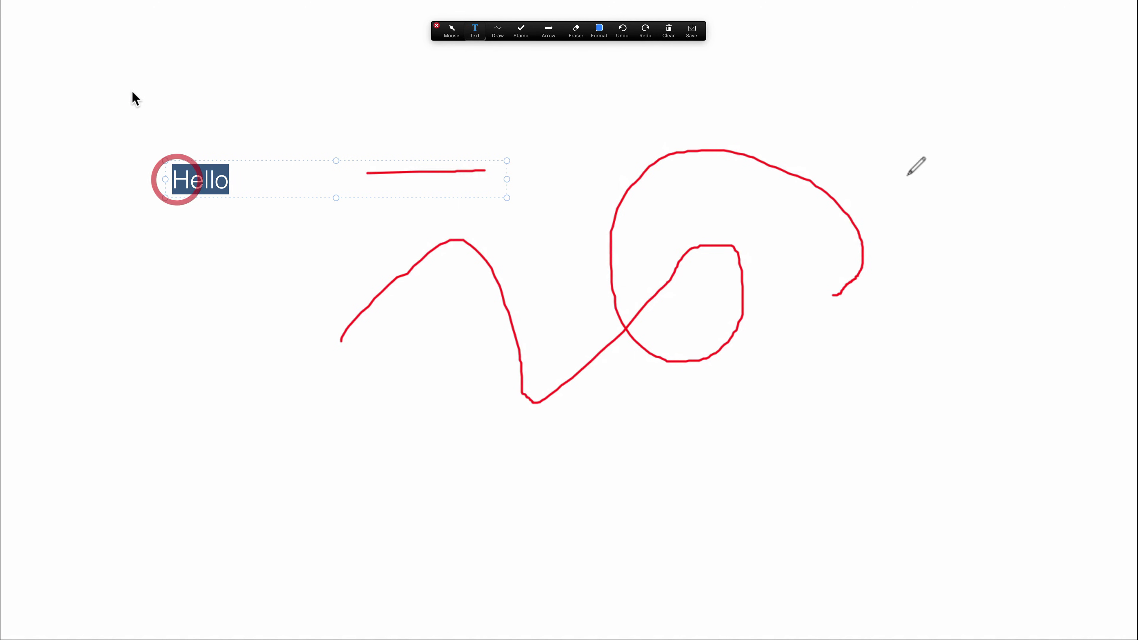
{"action": "left_click", "coordinate": [599, 29]}
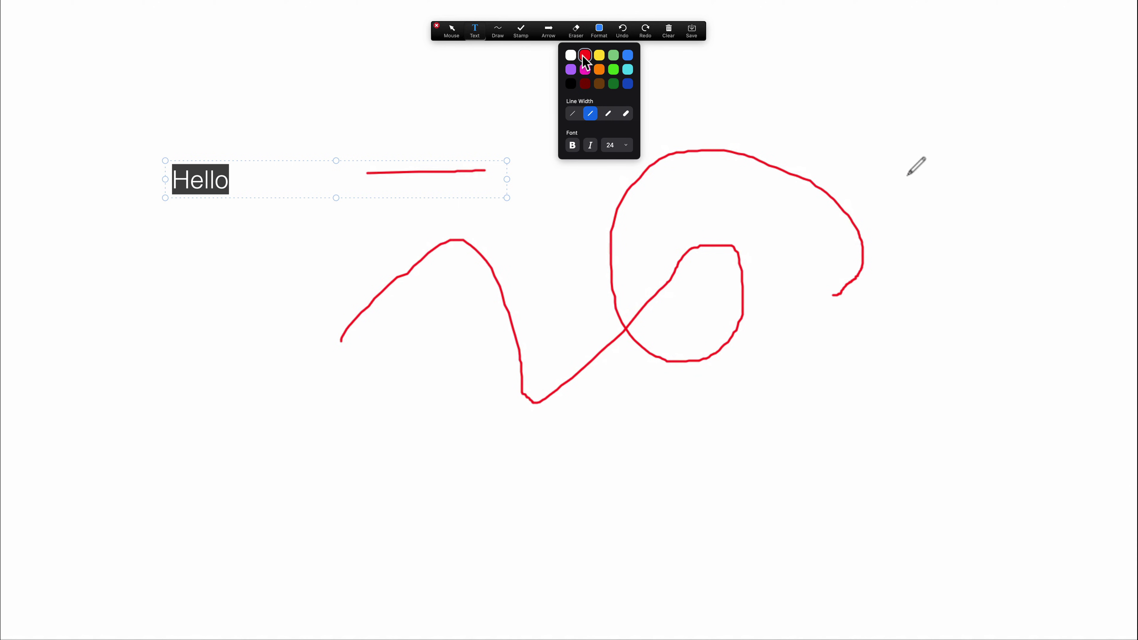
{"action": "left_click", "coordinate": [584, 56]}
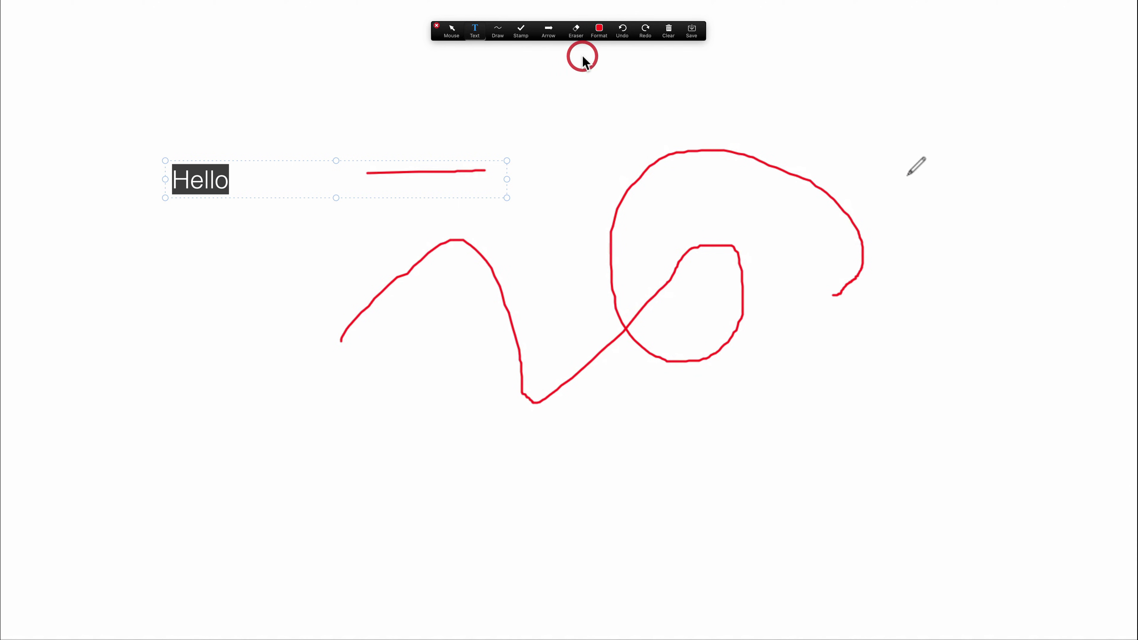
{"action": "left_click", "coordinate": [599, 29]}
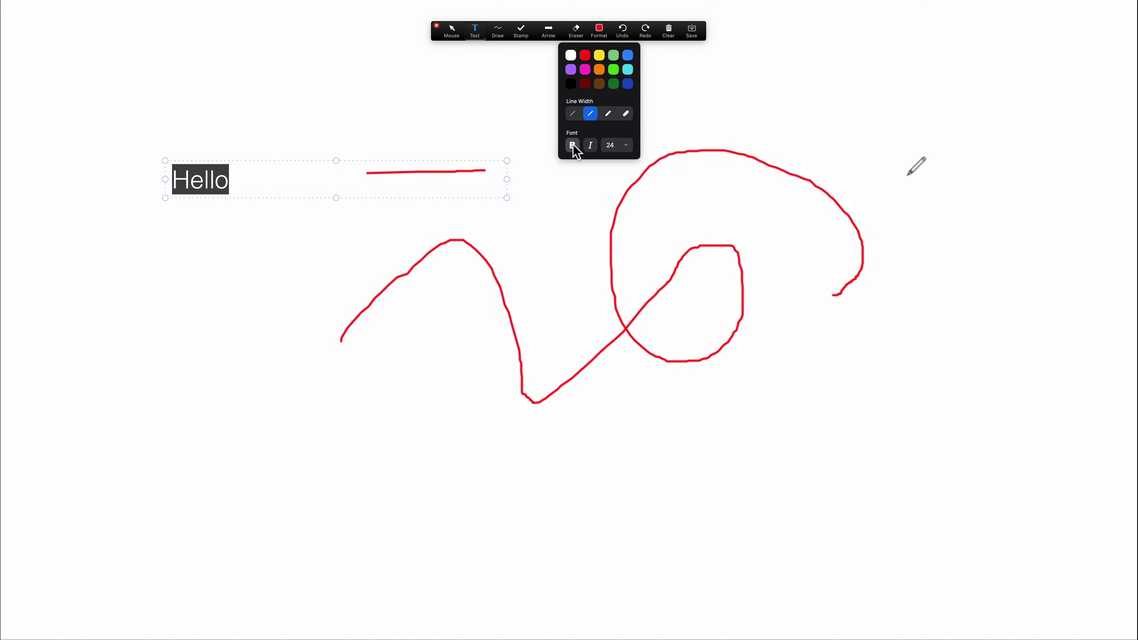
{"action": "left_click", "coordinate": [573, 146]}
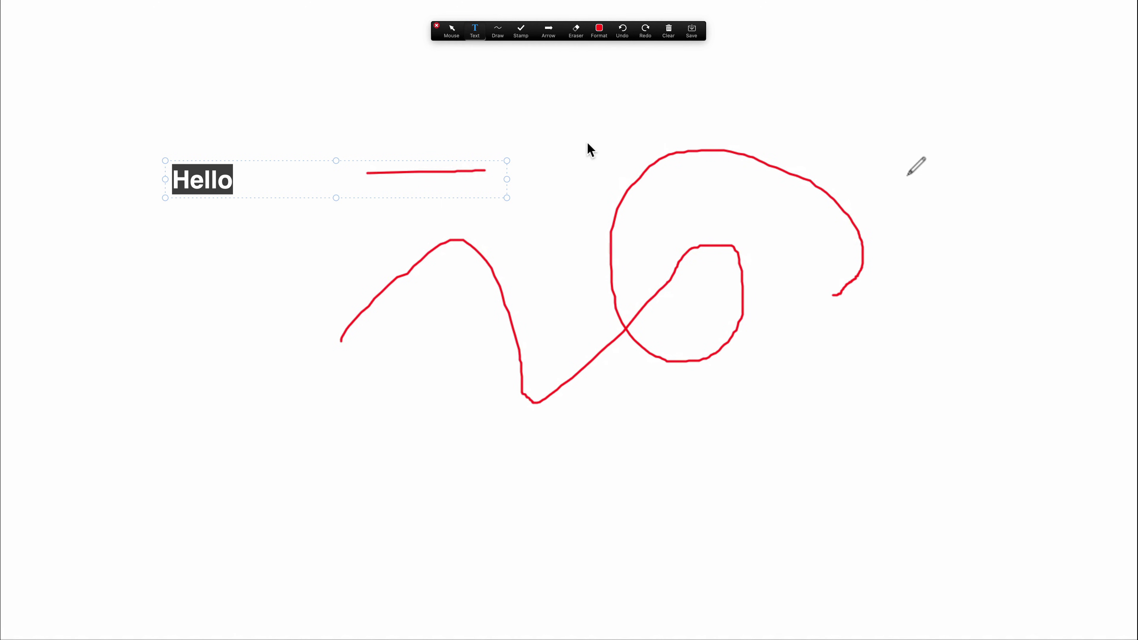
{"action": "left_click", "coordinate": [275, 176]}
{"action": "left_click", "coordinate": [262, 168]}
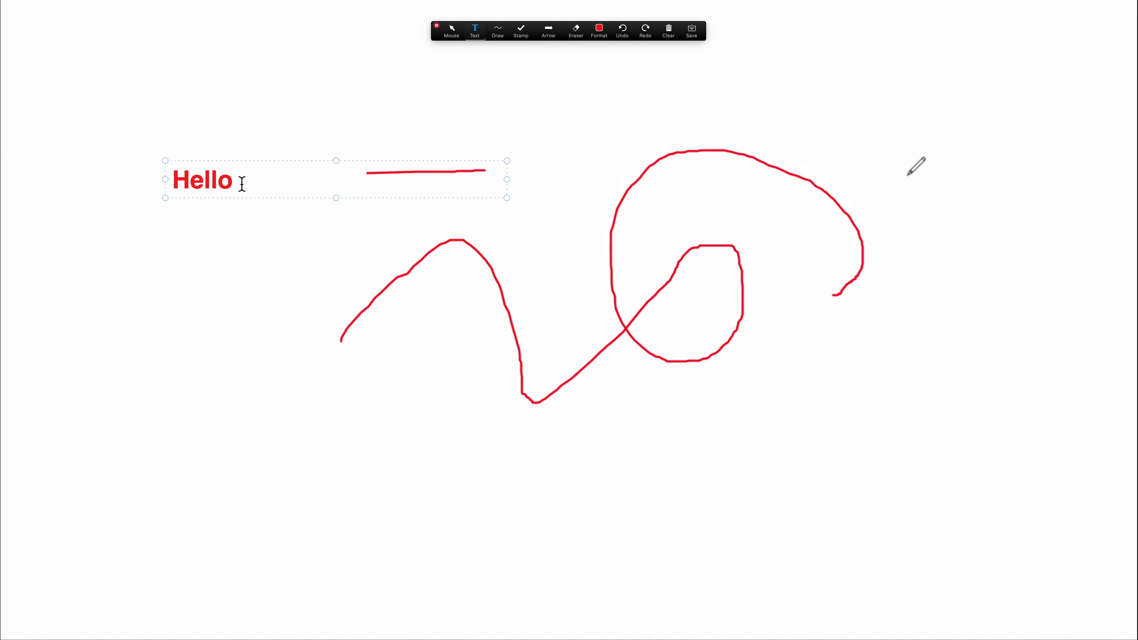
{"action": "left_click", "coordinate": [63, 161]}
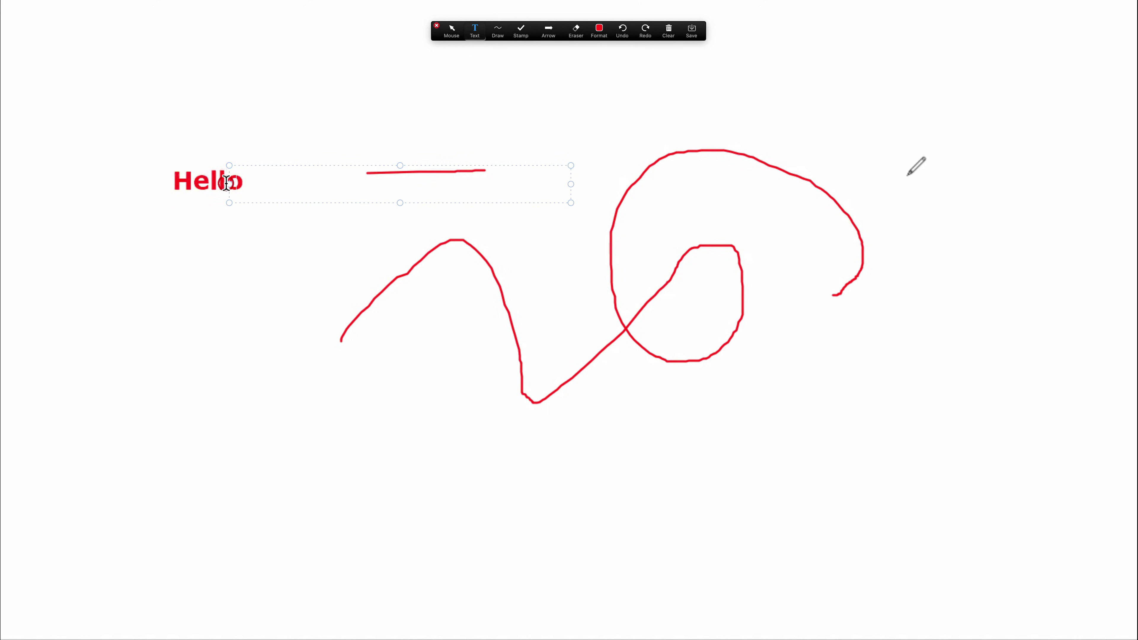
- Try to reselect the placed "Hello" text on the whiteboard for further editing
{"action": "left_click", "coordinate": [198, 182]}
{"action": "left_click", "coordinate": [189, 182]}
{"action": "left_click", "coordinate": [174, 182]}
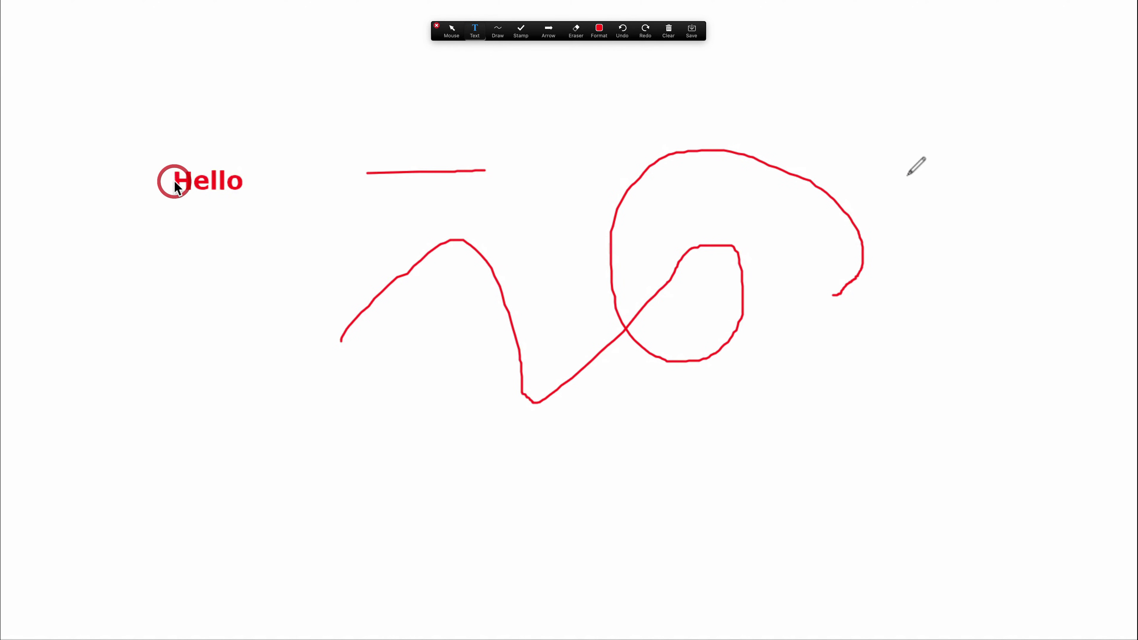
{"action": "left_click", "coordinate": [86, 193]}
{"action": "left_click", "coordinate": [161, 133]}
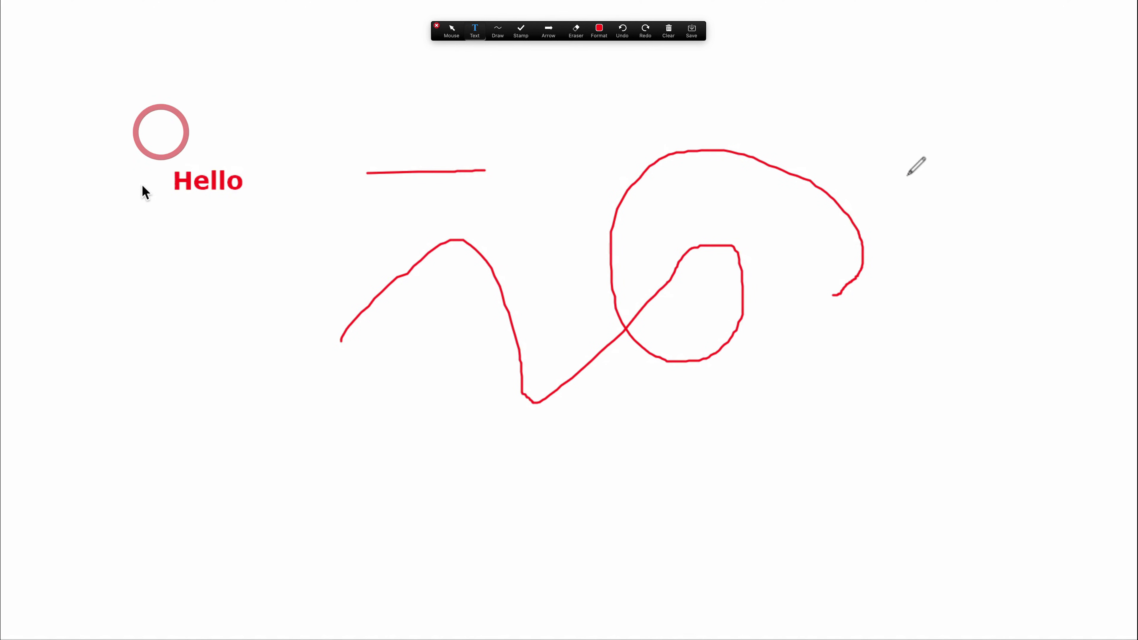
{"action": "left_click", "coordinate": [152, 267]}
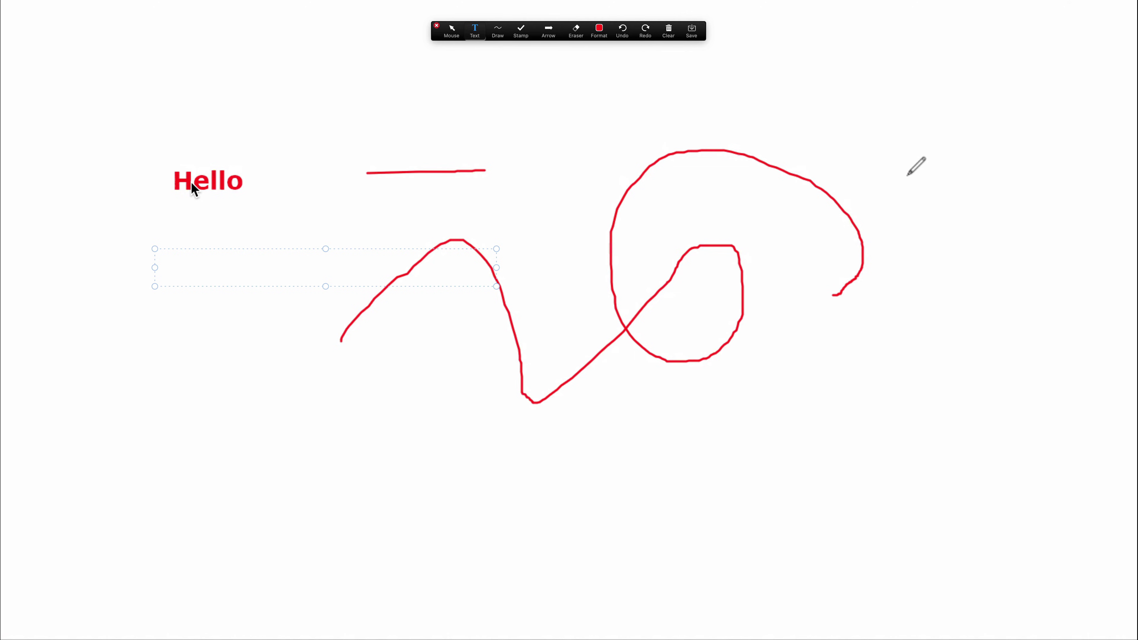
{"action": "left_click", "coordinate": [192, 182]}
- Start a new text box below the "Hello" text, view its cut, copy and paste options, and leave it empty
{"action": "left_click", "coordinate": [450, 28]}
{"action": "left_click", "coordinate": [475, 31]}
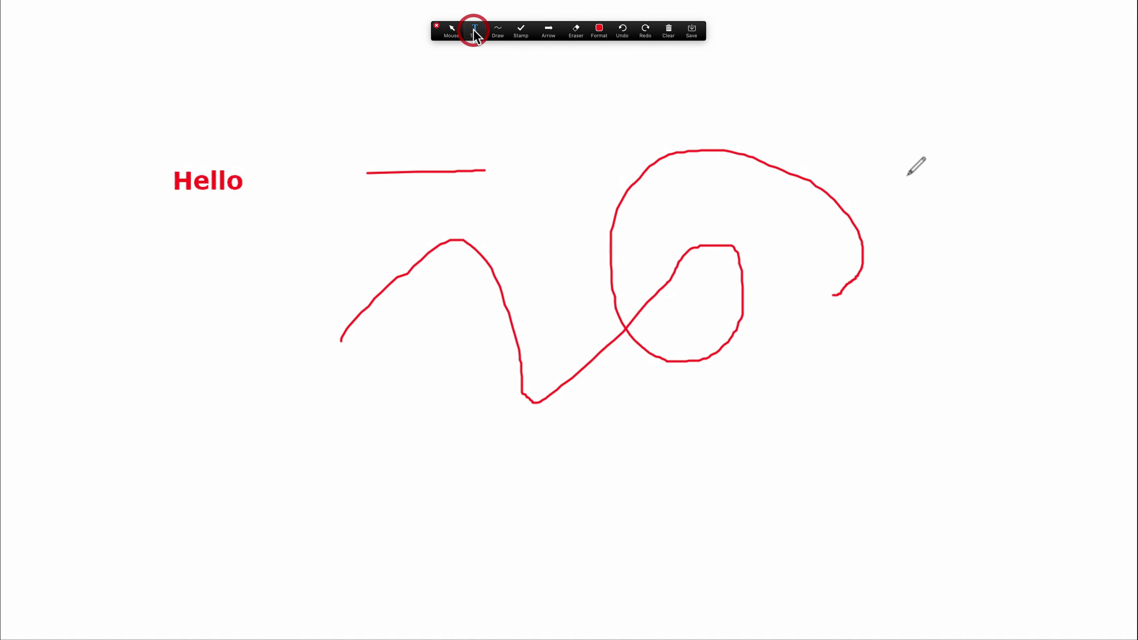
{"action": "left_click", "coordinate": [109, 261]}
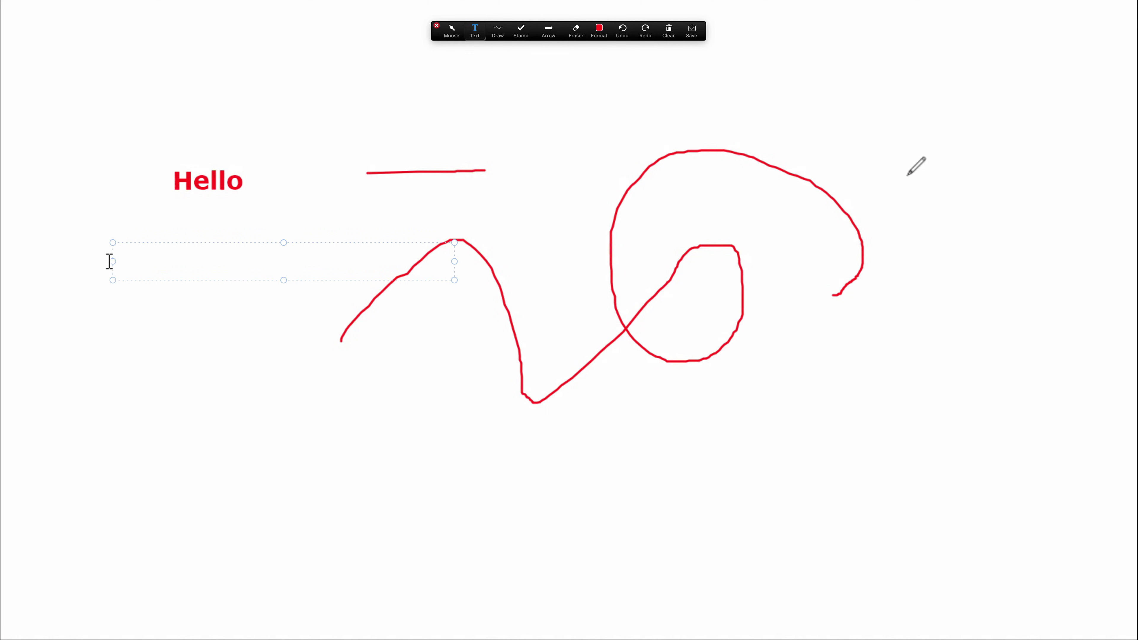
{"action": "left_click", "coordinate": [128, 260]}
{"action": "right_click", "coordinate": [128, 259]}
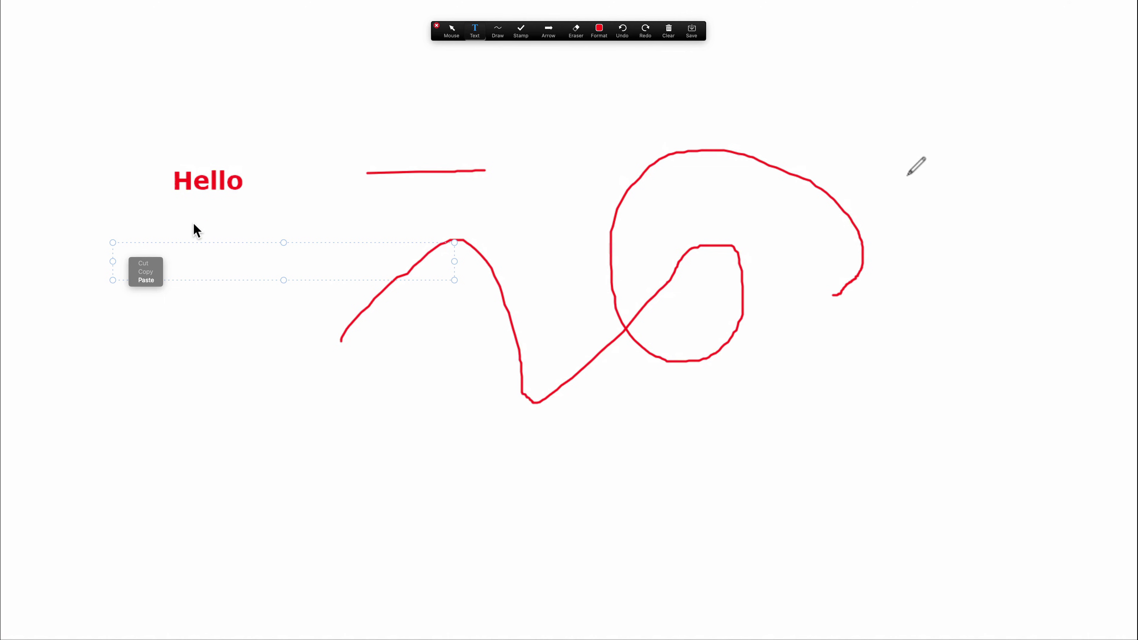
{"action": "left_click", "coordinate": [167, 219]}
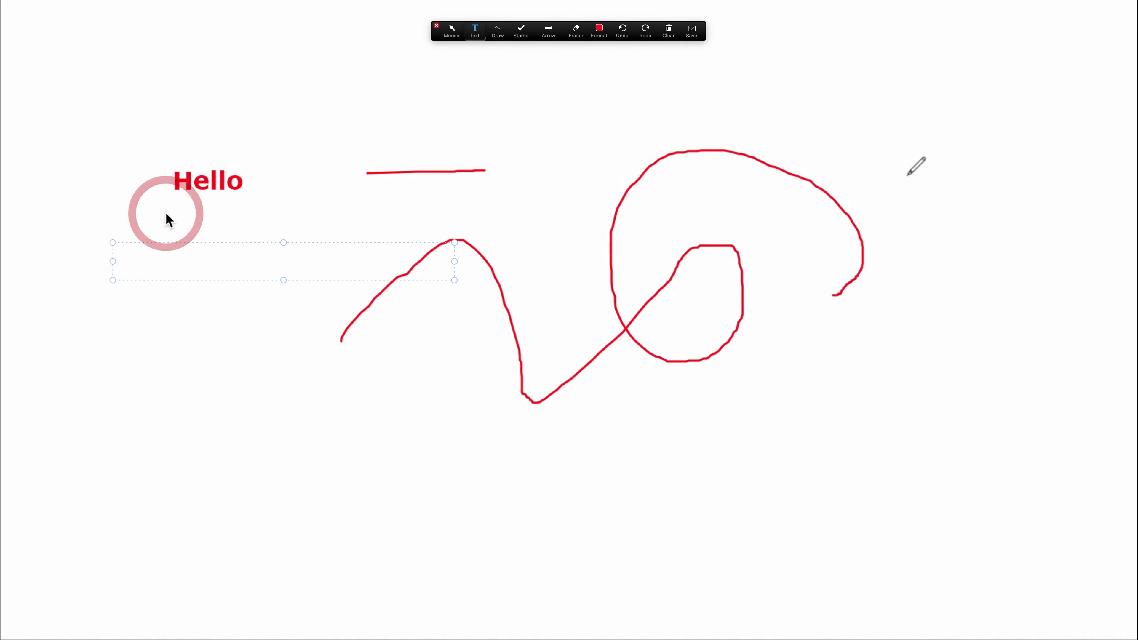
- Draw a long winding purple freehand line around the "Hello" text with the thin freehand drawing tool
{"action": "left_click", "coordinate": [499, 32]}
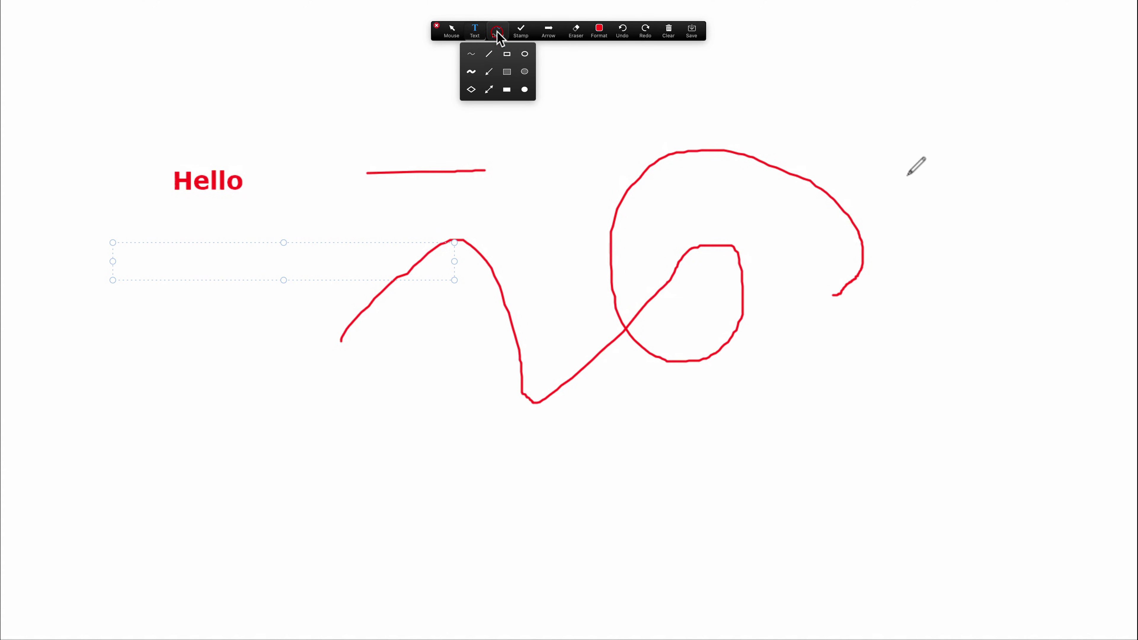
{"action": "left_click", "coordinate": [471, 53]}
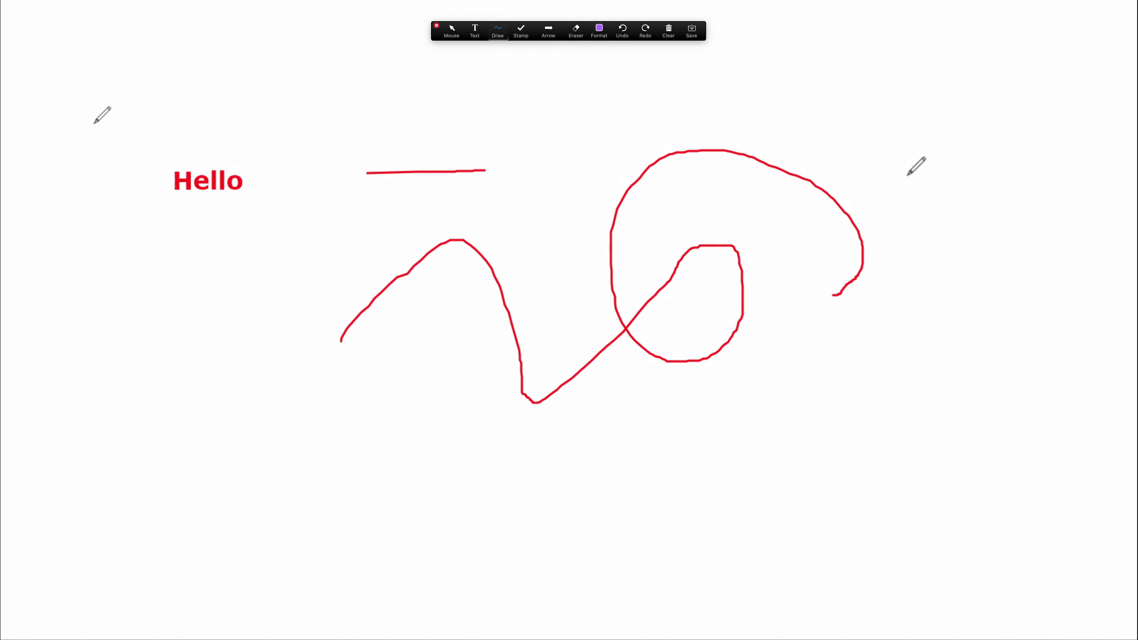
{"action": "mouse_move", "coordinate": [92, 123]}
{"action": "left_mouse_down"}
{"action": "mouse_move", "coordinate": [183, 111]}
{"action": "mouse_move", "coordinate": [303, 127]}
{"action": "mouse_move", "coordinate": [214, 285]}
{"action": "mouse_move", "coordinate": [475, 437]}
{"action": "mouse_move", "coordinate": [264, 398]}
{"action": "left_mouse_up"}
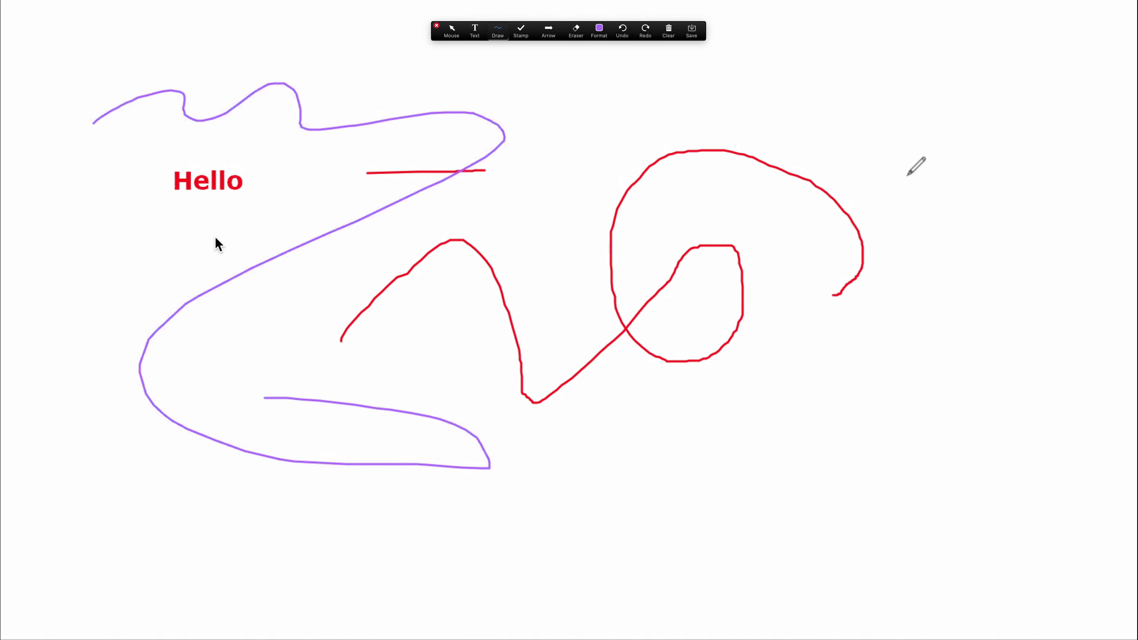
- Draw a wide purple outlined rectangle on the whiteboard above the large red spiral
{"action": "left_click", "coordinate": [499, 34]}
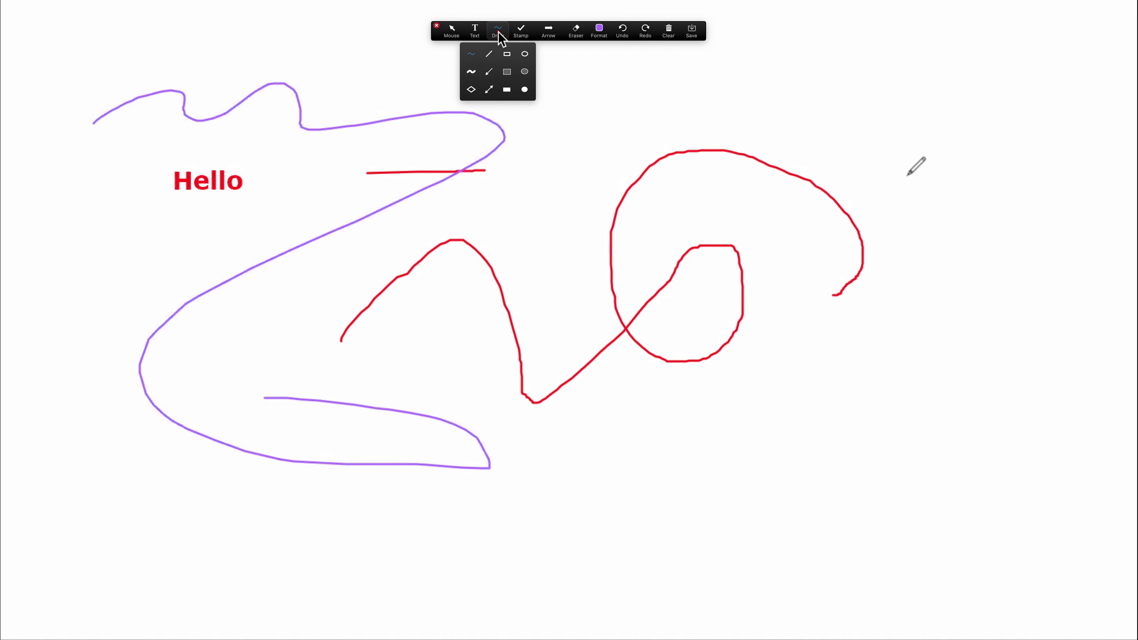
{"action": "left_click", "coordinate": [507, 54]}
{"action": "left_click_drag", "start_coordinate": [733, 61], "coordinate": [537, 111]}
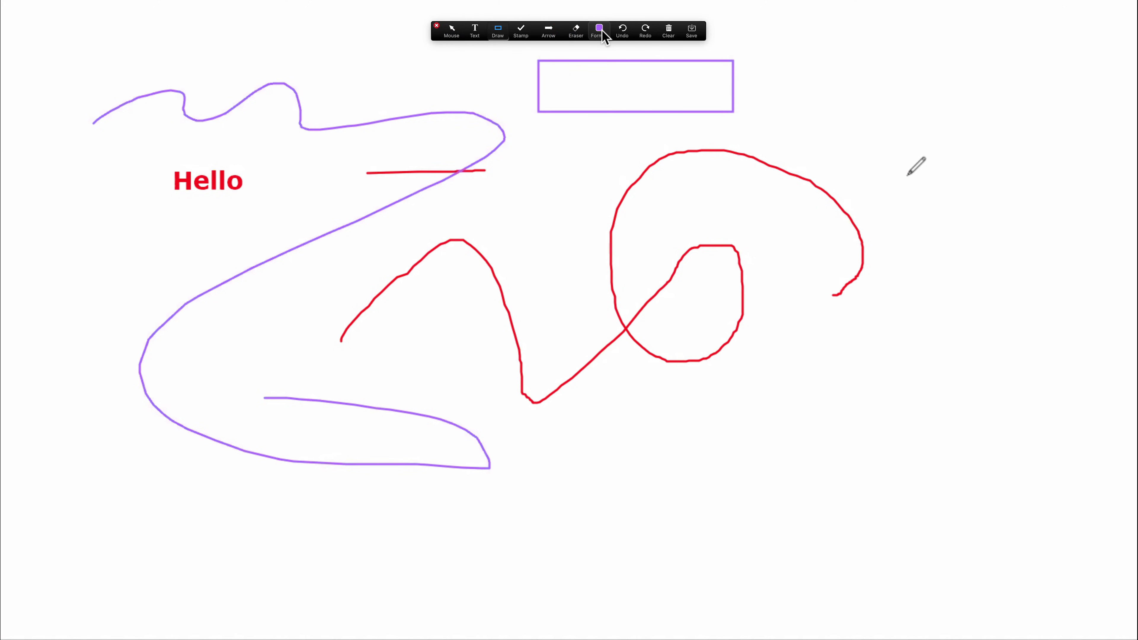
- Highlight the "Hello" text in translucent purple with the thick freehand drawing tool
{"action": "left_click", "coordinate": [498, 32]}
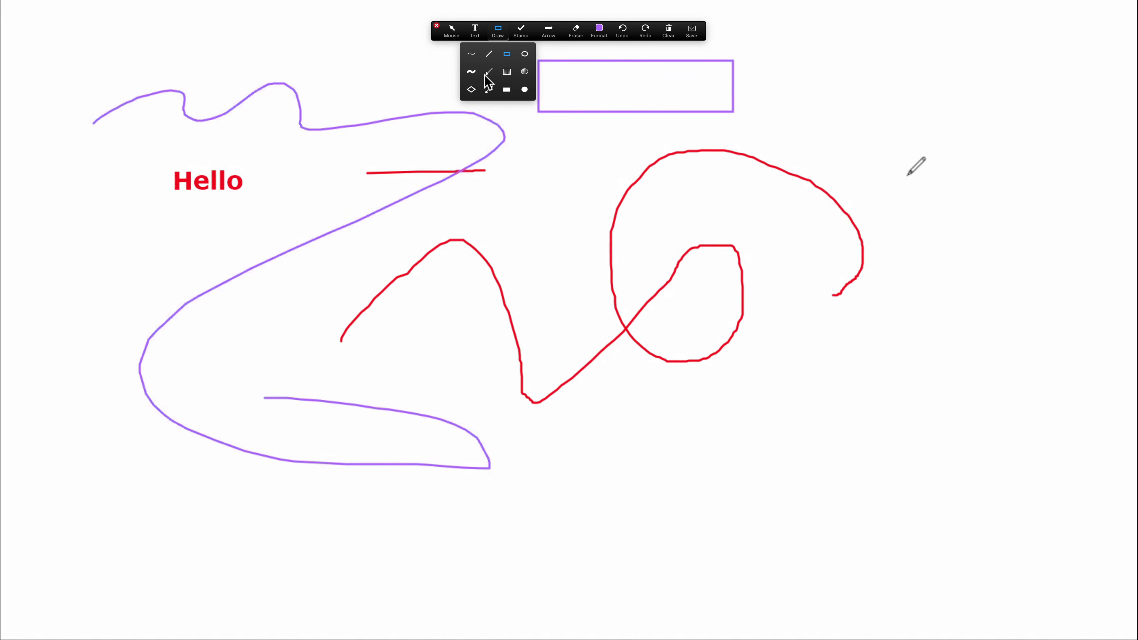
{"action": "left_click", "coordinate": [470, 71]}
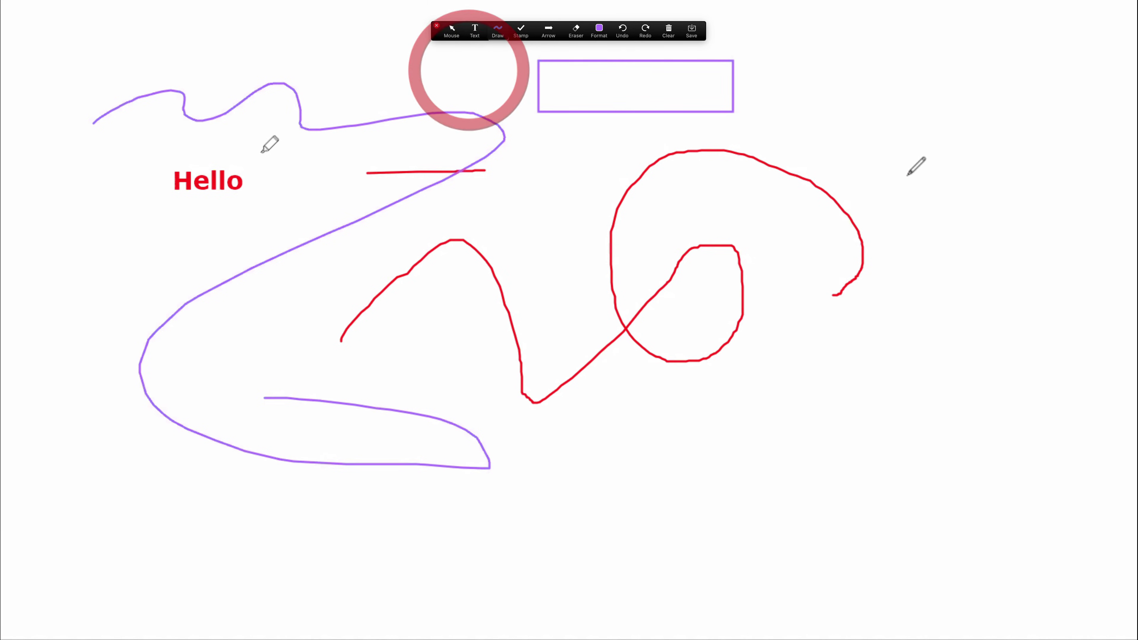
{"action": "mouse_move", "coordinate": [178, 181]}
{"action": "left_mouse_down"}
{"action": "mouse_move", "coordinate": [224, 183]}
{"action": "mouse_move", "coordinate": [163, 176]}
{"action": "left_mouse_up"}
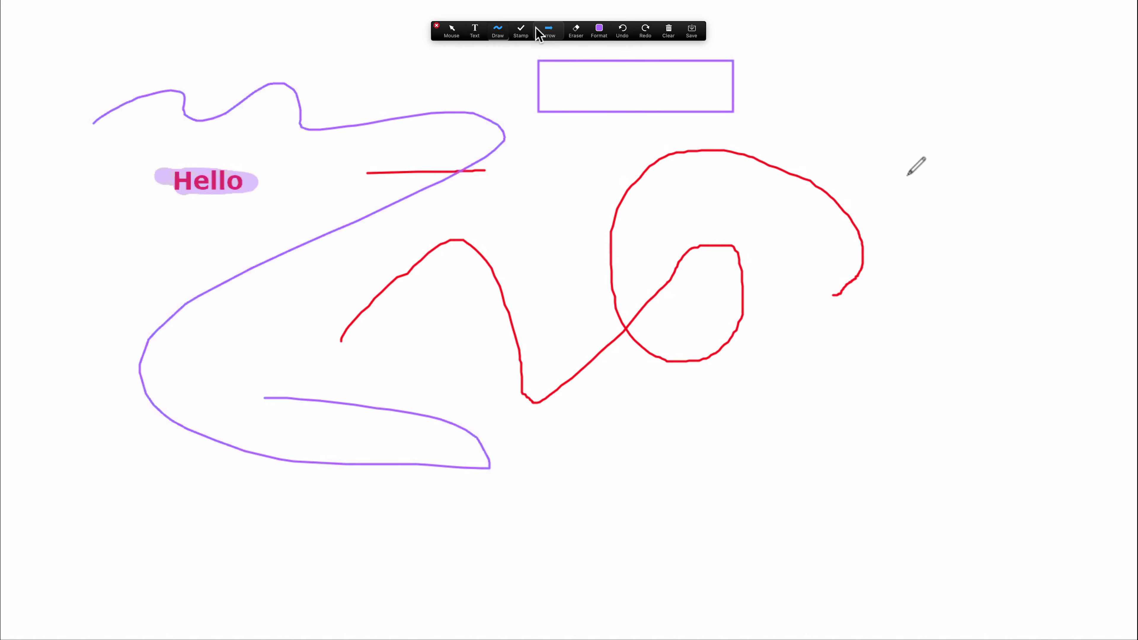
- Place three star stamps around the "Hello" text and the short red line, and review the other stamp shapes
{"action": "left_click", "coordinate": [521, 32]}
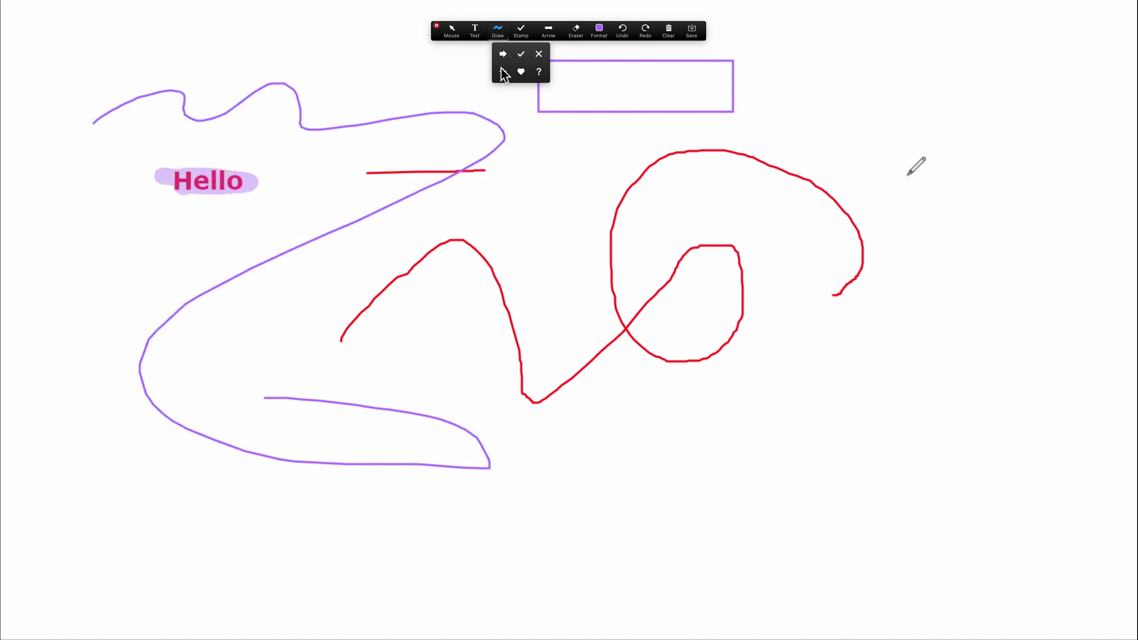
{"action": "left_click", "coordinate": [503, 72]}
{"action": "left_click", "coordinate": [283, 111]}
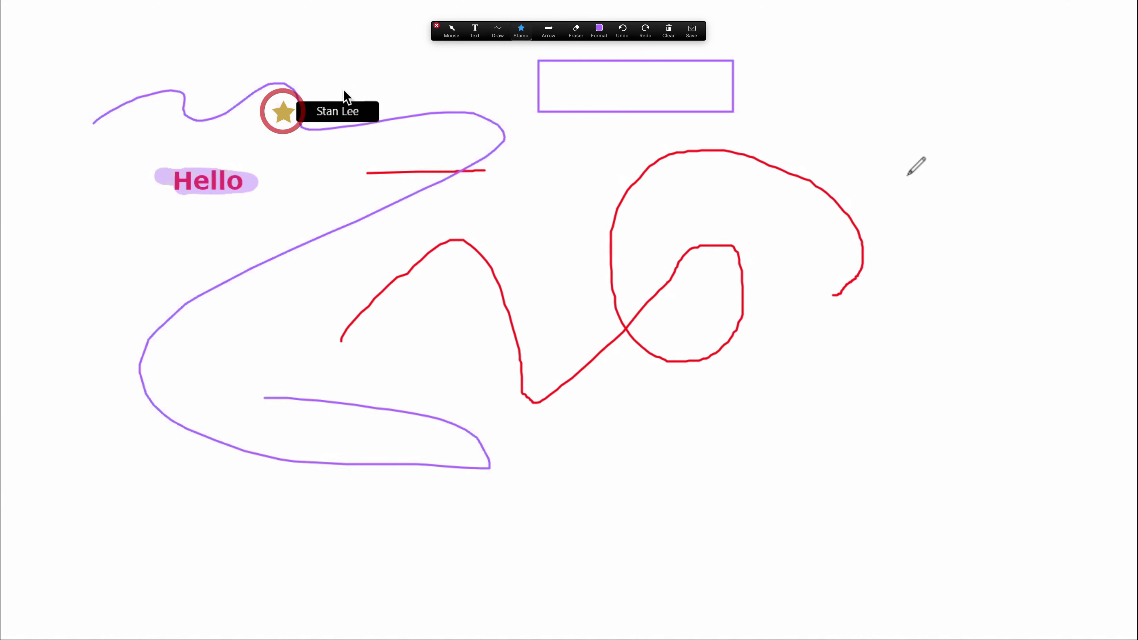
{"action": "left_click", "coordinate": [344, 92]}
{"action": "left_click", "coordinate": [483, 183]}
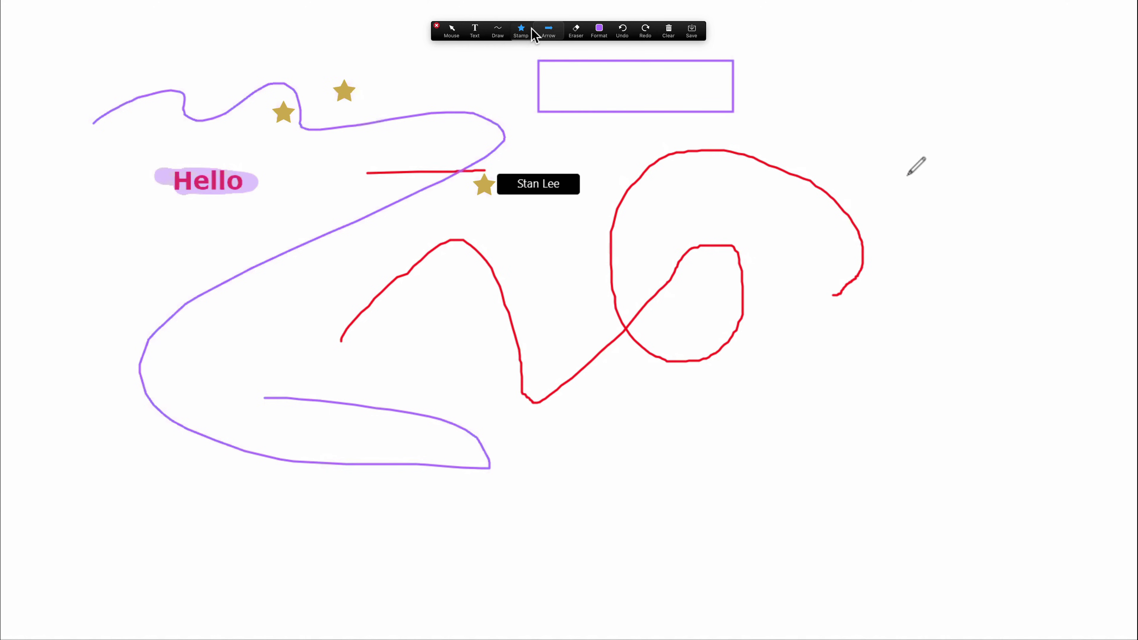
{"action": "left_click", "coordinate": [521, 33]}
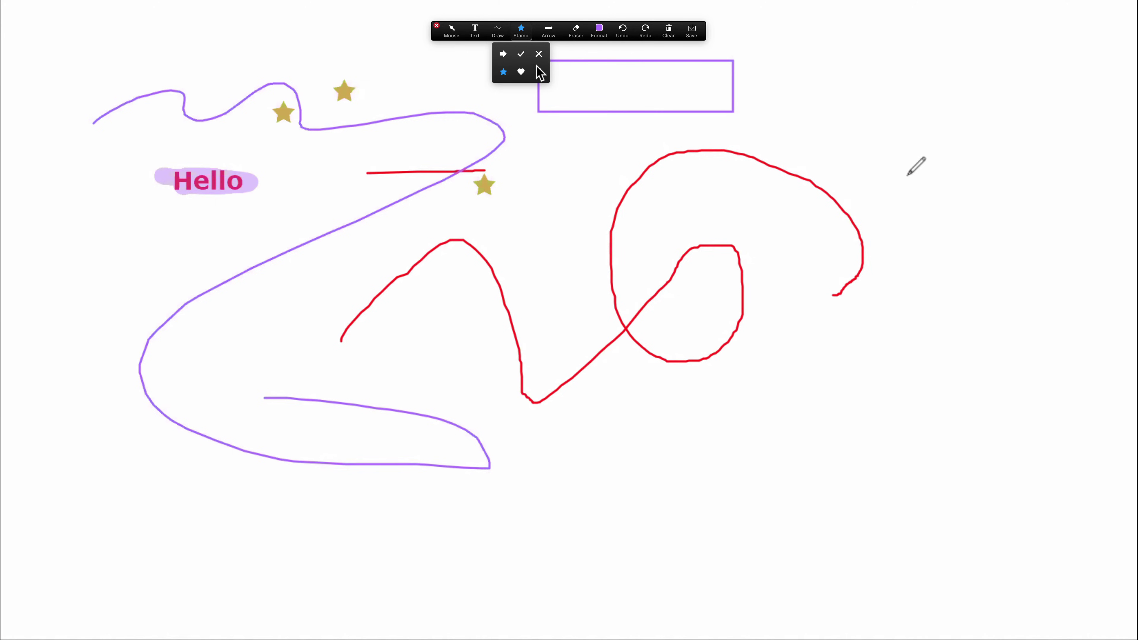
- Place the purple name-labelled arrow at several spots on the whiteboard, ending over the two upper star stamps
{"action": "left_click", "coordinate": [549, 32]}
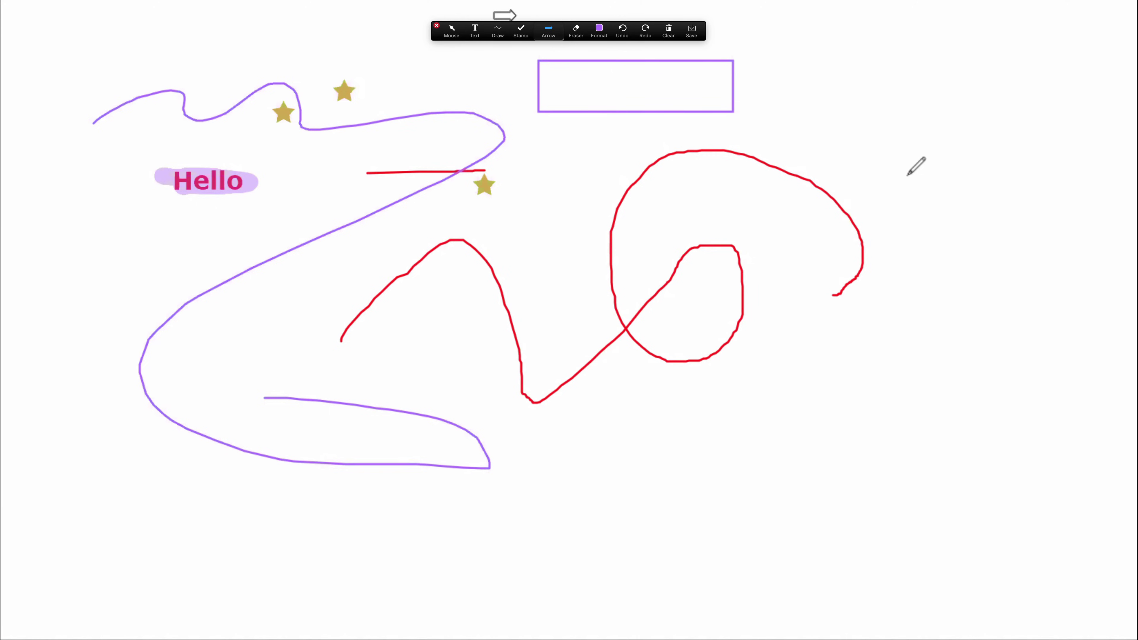
{"action": "left_click", "coordinate": [357, 74]}
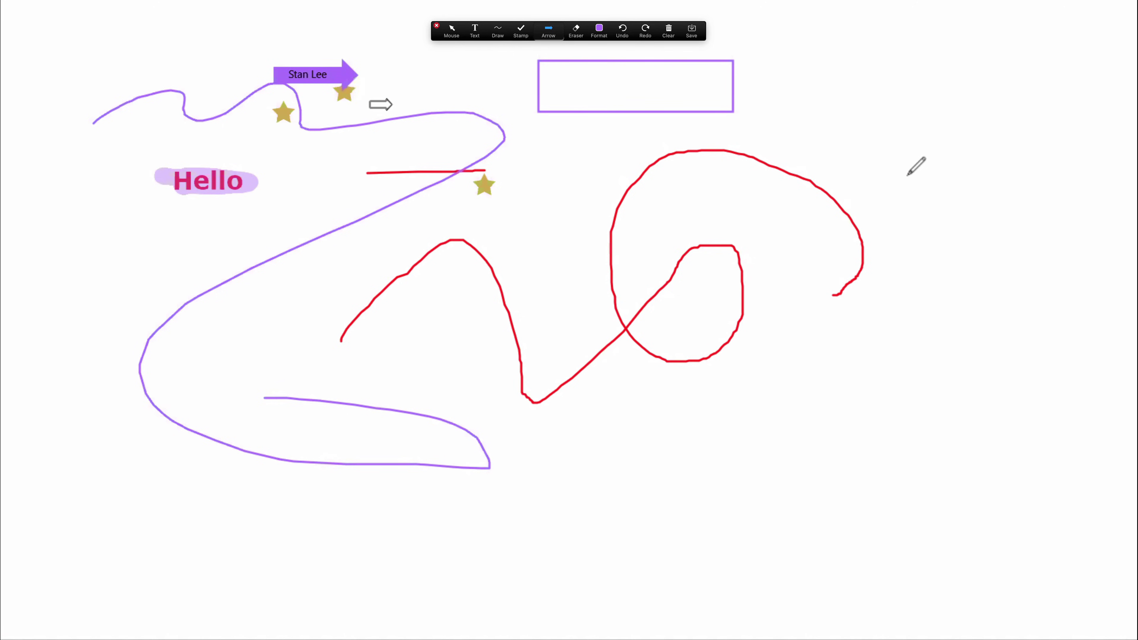
{"action": "left_click", "coordinate": [472, 101]}
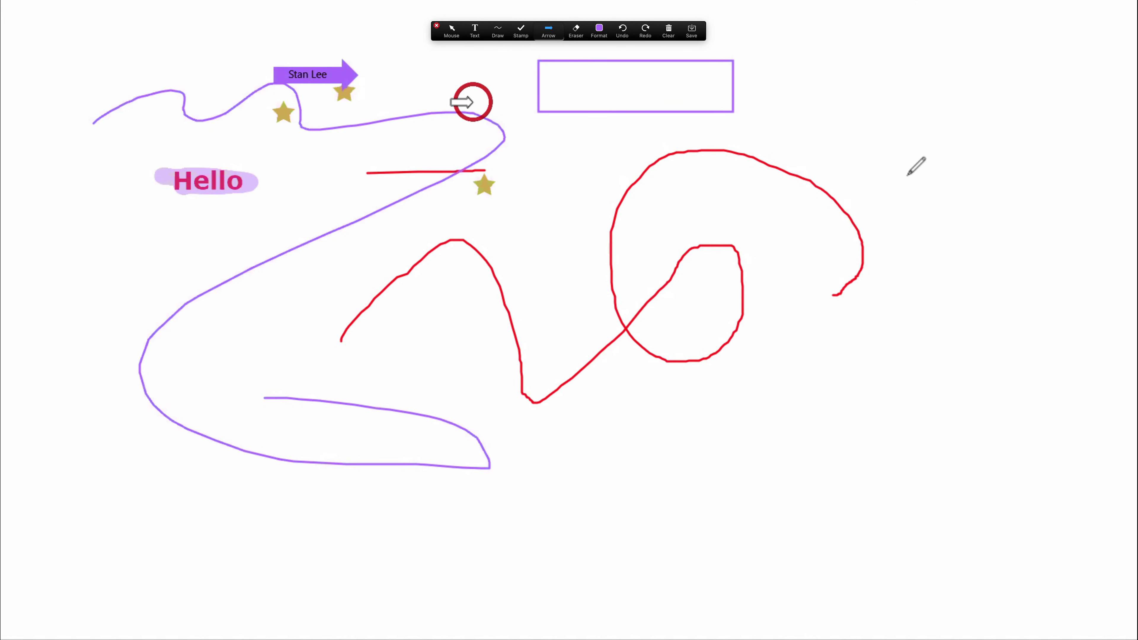
{"action": "left_click", "coordinate": [363, 184]}
{"action": "left_click", "coordinate": [376, 169]}
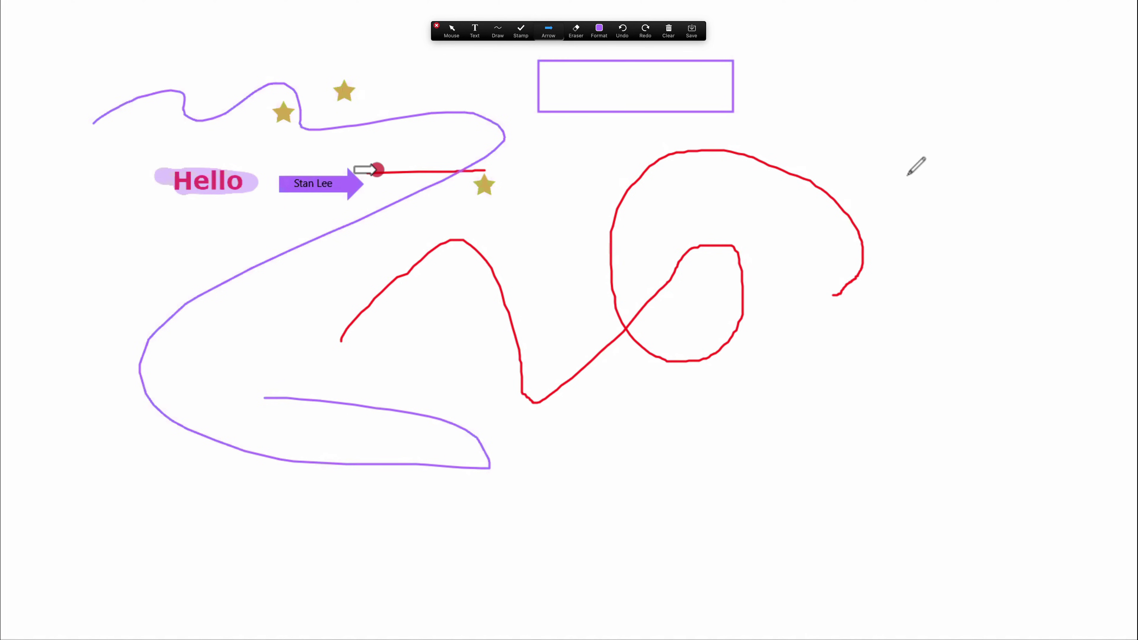
{"action": "left_click", "coordinate": [368, 97]}
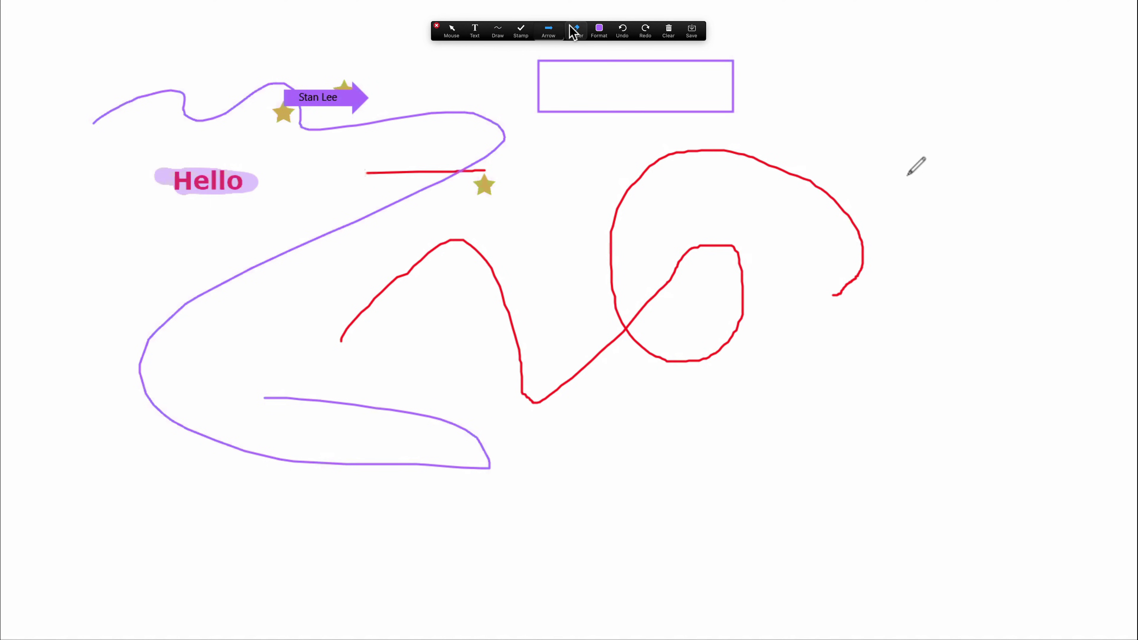
- Erase the "Hello" text with its highlight, the purple freehand line, the purple rectangle and the star by the short red line
{"action": "left_click", "coordinate": [578, 33]}
{"action": "left_click", "coordinate": [242, 172]}
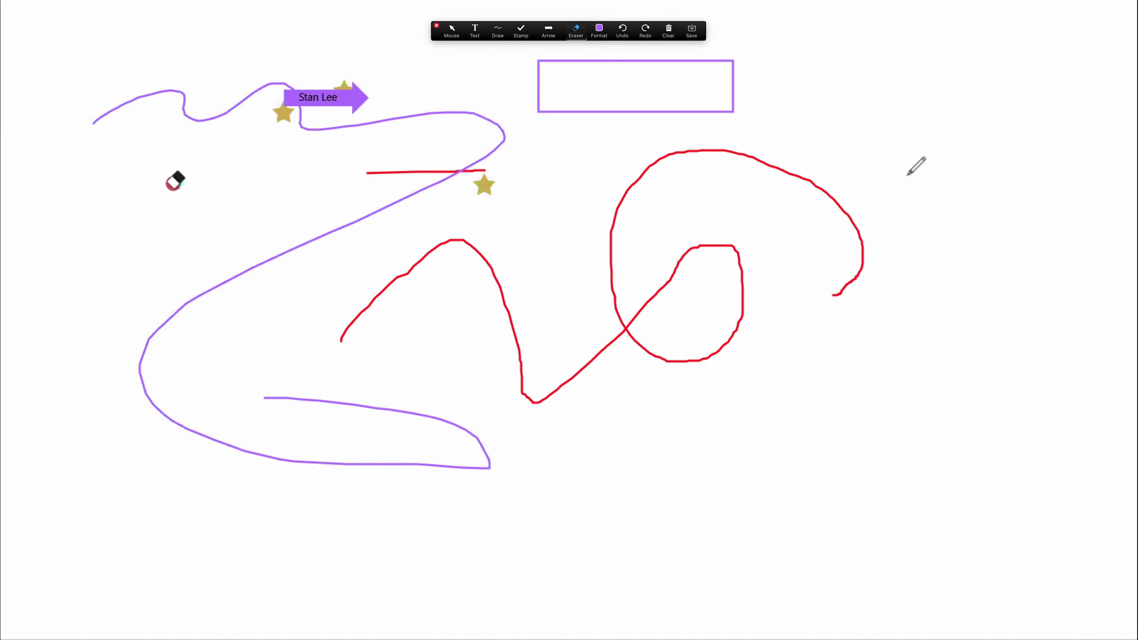
{"action": "left_click", "coordinate": [174, 99]}
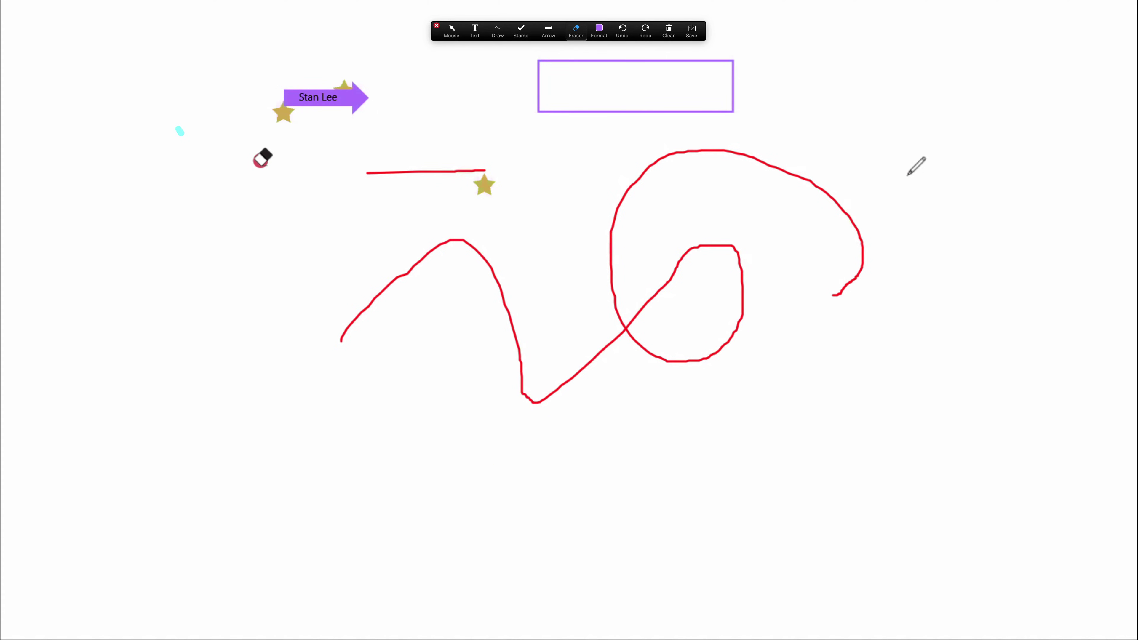
{"action": "left_click", "coordinate": [218, 208]}
{"action": "left_click", "coordinate": [538, 75]}
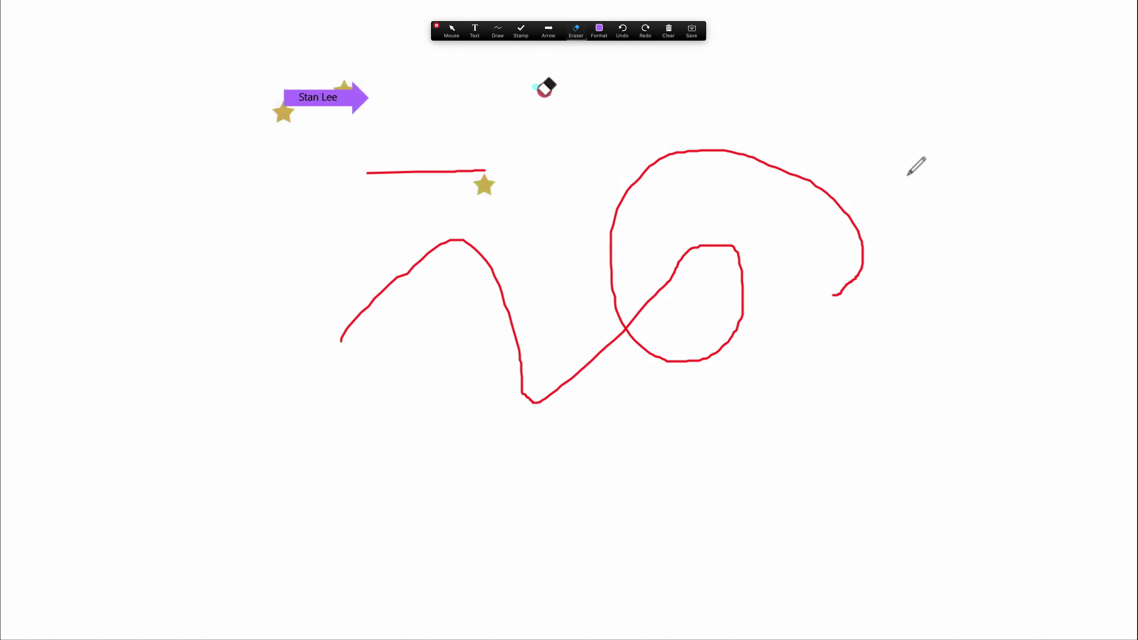
{"action": "left_click", "coordinate": [541, 85]}
{"action": "left_click", "coordinate": [576, 30]}
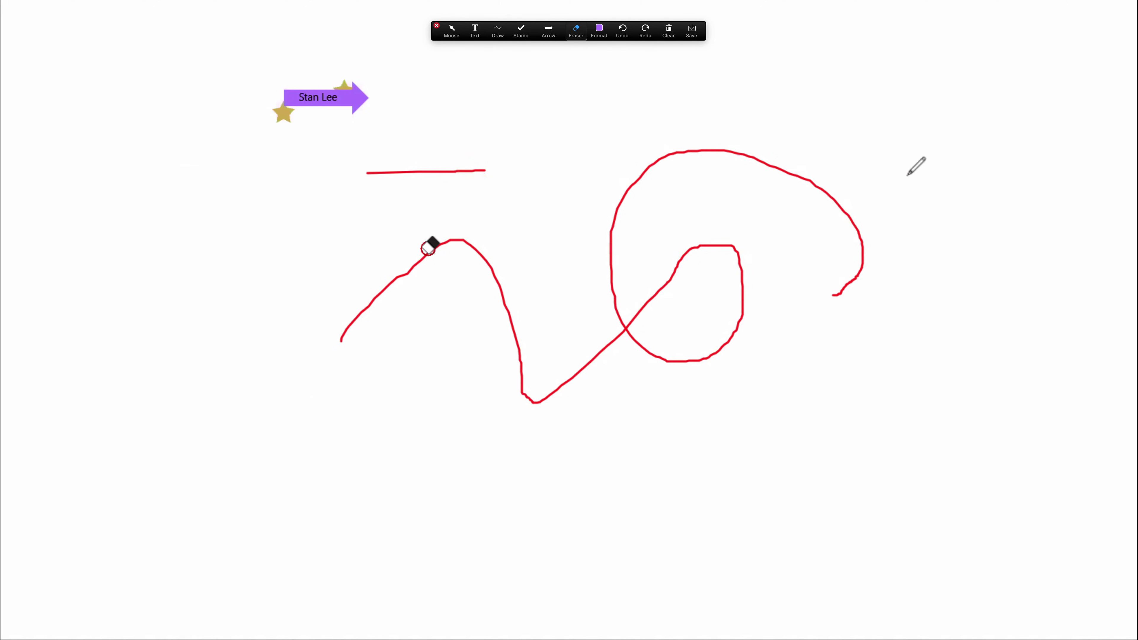
- Undo the last two erasures, then clear the participant's own stamps, arrow and rectangle from the whiteboard
{"action": "left_click", "coordinate": [621, 29]}
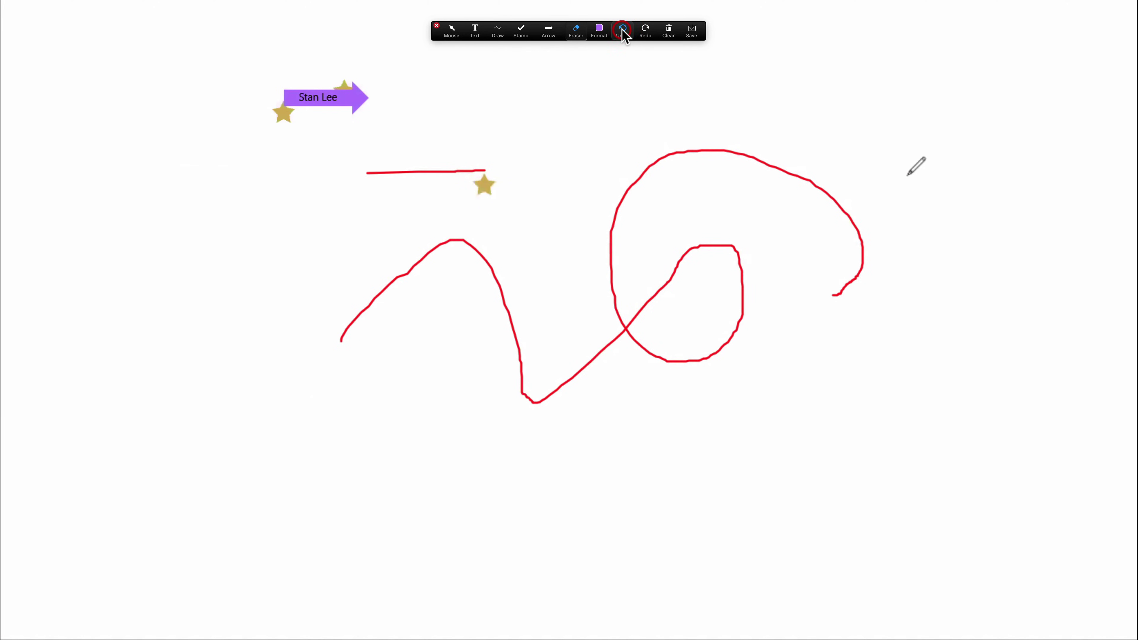
{"action": "left_click", "coordinate": [623, 31]}
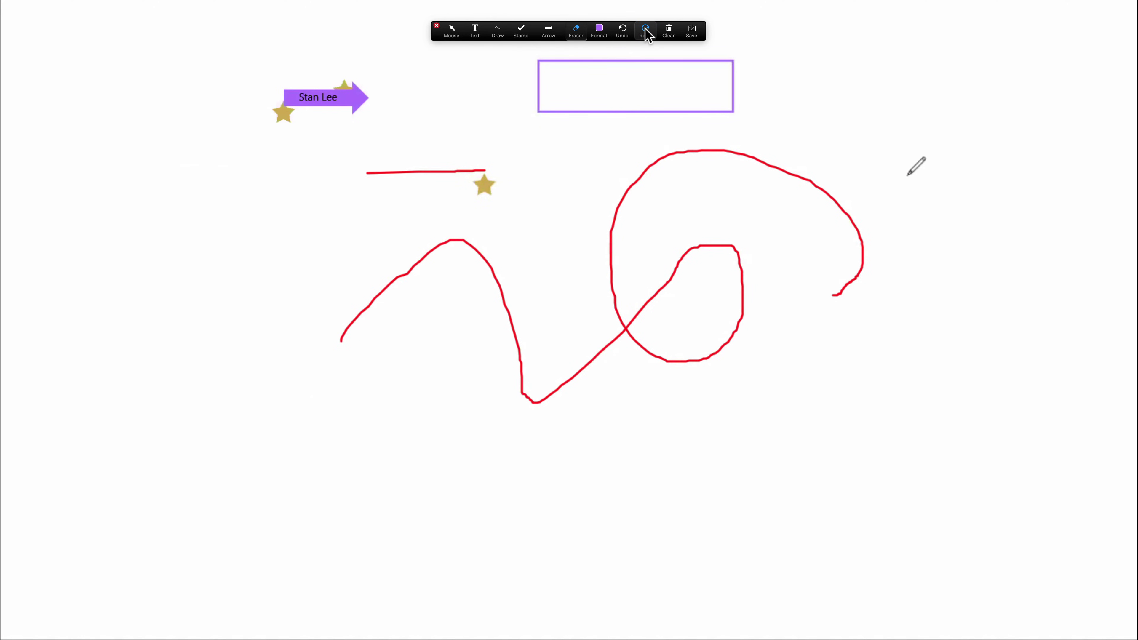
{"action": "left_click", "coordinate": [670, 32]}
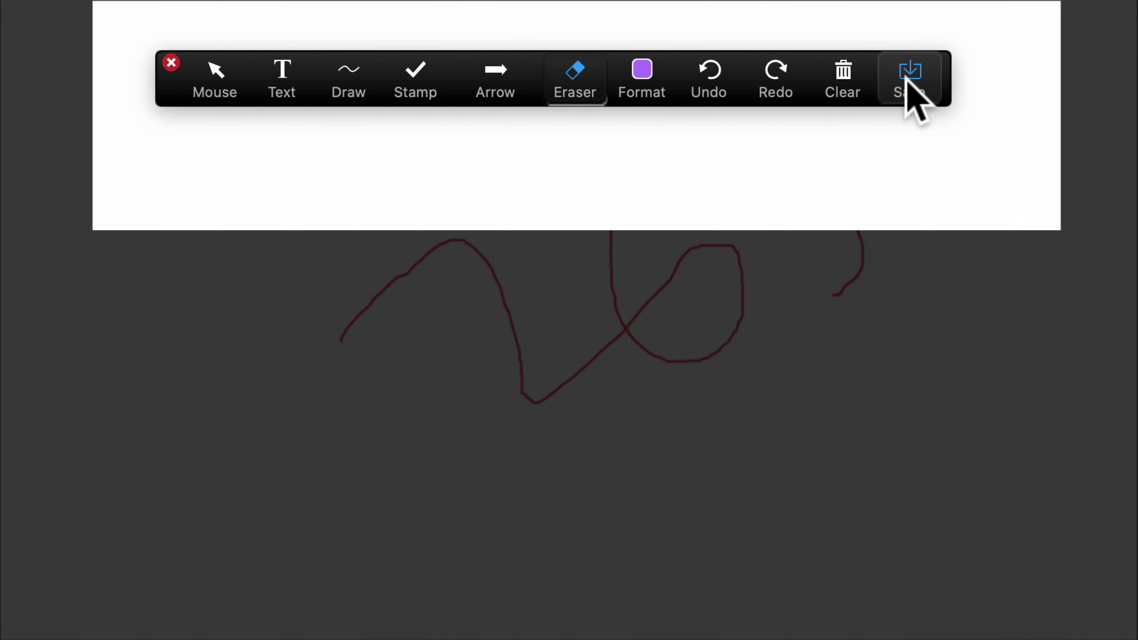
- Save the current whiteboard as a screenshot three times
{"action": "left_click", "coordinate": [906, 76]}
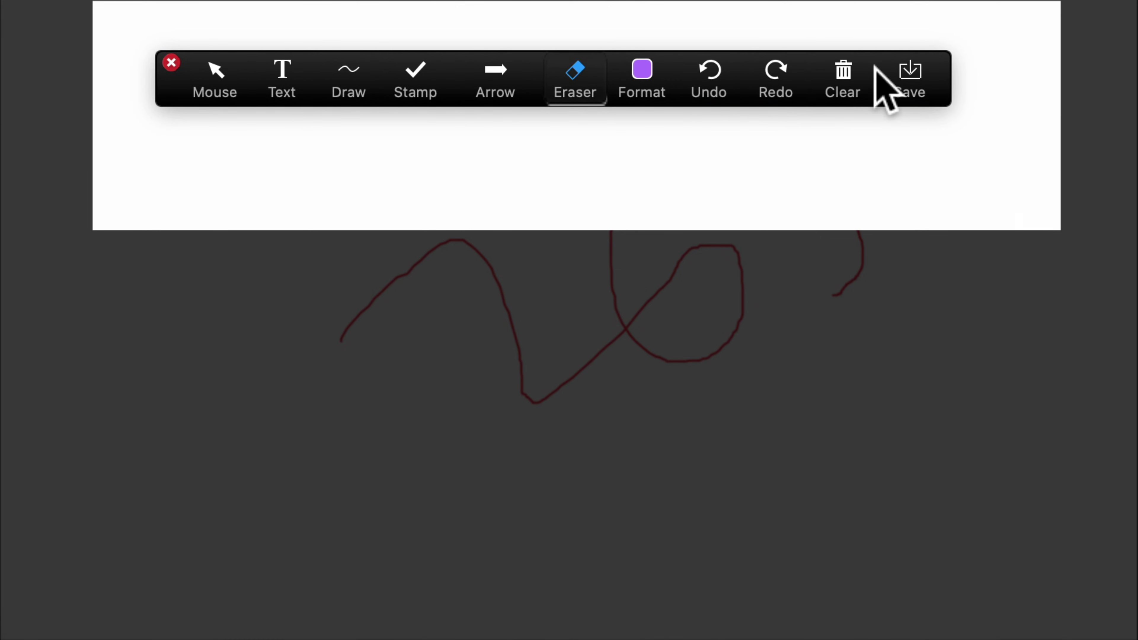
{"action": "left_click", "coordinate": [911, 74]}
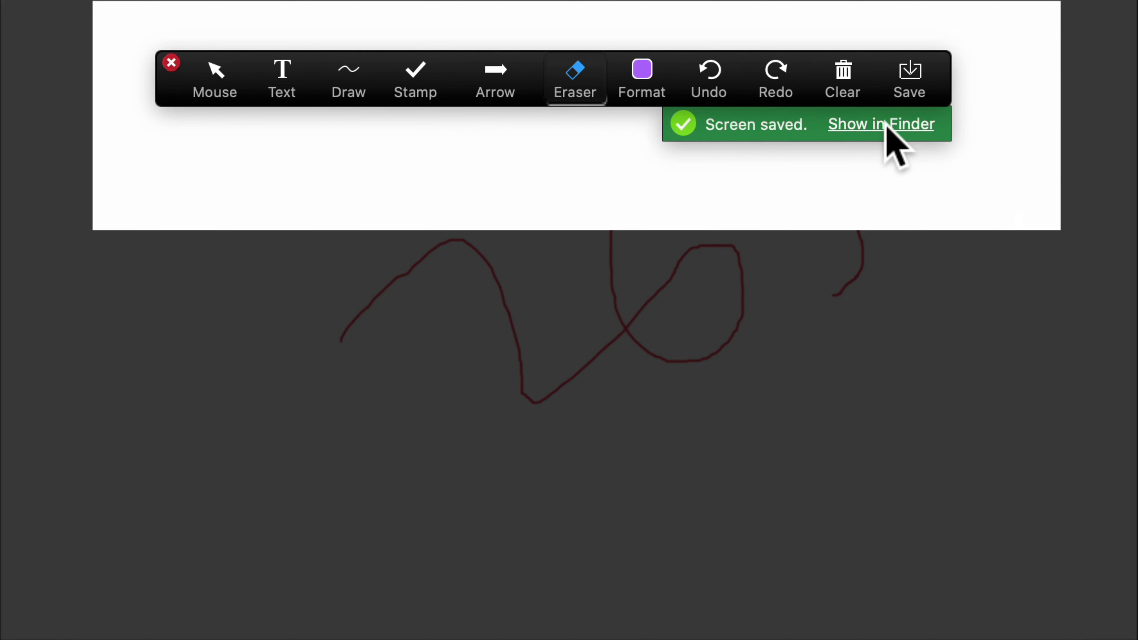
{"action": "left_click", "coordinate": [907, 80]}
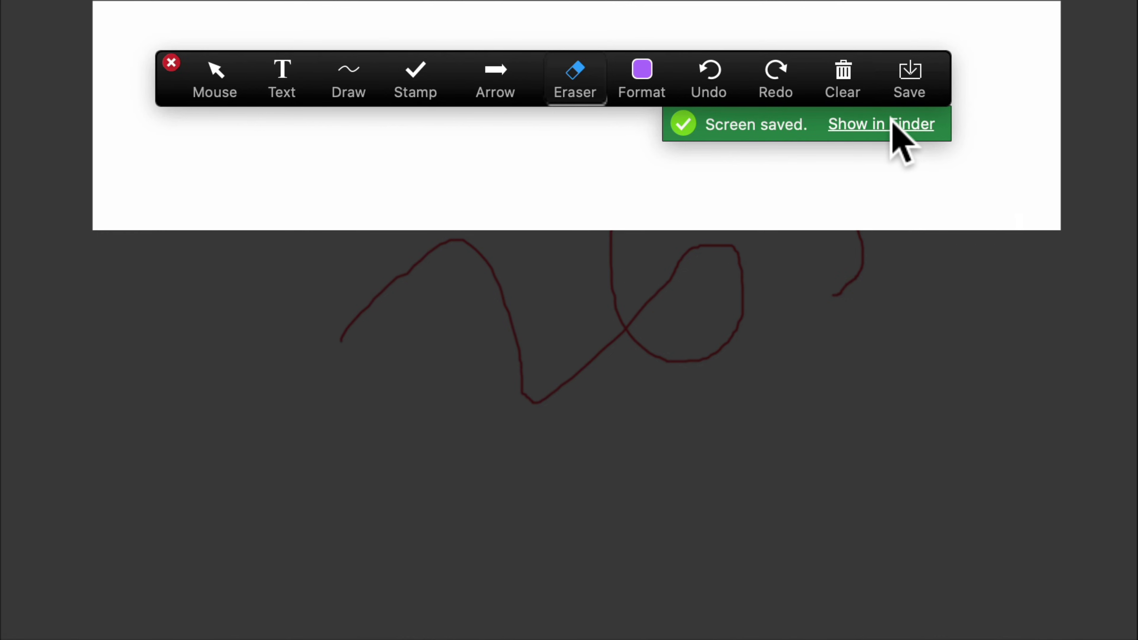
- Show the saved whiteboard files in Finder, view Screenshot[3].png from the newest meeting folder, and close the preview
{"action": "left_click", "coordinate": [885, 122]}
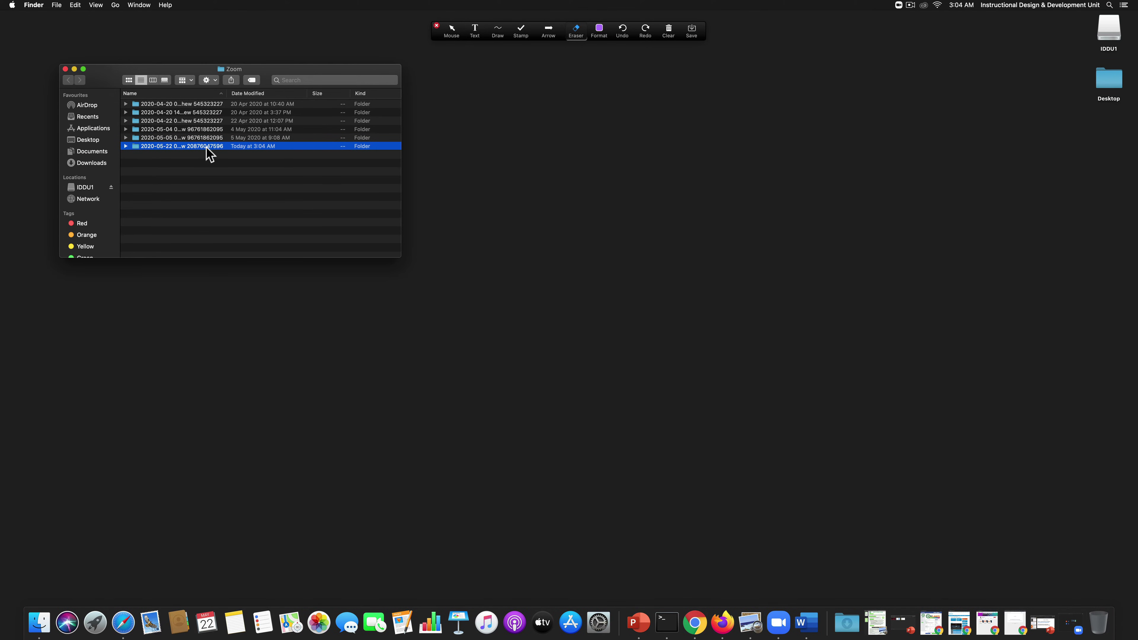
{"action": "double_click", "coordinate": [197, 146]}
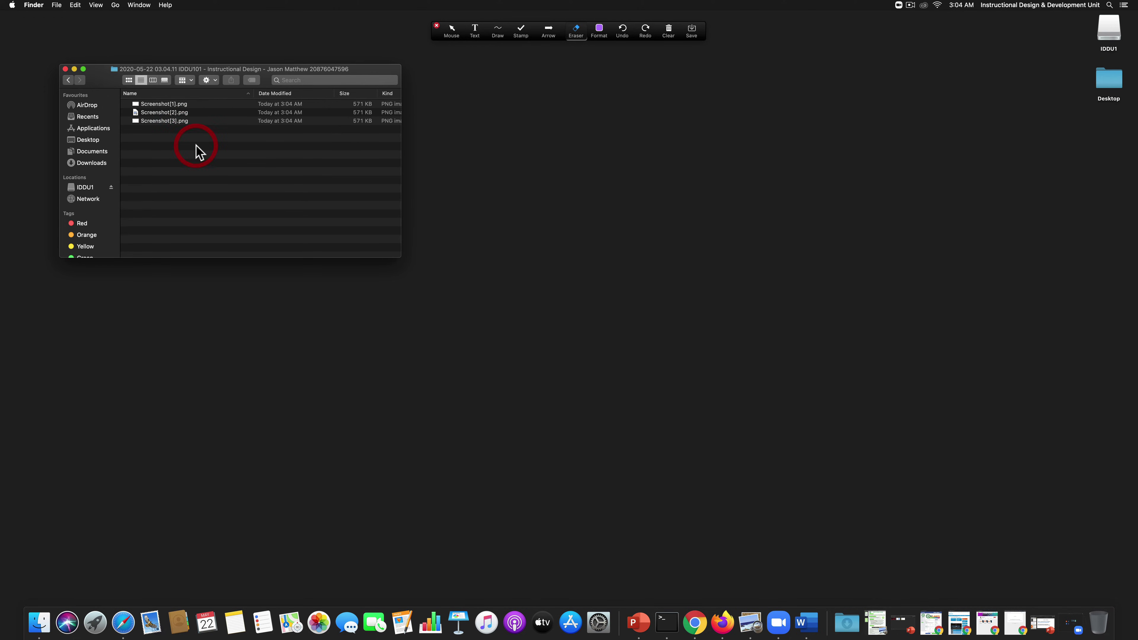
{"action": "double_click", "coordinate": [160, 121]}
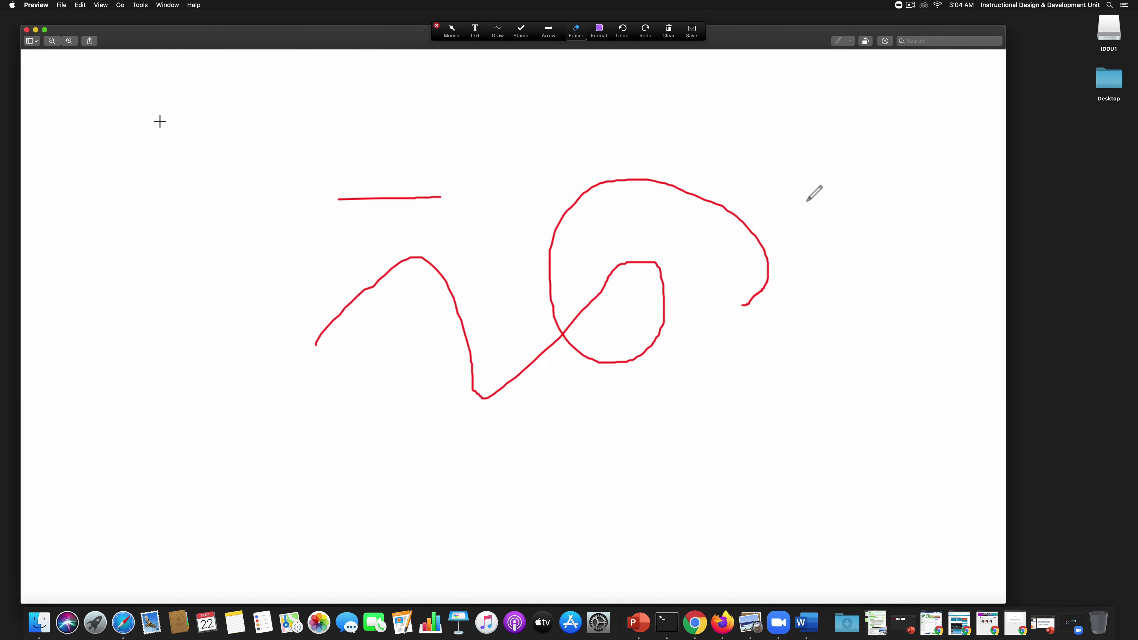
{"action": "left_click", "coordinate": [27, 29]}
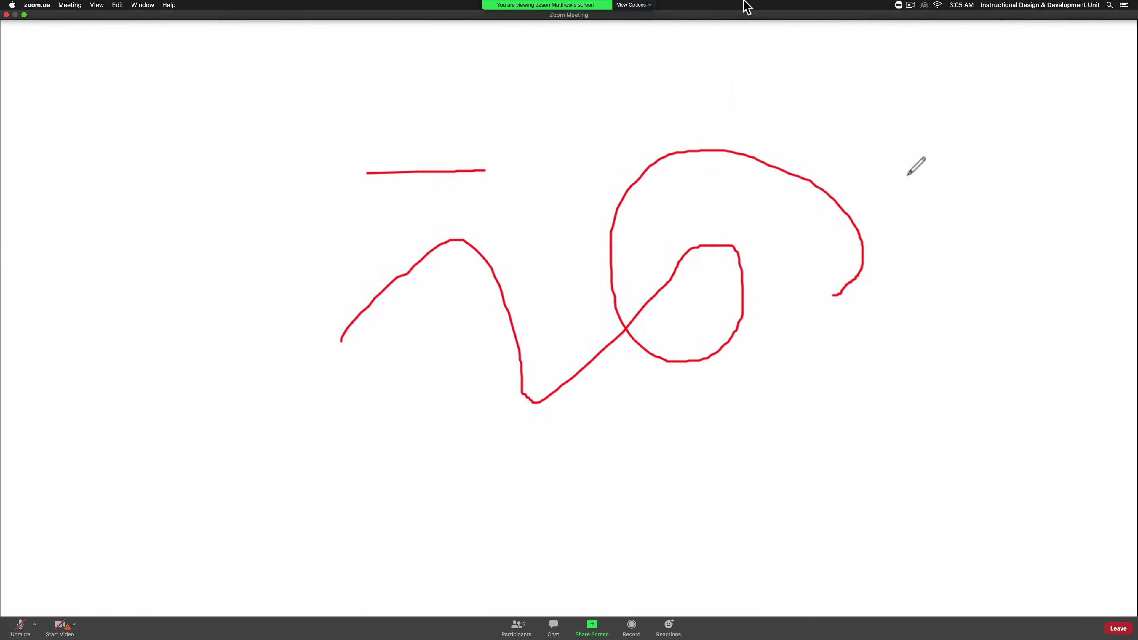
- Exit the full-screen view of the host's shared whiteboard
{"action": "left_click", "coordinate": [644, 10]}
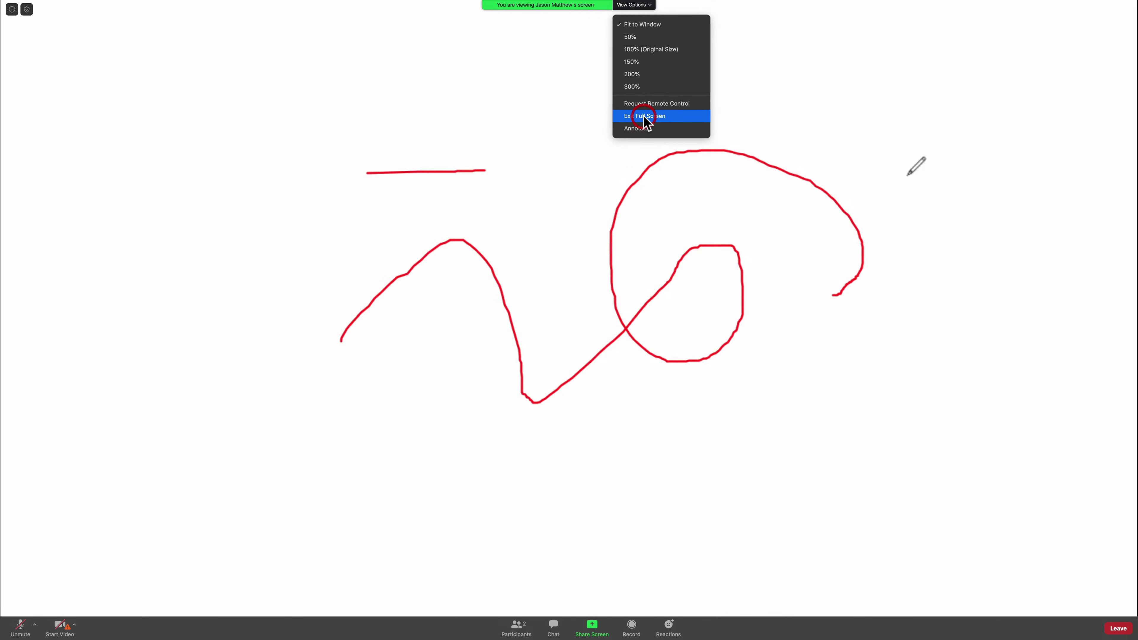
{"action": "left_click", "coordinate": [828, 422]}
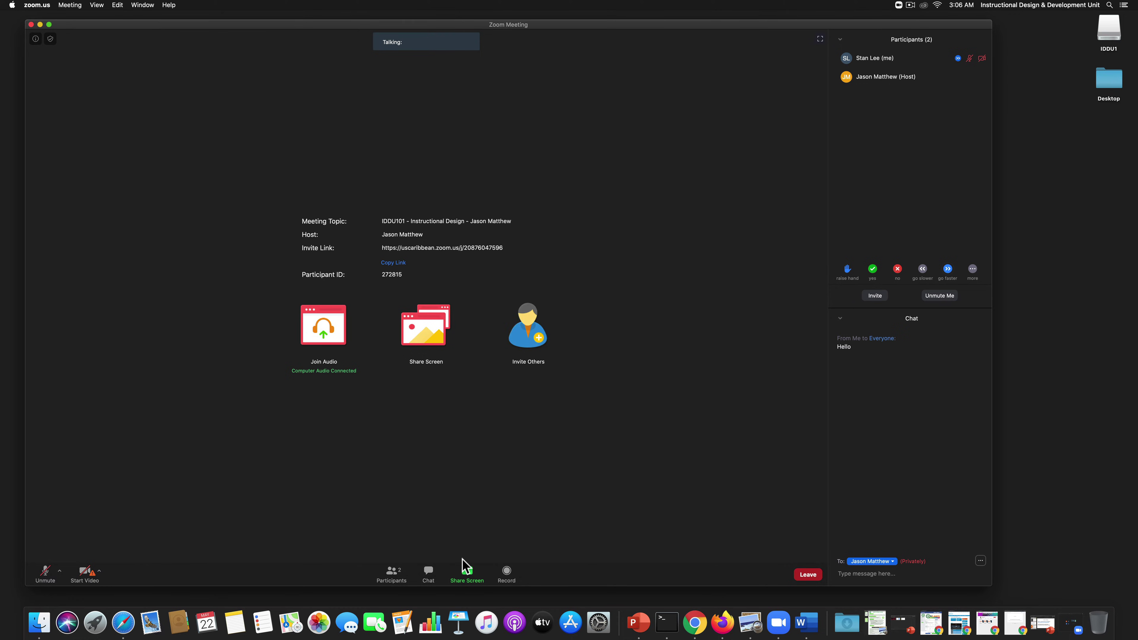
- Try to start screen sharing as an attendee, and dismiss the notice
{"action": "left_click", "coordinate": [467, 575]}
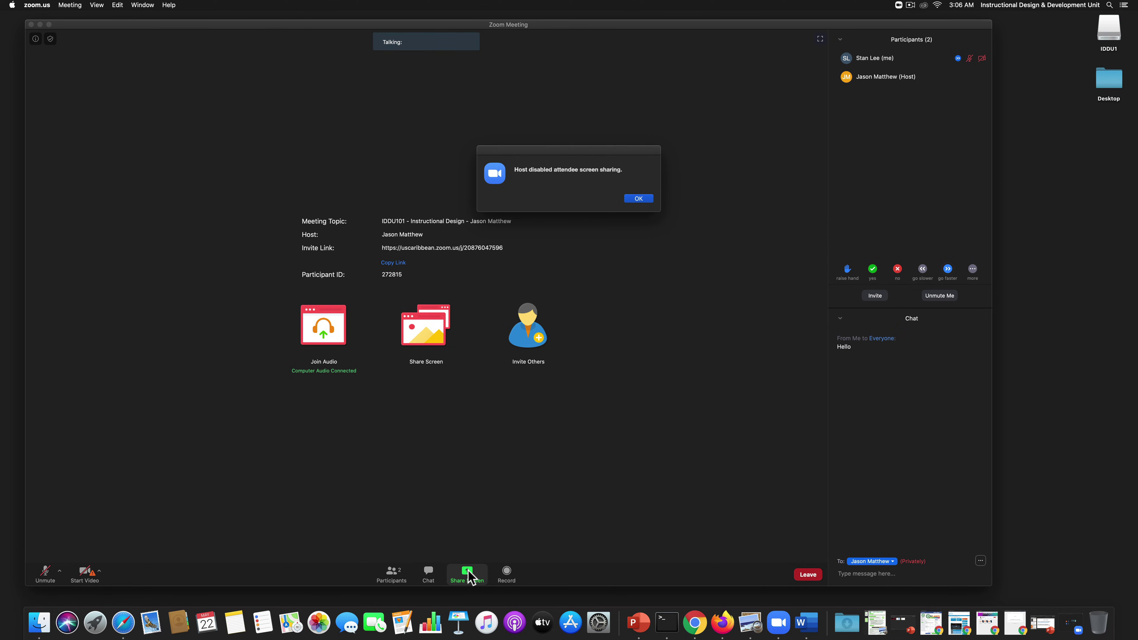
{"action": "key", "text": "Return"}
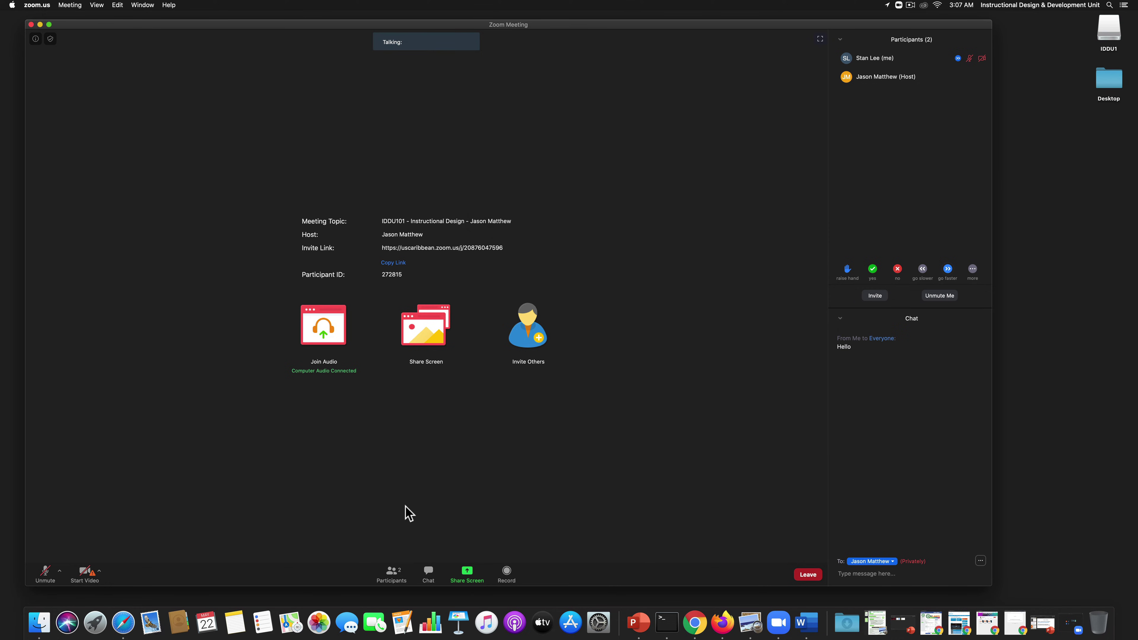
- Share a new Whiteboard with the meeting participants
{"action": "left_click", "coordinate": [468, 574]}
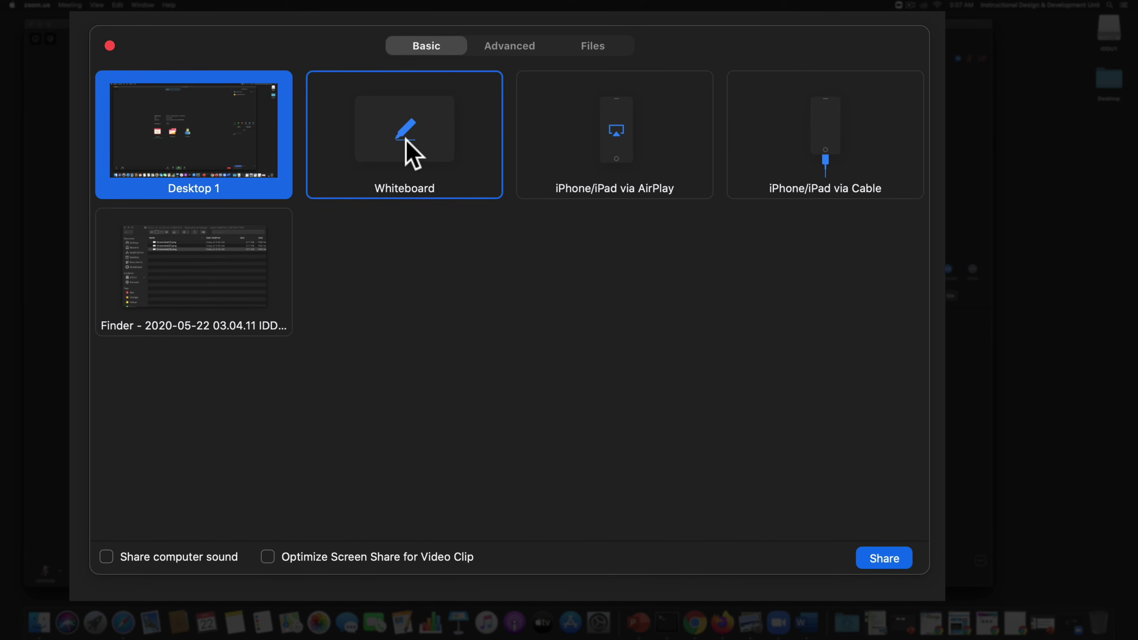
{"action": "left_click", "coordinate": [411, 155]}
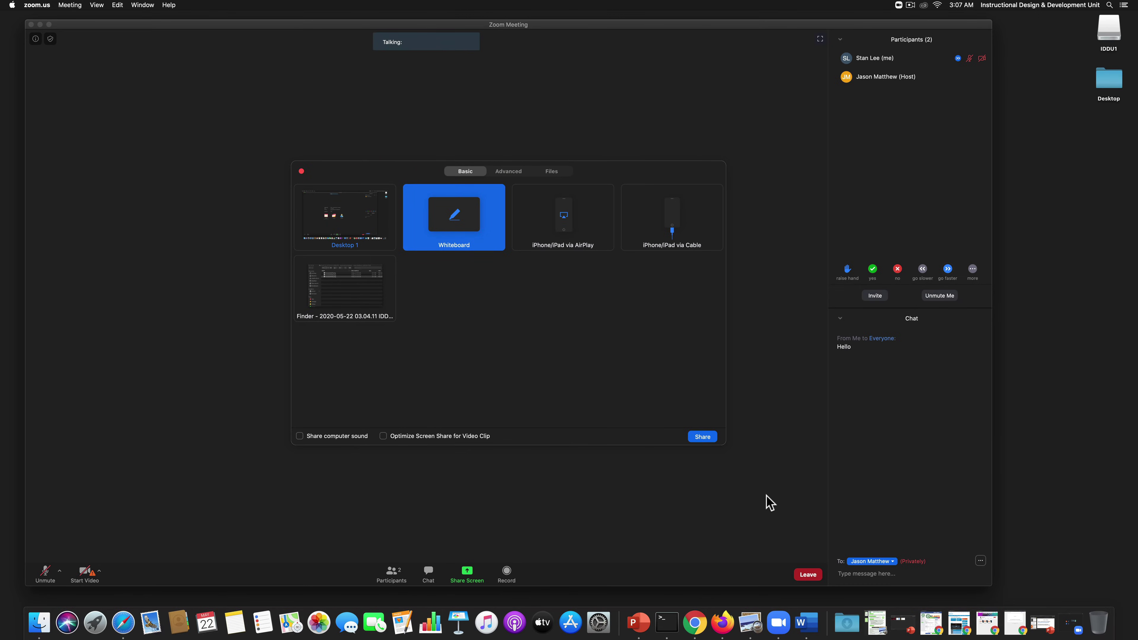
{"action": "left_click", "coordinate": [704, 437]}
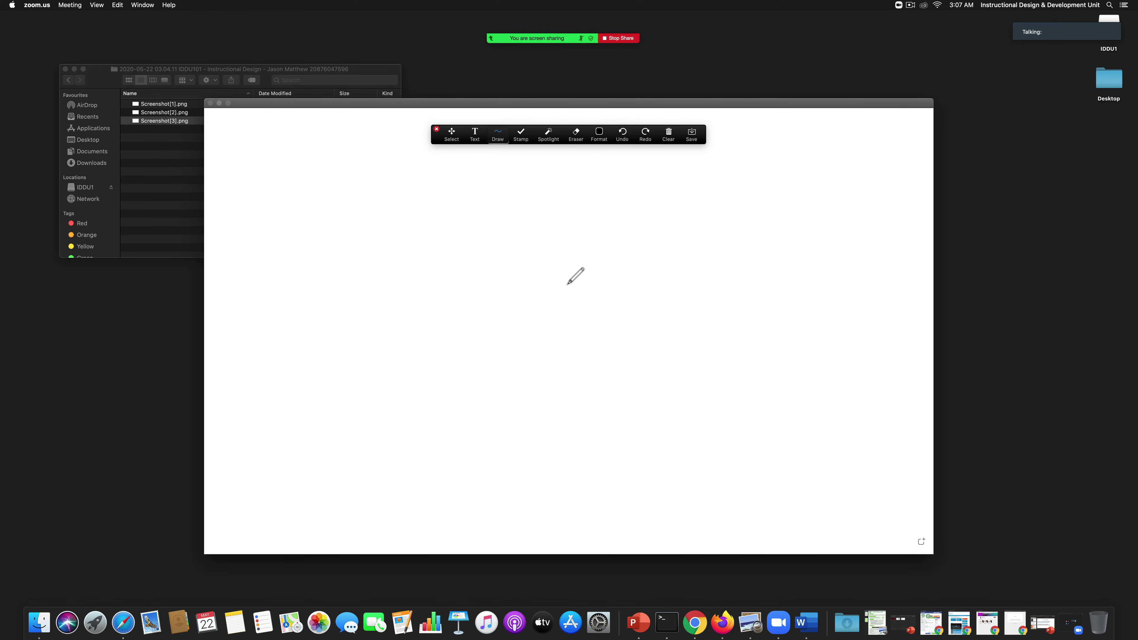
- Stop sharing the whiteboard with the meeting participants
{"action": "mouse_move", "coordinate": [599, 40]}
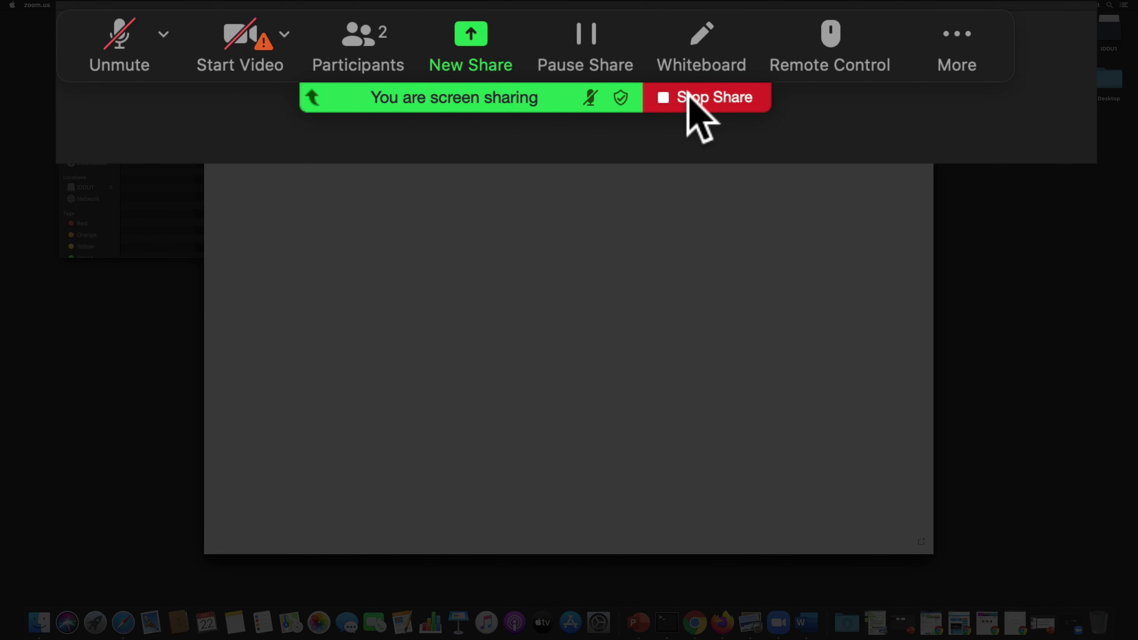
{"action": "left_click", "coordinate": [616, 44]}
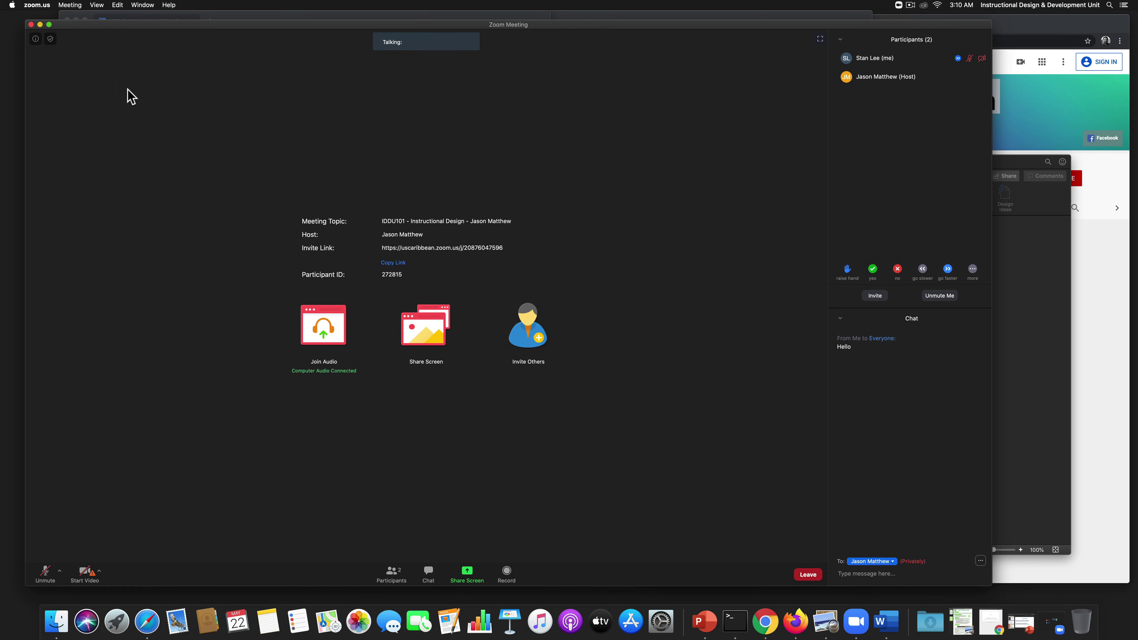
- Minimise the meeting window and move its floating video thumbnail clear of the USC ELearn Facebook page
{"action": "mouse_move", "coordinate": [49, 25]}
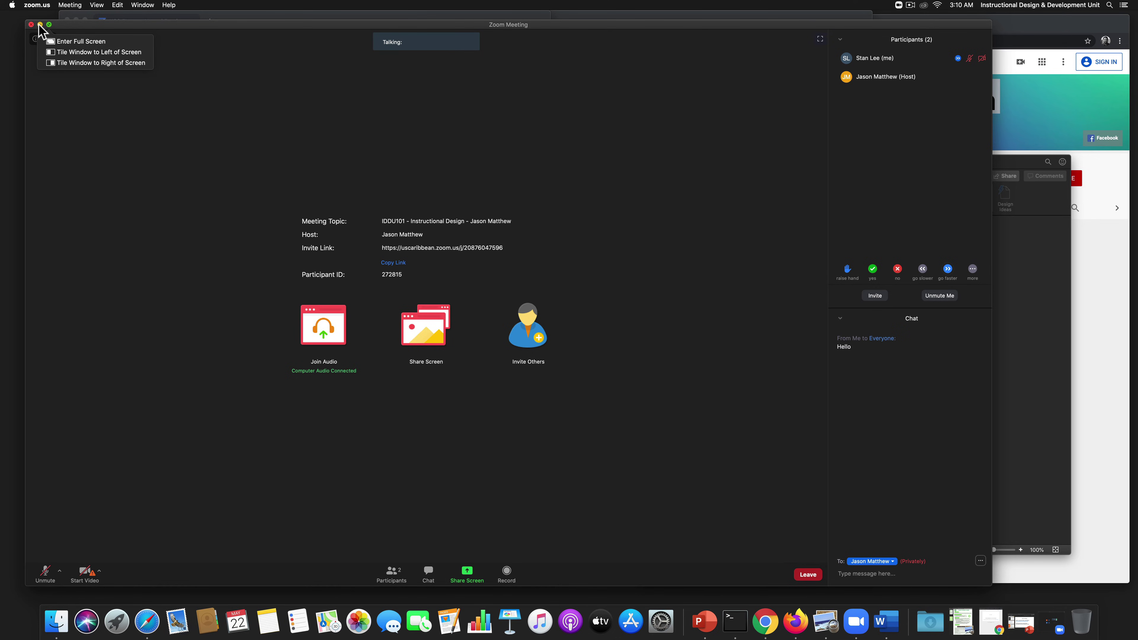
{"action": "left_click", "coordinate": [40, 25]}
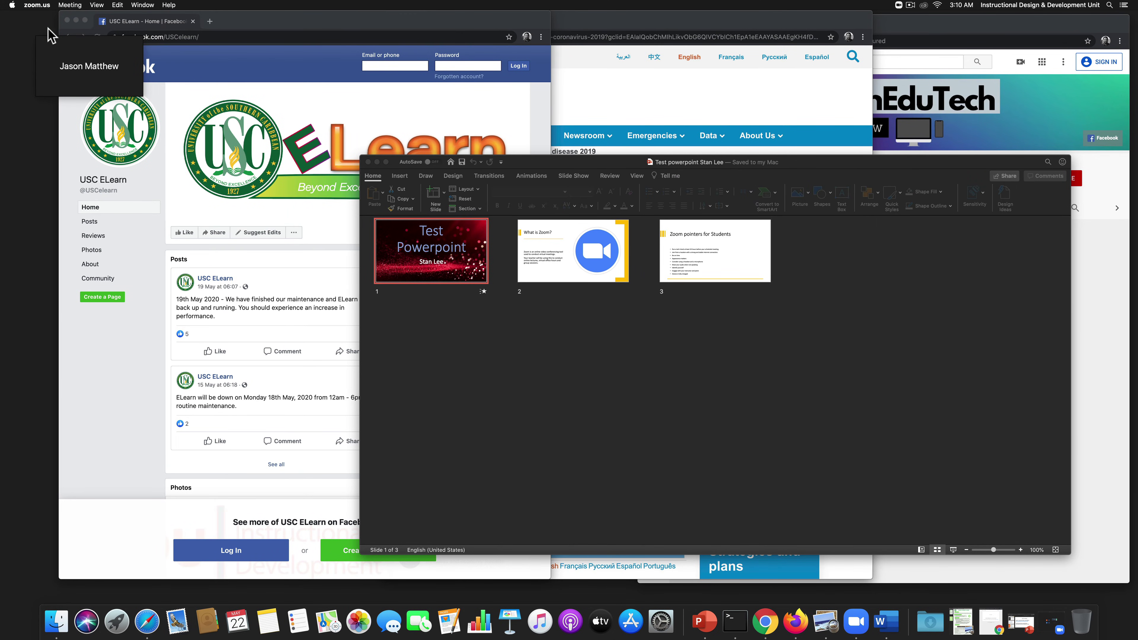
{"action": "mouse_move", "coordinate": [102, 44]}
{"action": "left_click", "coordinate": [266, 25]}
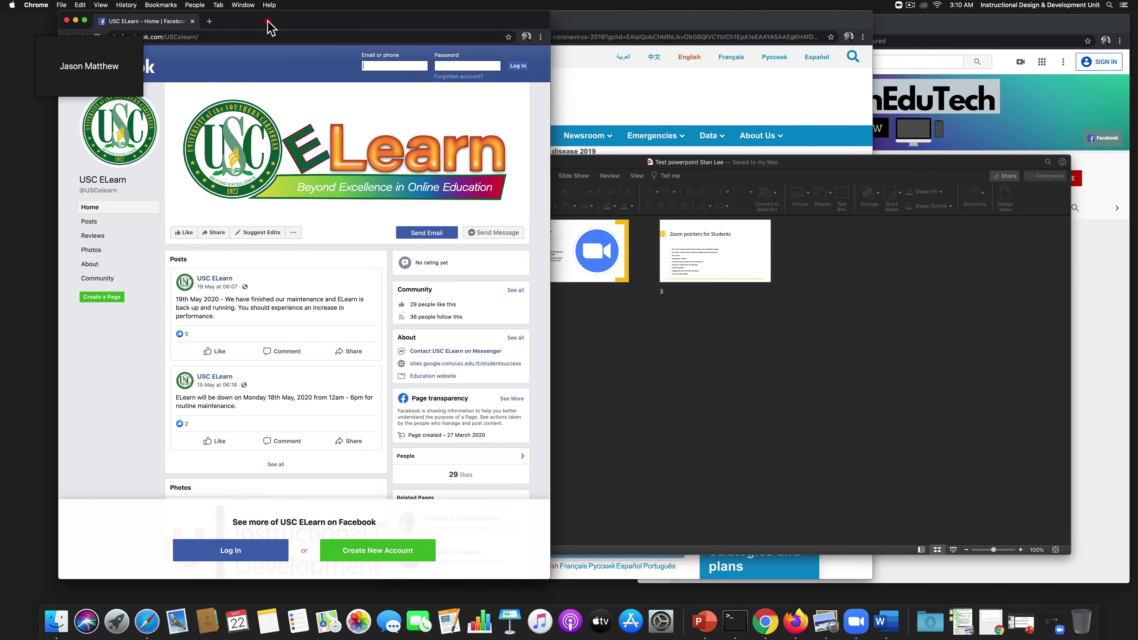
{"action": "left_click_drag", "start_coordinate": [125, 41], "coordinate": [44, 78]}
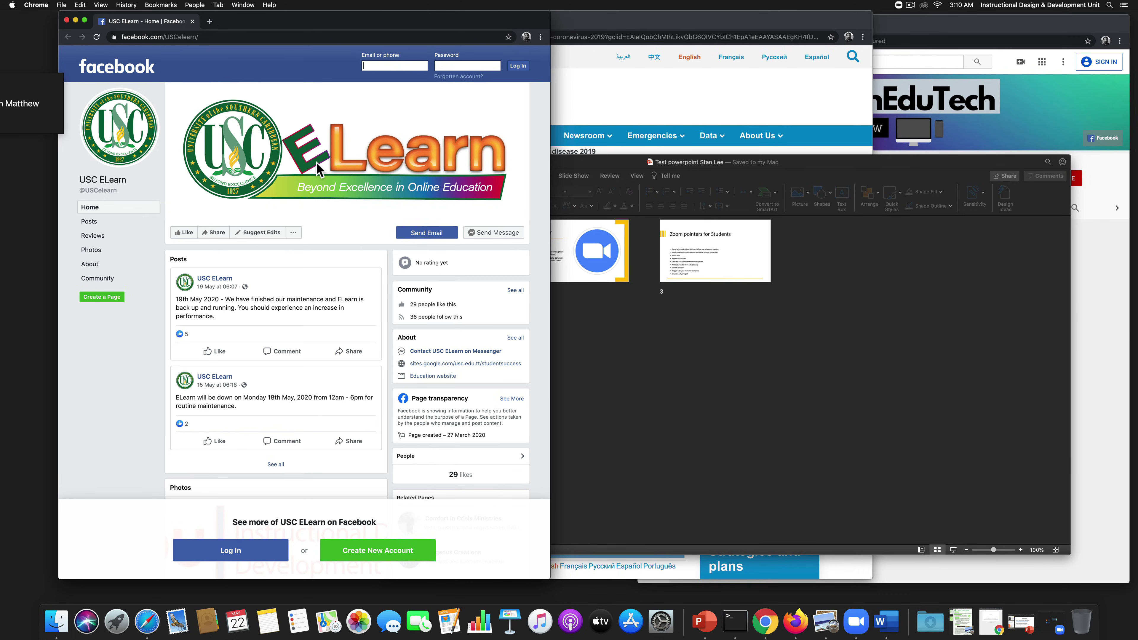
- Bring the PowerPoint, WHO coronavirus and WeCanEduTech YouTube windows forward in turn, and finish with PowerPoint in front
{"action": "left_click", "coordinate": [608, 162]}
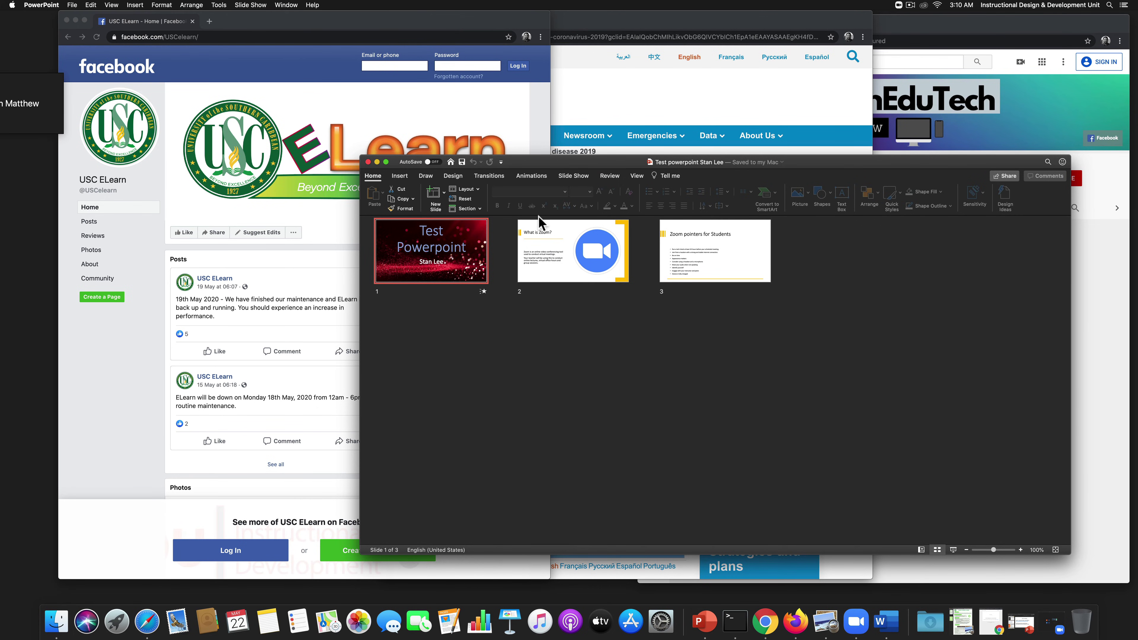
{"action": "left_click", "coordinate": [650, 114]}
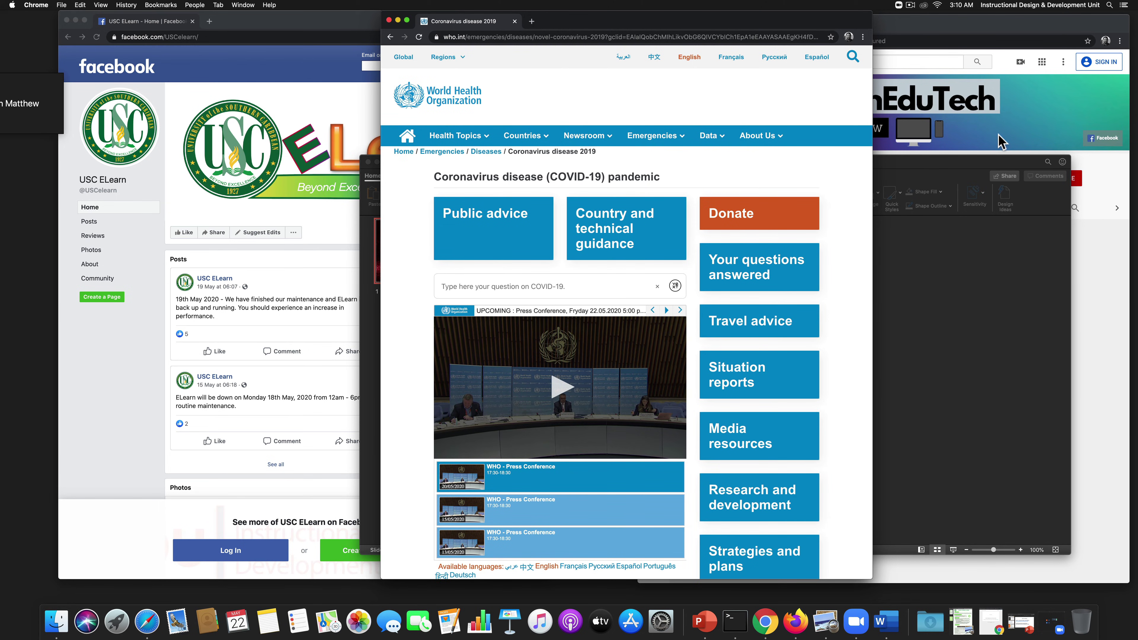
{"action": "left_click", "coordinate": [941, 119]}
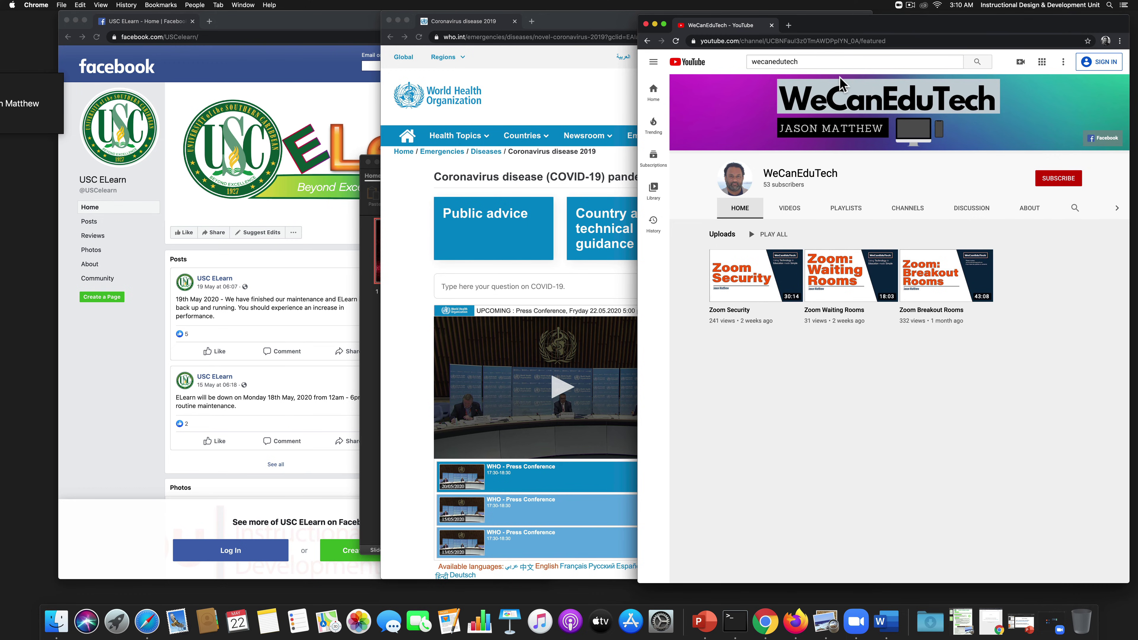
{"action": "left_click", "coordinate": [619, 64]}
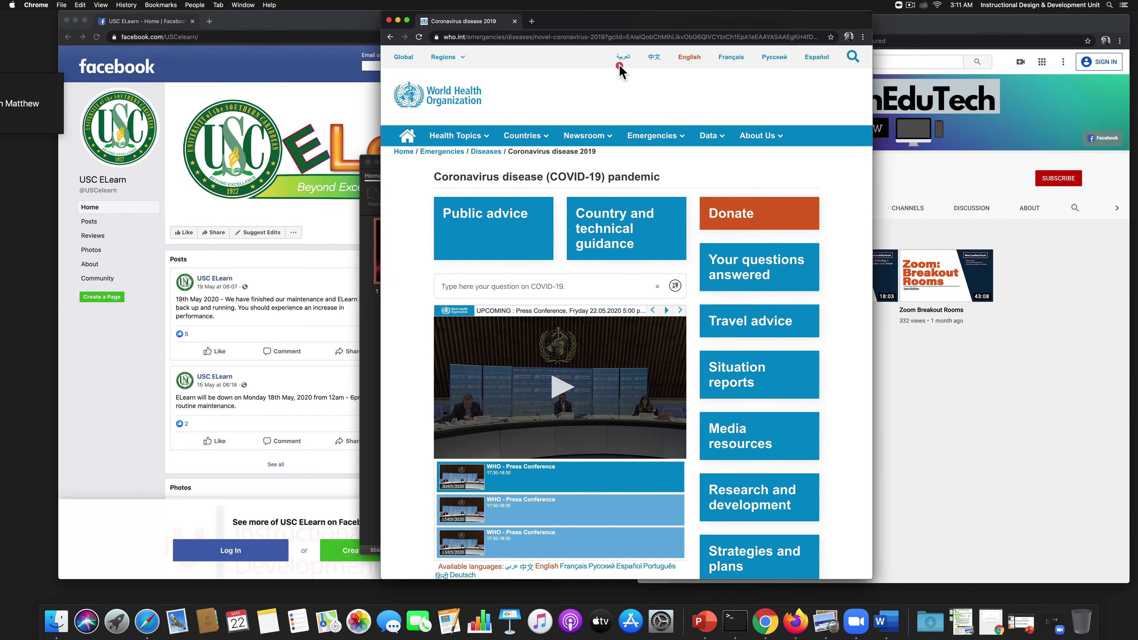
{"action": "left_click", "coordinate": [377, 312]}
{"action": "left_click", "coordinate": [377, 312]}
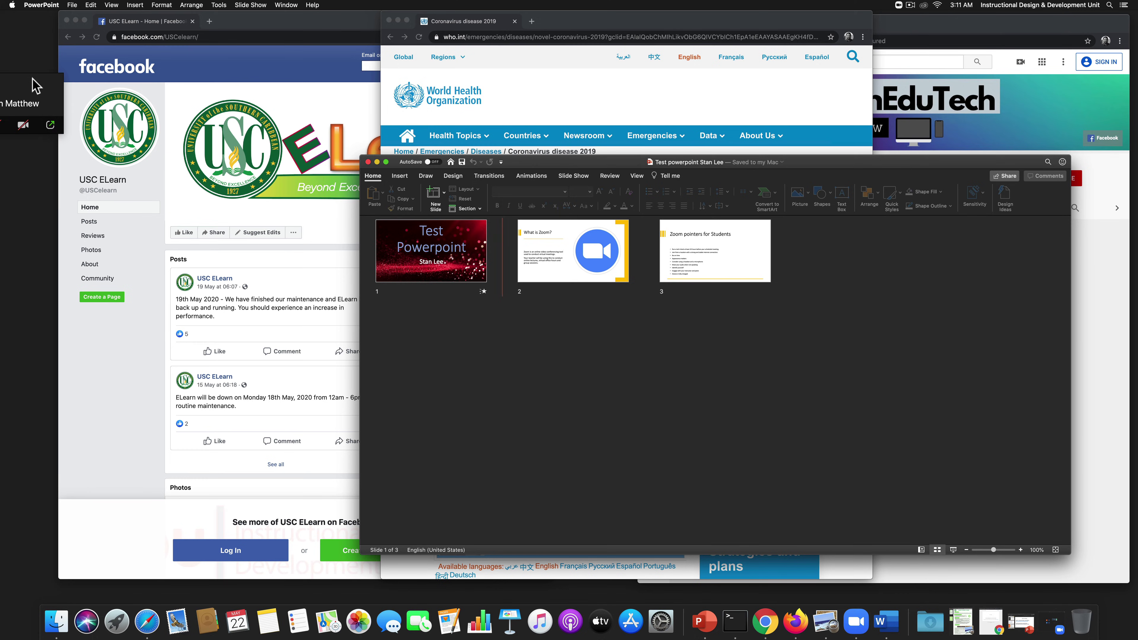
- Move the floating video thumbnail fully back onto the screen and restore the full meeting window
{"action": "left_click_drag", "start_coordinate": [36, 88], "coordinate": [271, 206]}
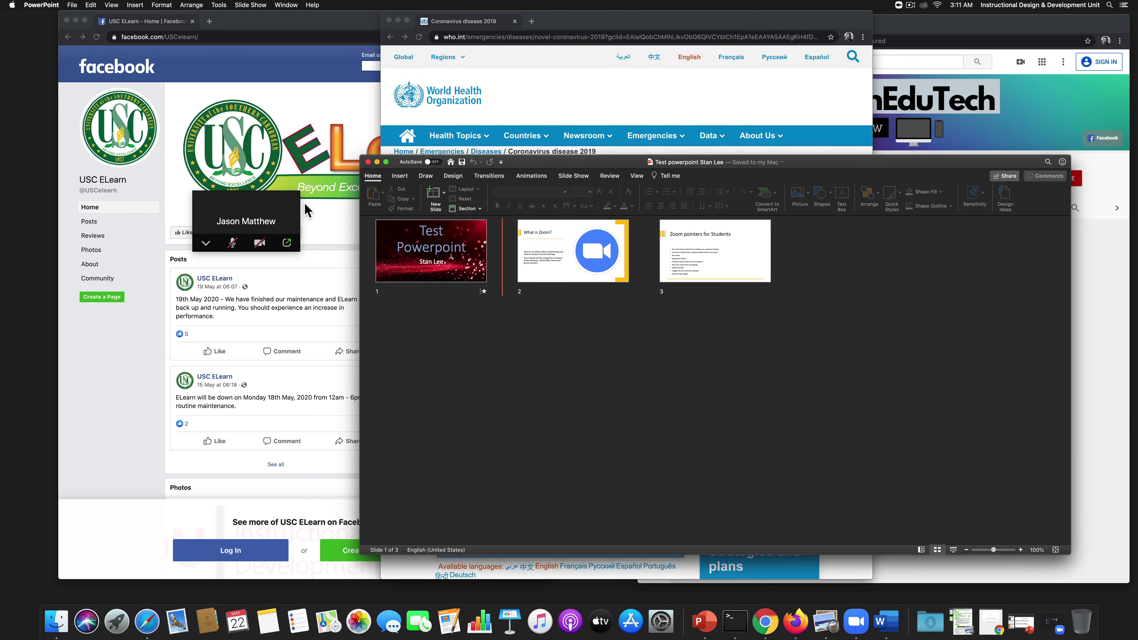
{"action": "left_click", "coordinate": [286, 243]}
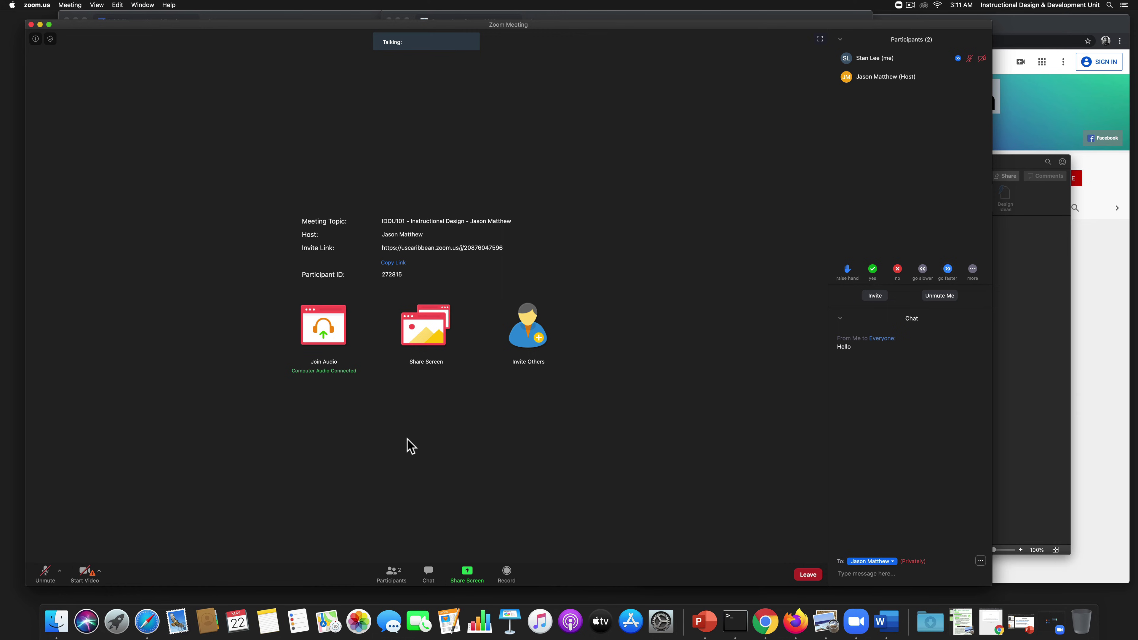
- Share only the Chrome window with the Coronavirus disease 2019 page, and stop that share
{"action": "left_click", "coordinate": [466, 570]}
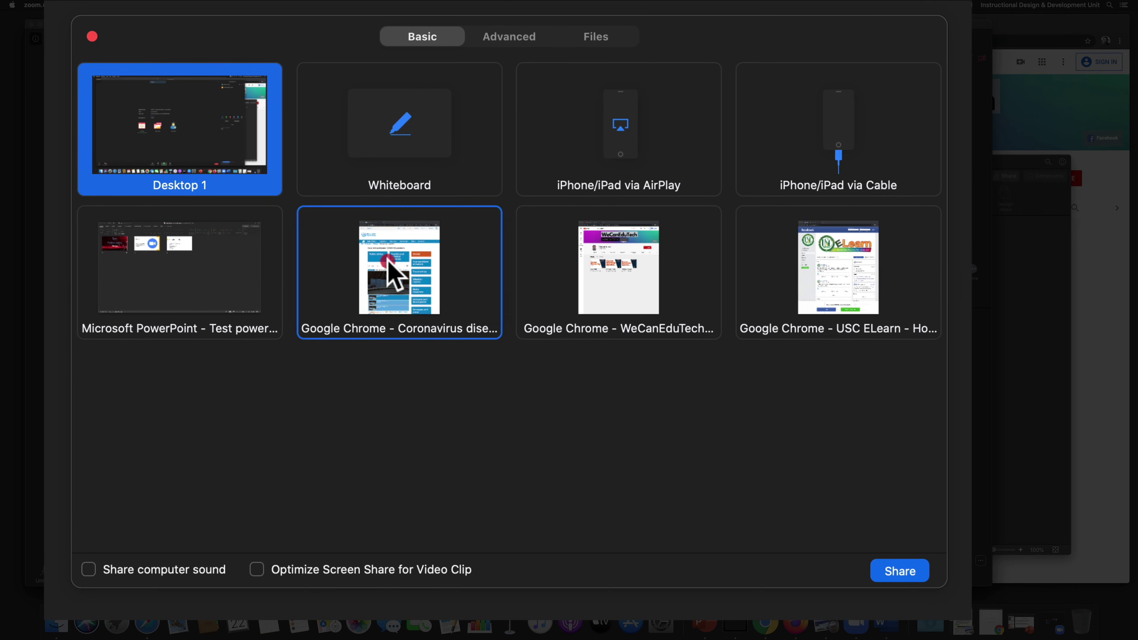
{"action": "left_click", "coordinate": [389, 274]}
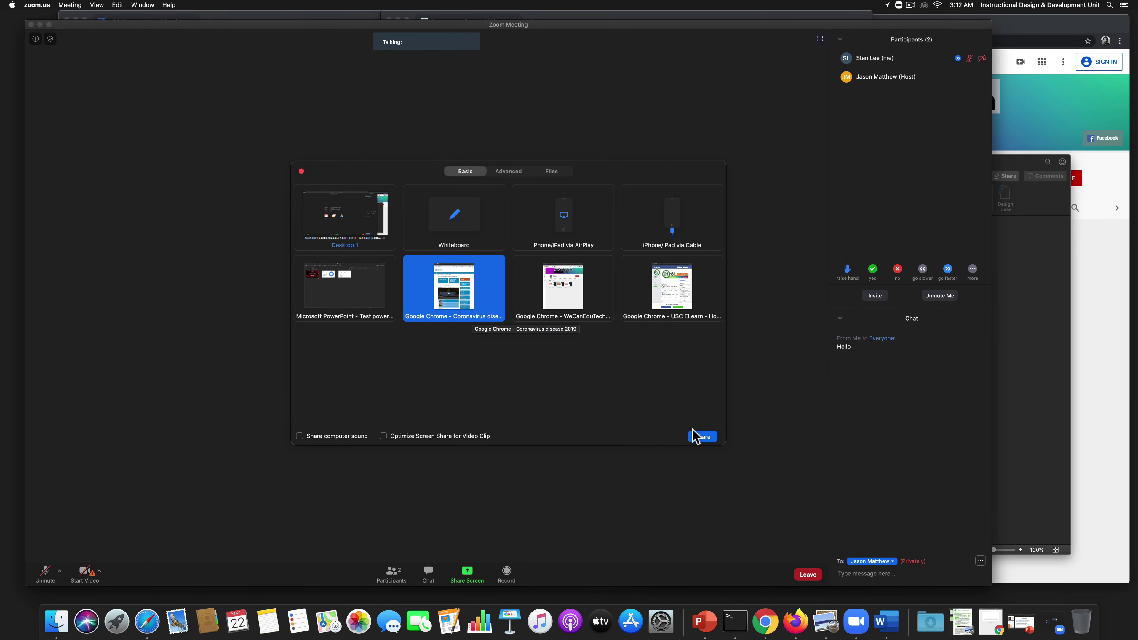
{"action": "left_click", "coordinate": [703, 438]}
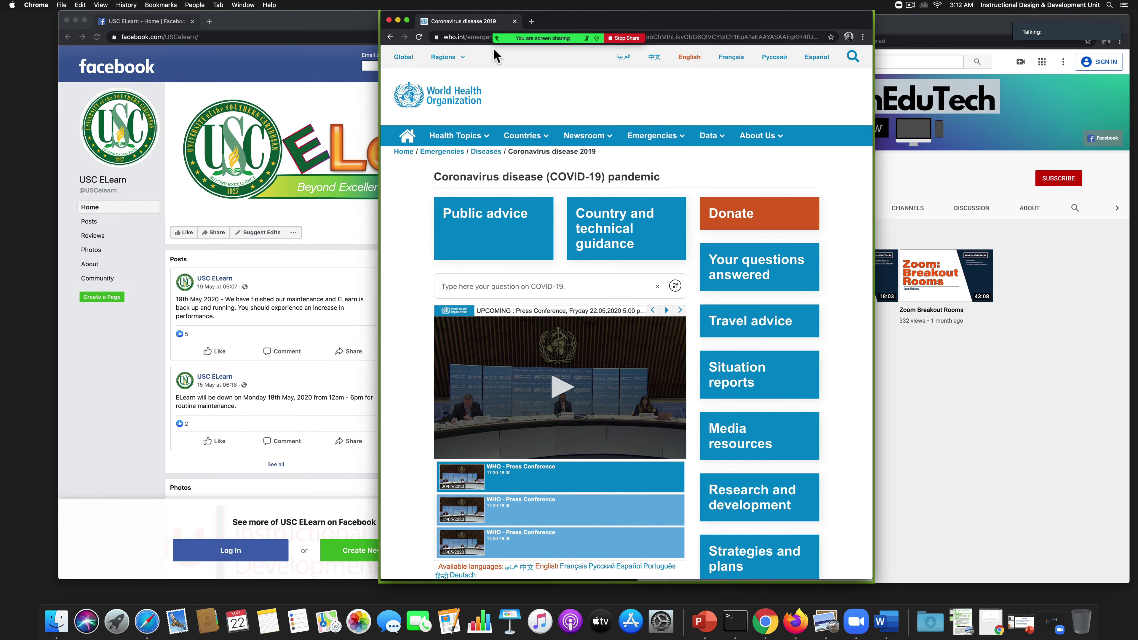
{"action": "left_click", "coordinate": [623, 39]}
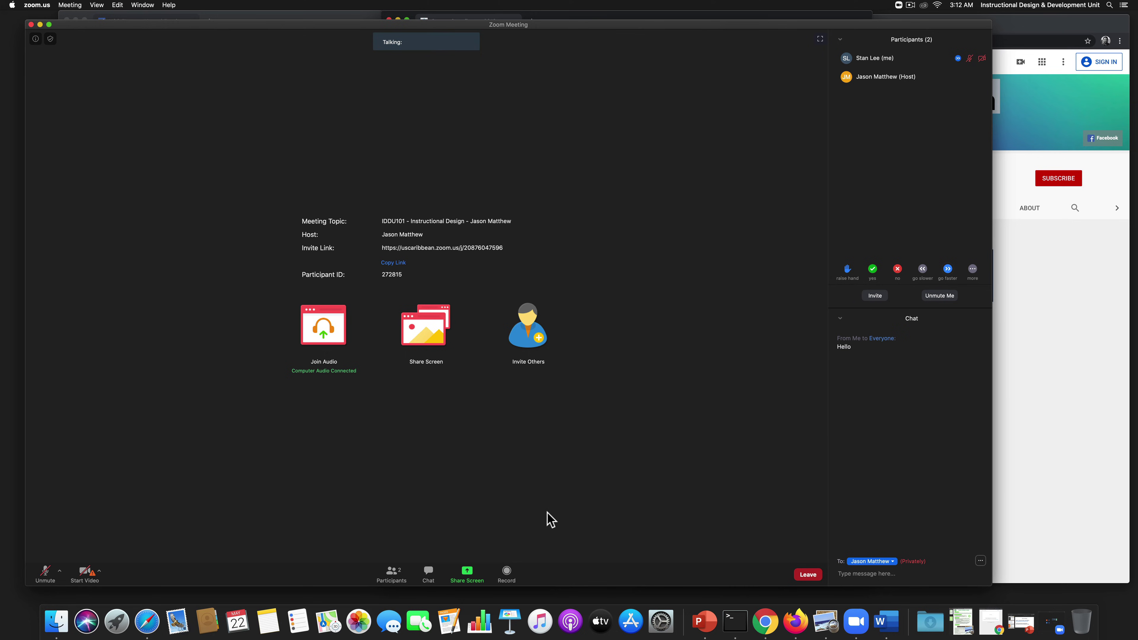
- Share the entire Desktop 1 screen with the meeting, and end the share
{"action": "left_click", "coordinate": [469, 574]}
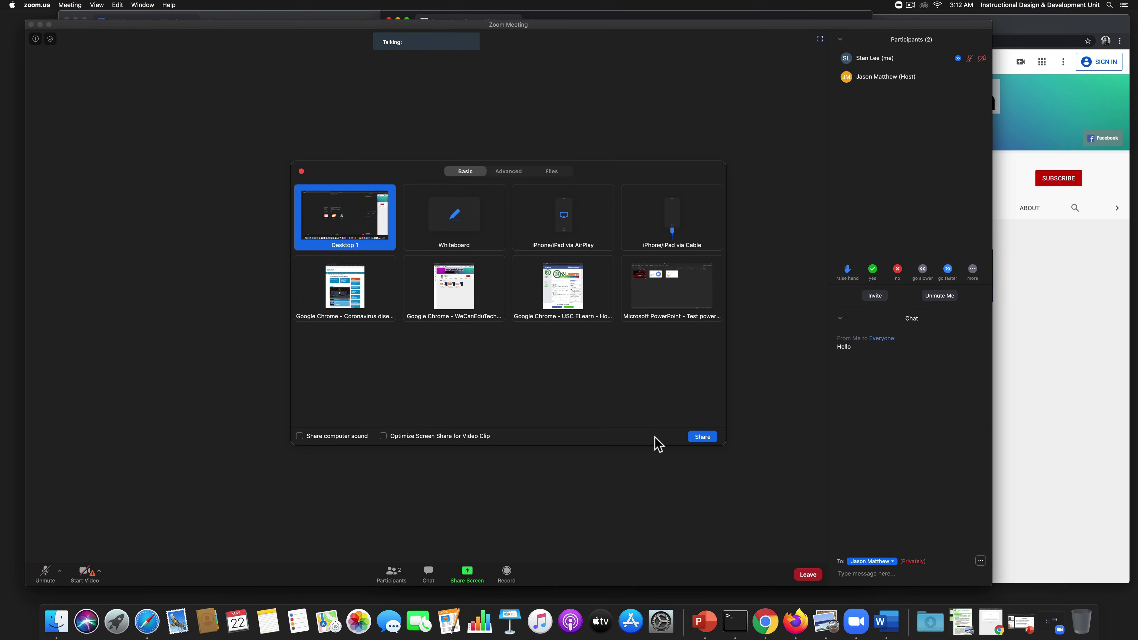
{"action": "left_click", "coordinate": [701, 439]}
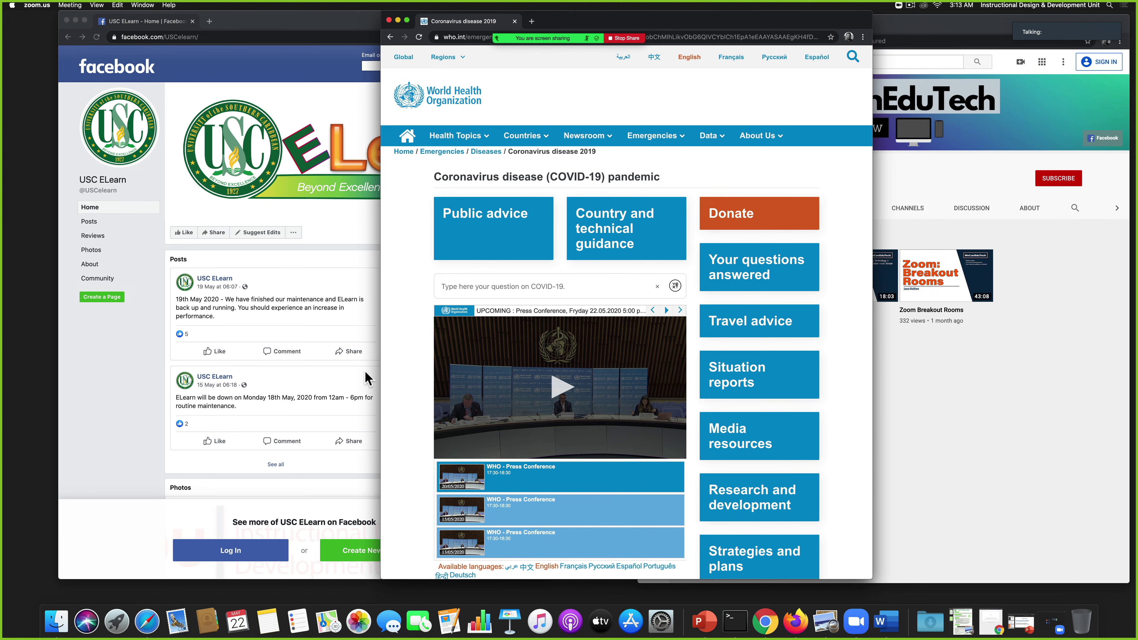
{"action": "left_click", "coordinate": [624, 38]}
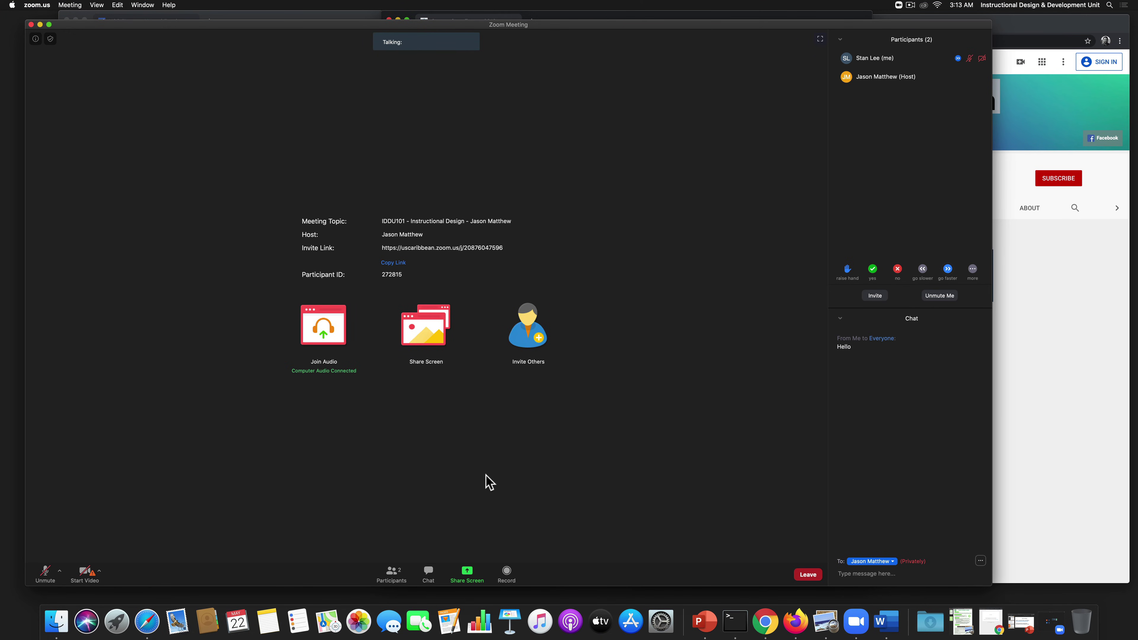
{"action": "left_click", "coordinate": [467, 575]}
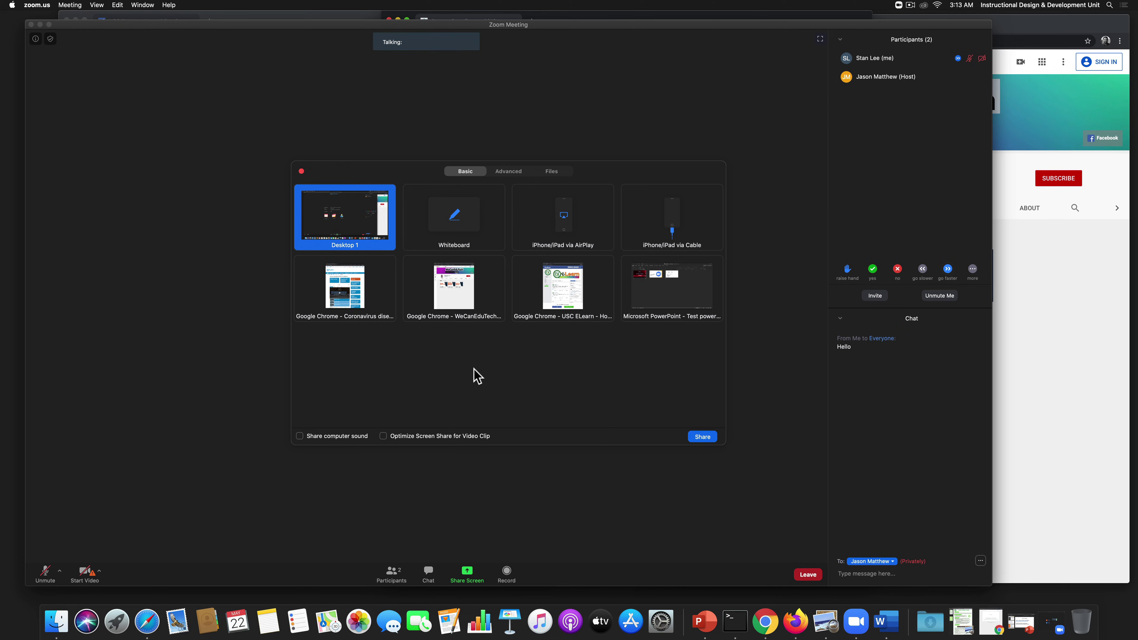
{"action": "left_click", "coordinate": [665, 300]}
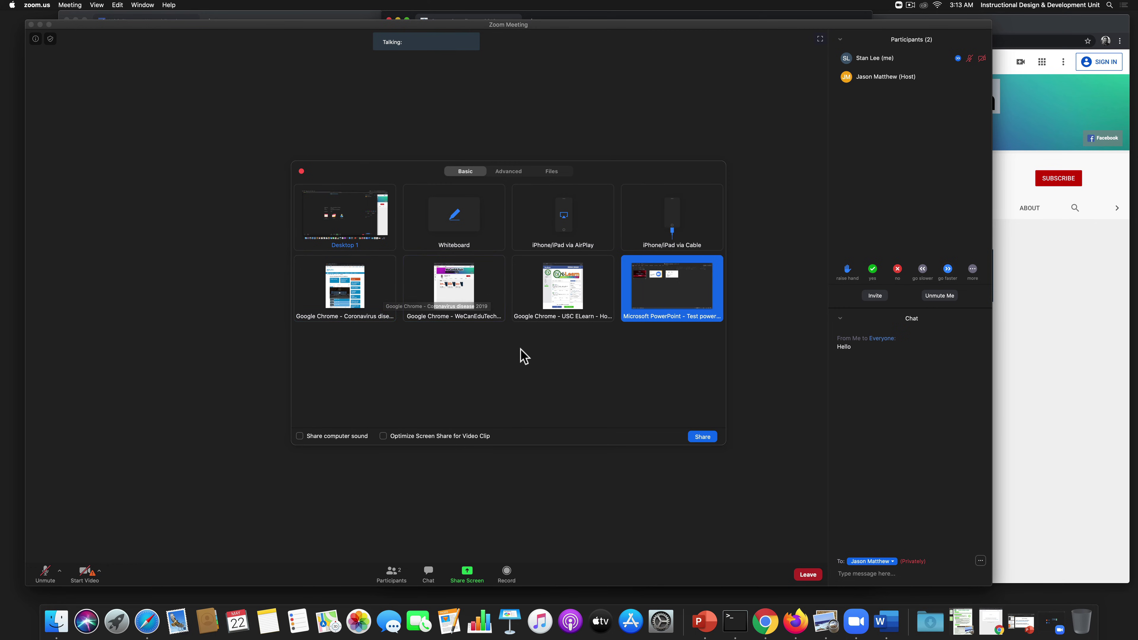
{"action": "left_click", "coordinate": [301, 171]}
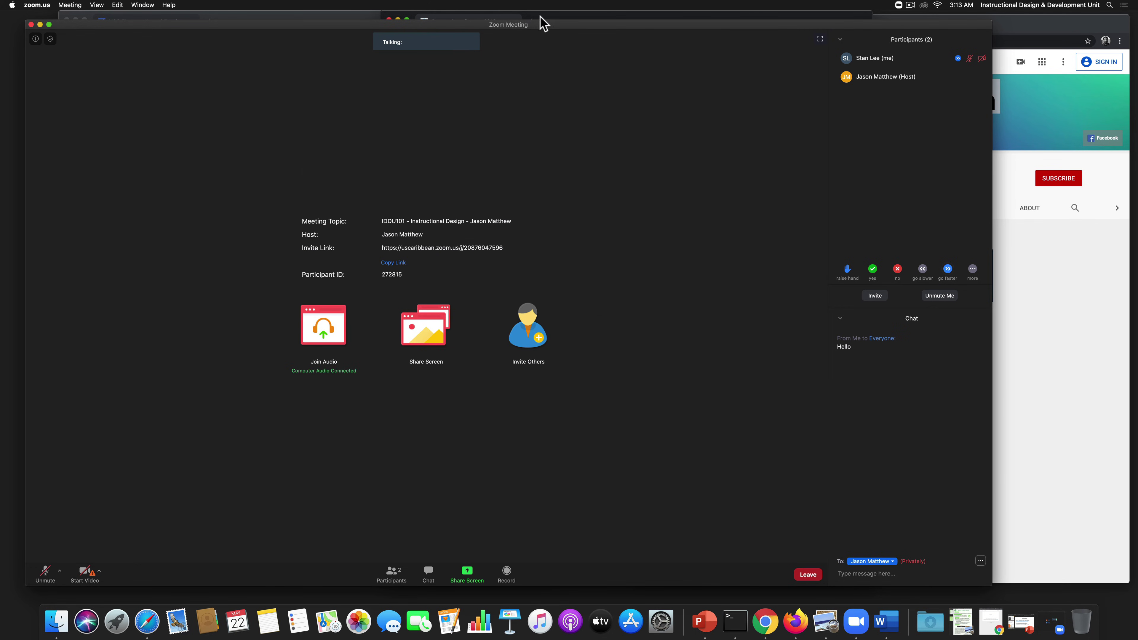
- Minimise the meeting window, and close the USC ELearn Facebook, WHO coronavirus and WeCanEduTech YouTube browser windows
{"action": "left_click", "coordinate": [40, 25]}
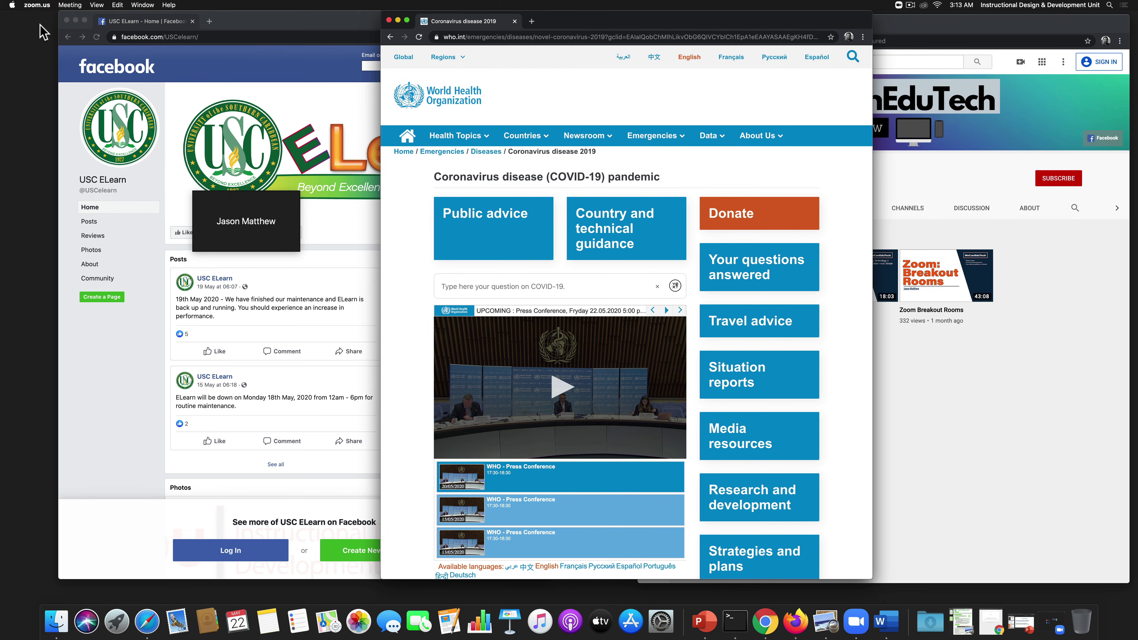
{"action": "left_click", "coordinate": [226, 23]}
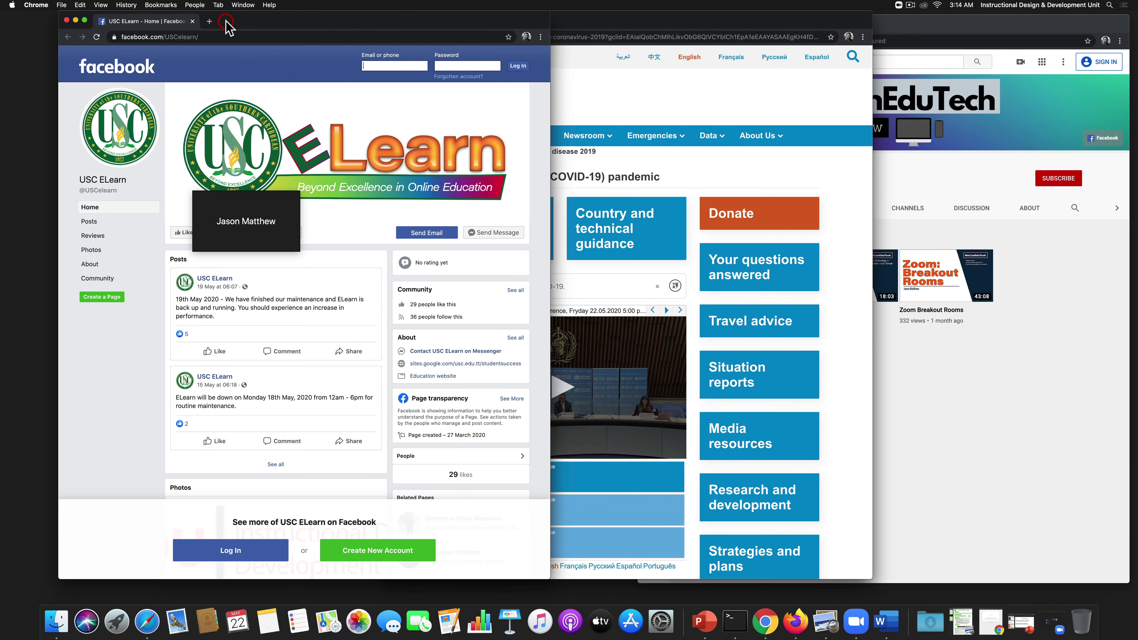
{"action": "left_click", "coordinate": [65, 21]}
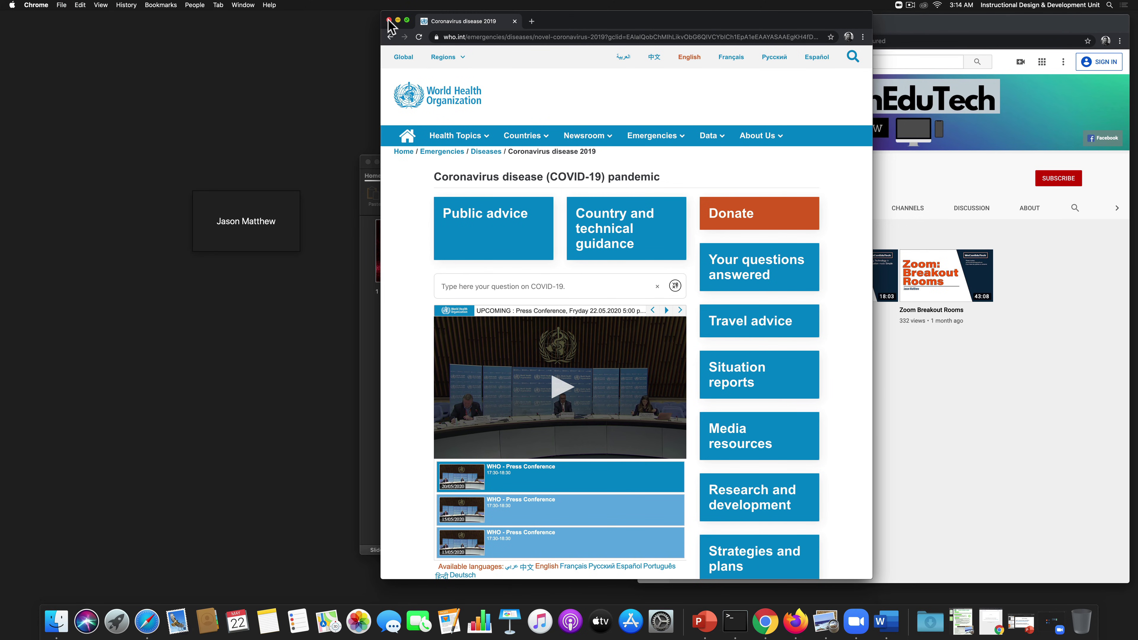
{"action": "left_click", "coordinate": [388, 21]}
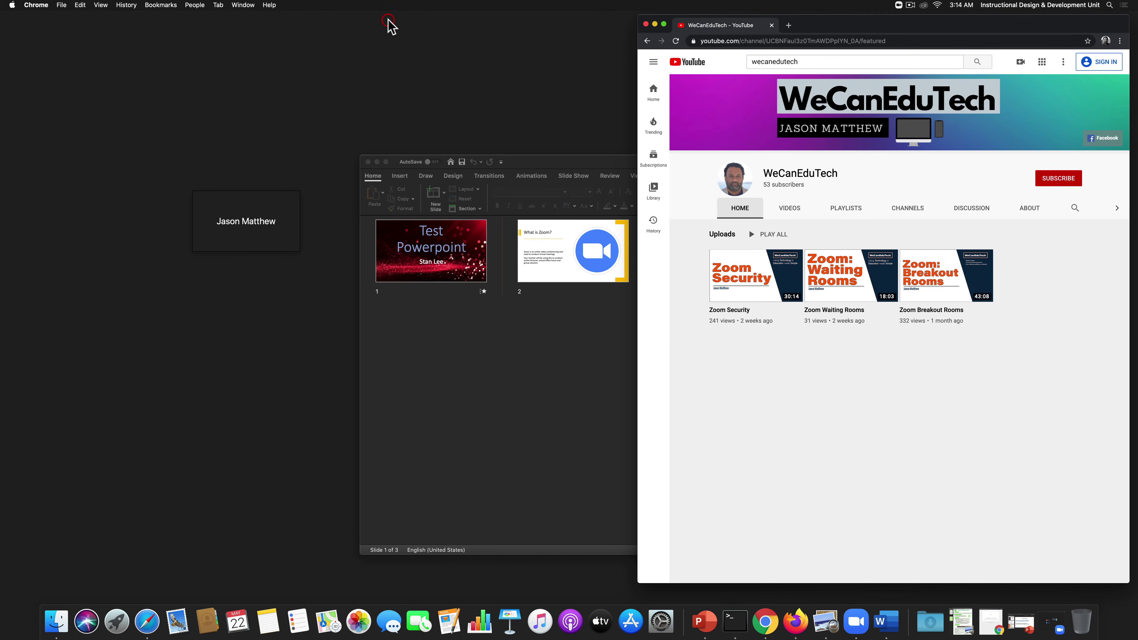
{"action": "left_click_drag", "start_coordinate": [821, 26], "coordinate": [573, 32]}
{"action": "left_click", "coordinate": [398, 29]}
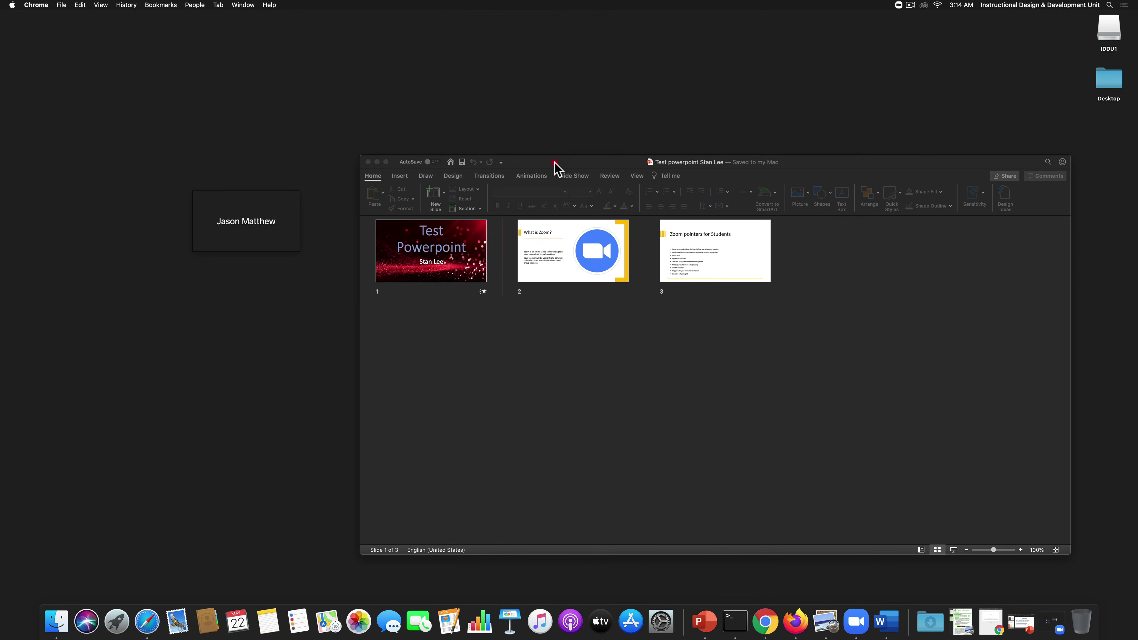
- Move the PowerPoint window slightly up and to the left, and restore the full meeting window
{"action": "left_click_drag", "start_coordinate": [555, 163], "coordinate": [540, 143]}
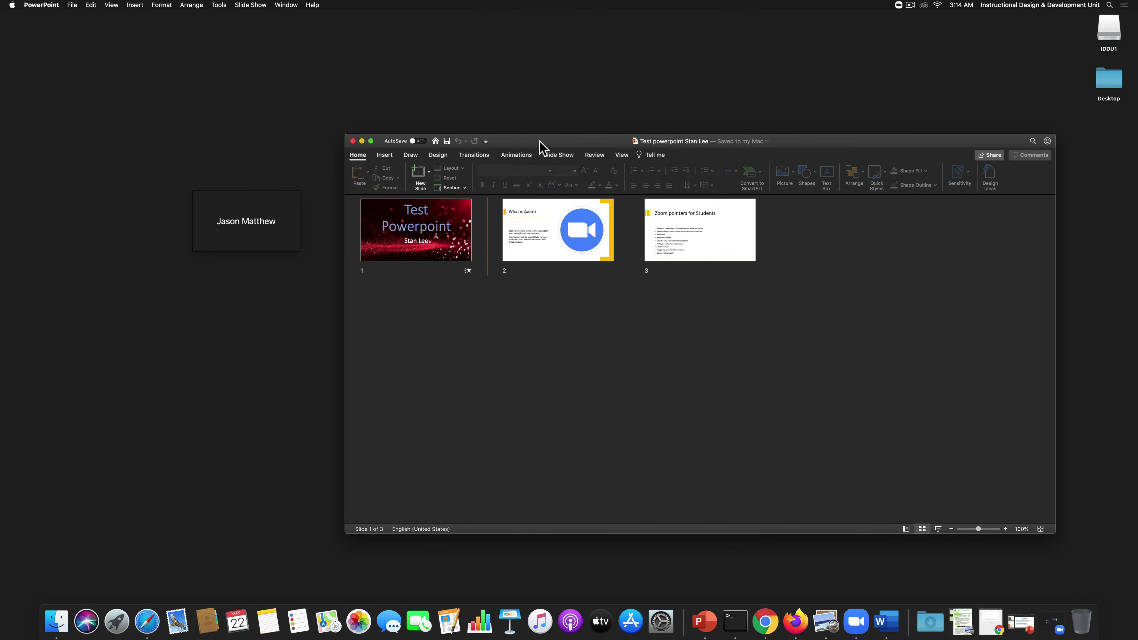
{"action": "mouse_move", "coordinate": [251, 224]}
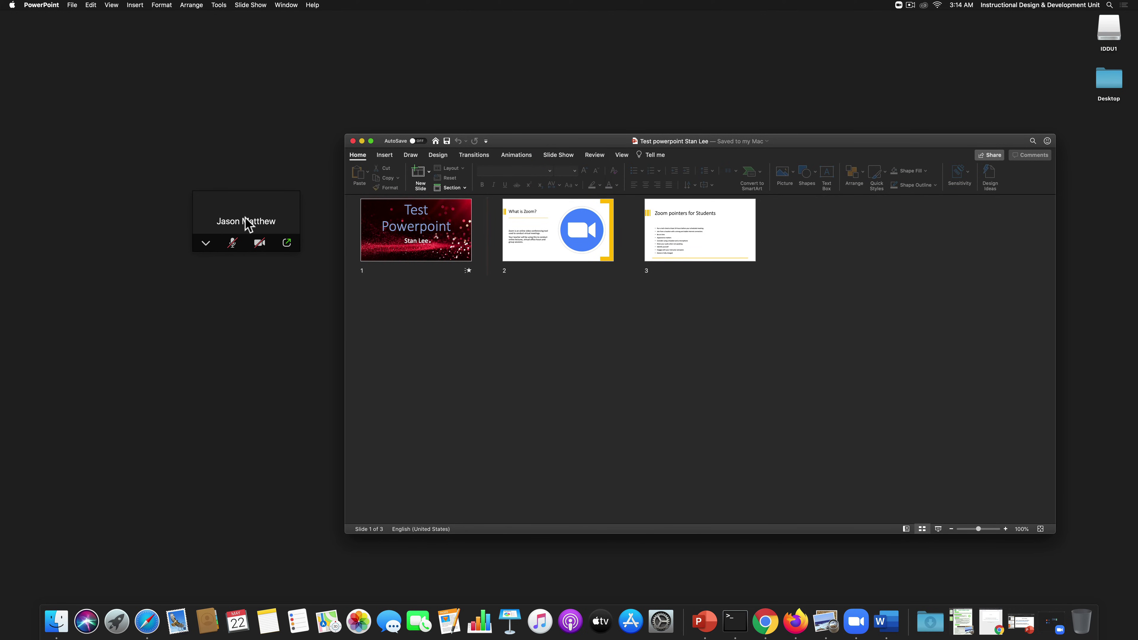
{"action": "left_click", "coordinate": [287, 243]}
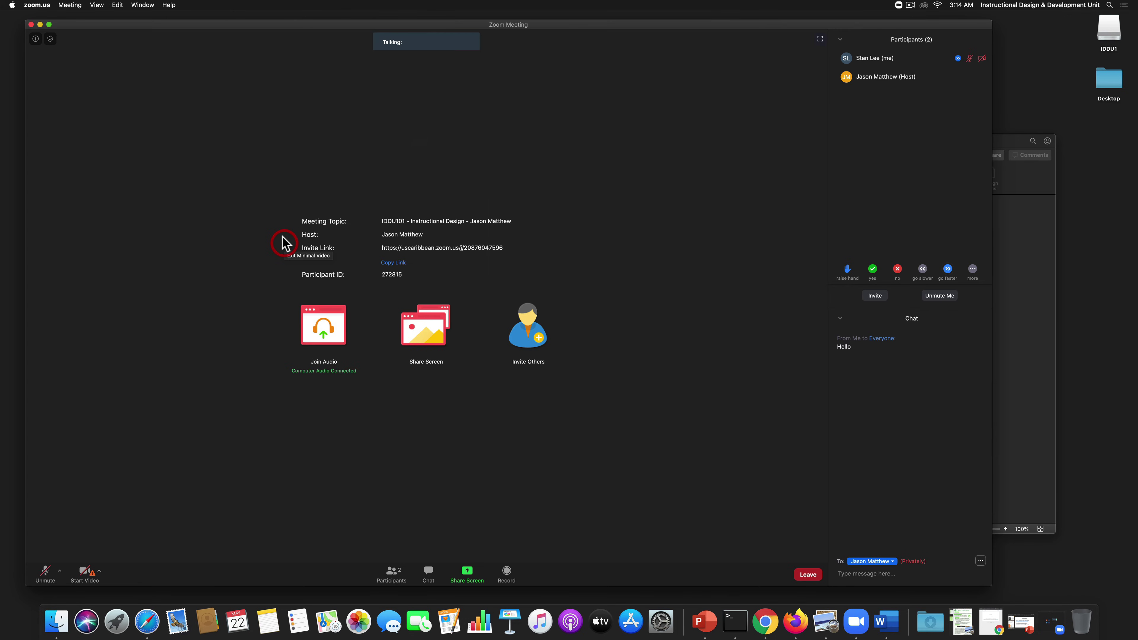
- Share only the PowerPoint window with the test presentation, and open its first slide in Normal view
{"action": "left_click", "coordinate": [471, 574]}
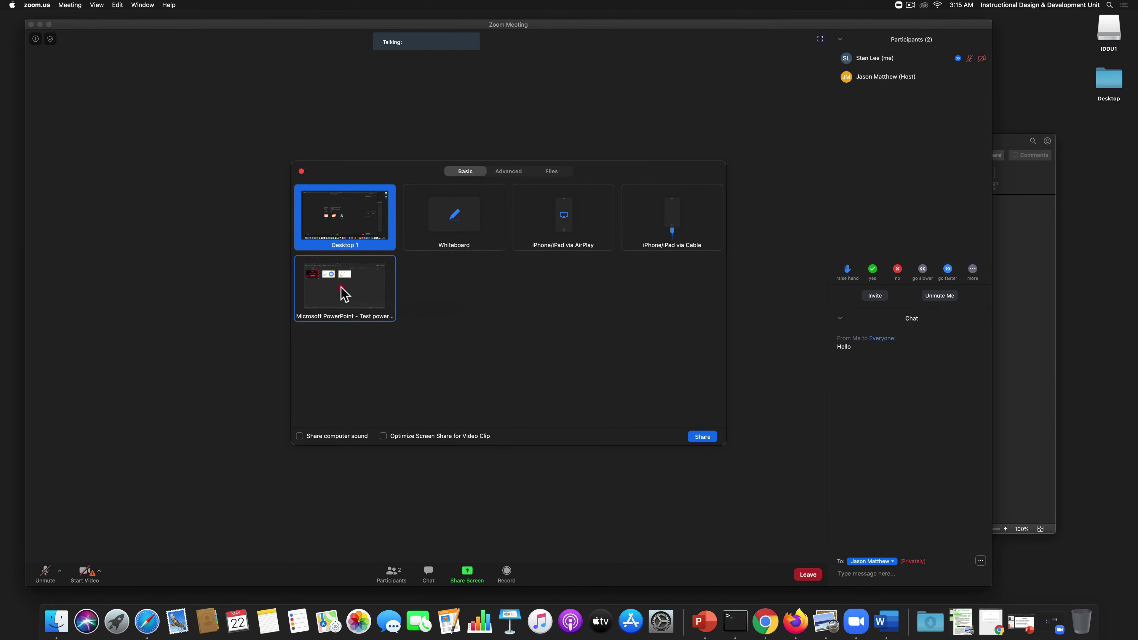
{"action": "left_click", "coordinate": [344, 293]}
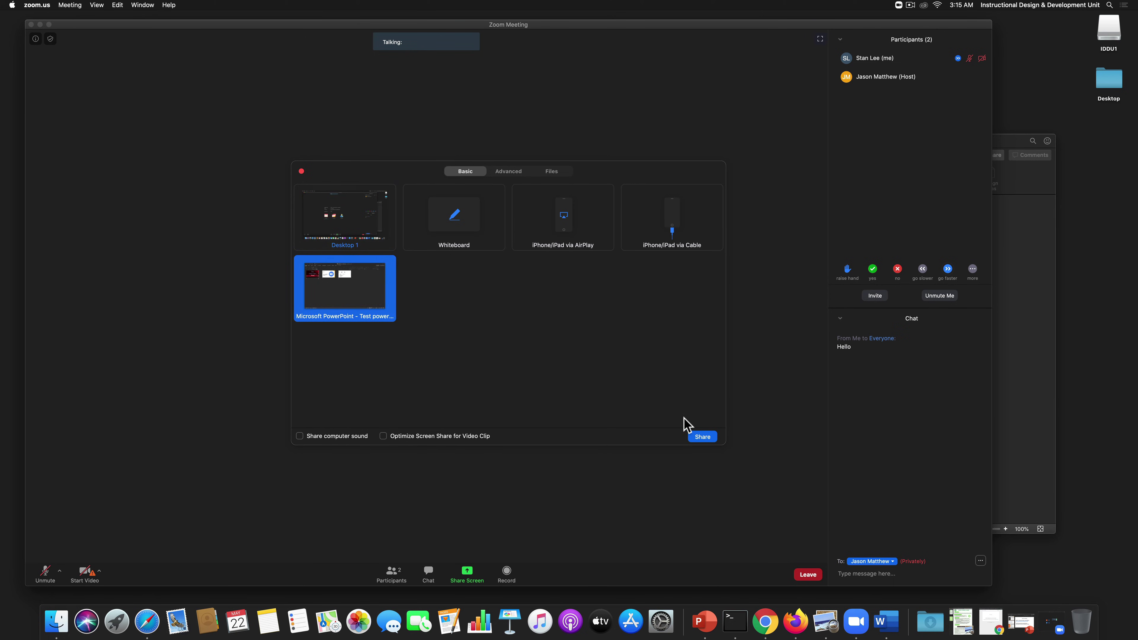
{"action": "left_click", "coordinate": [701, 438]}
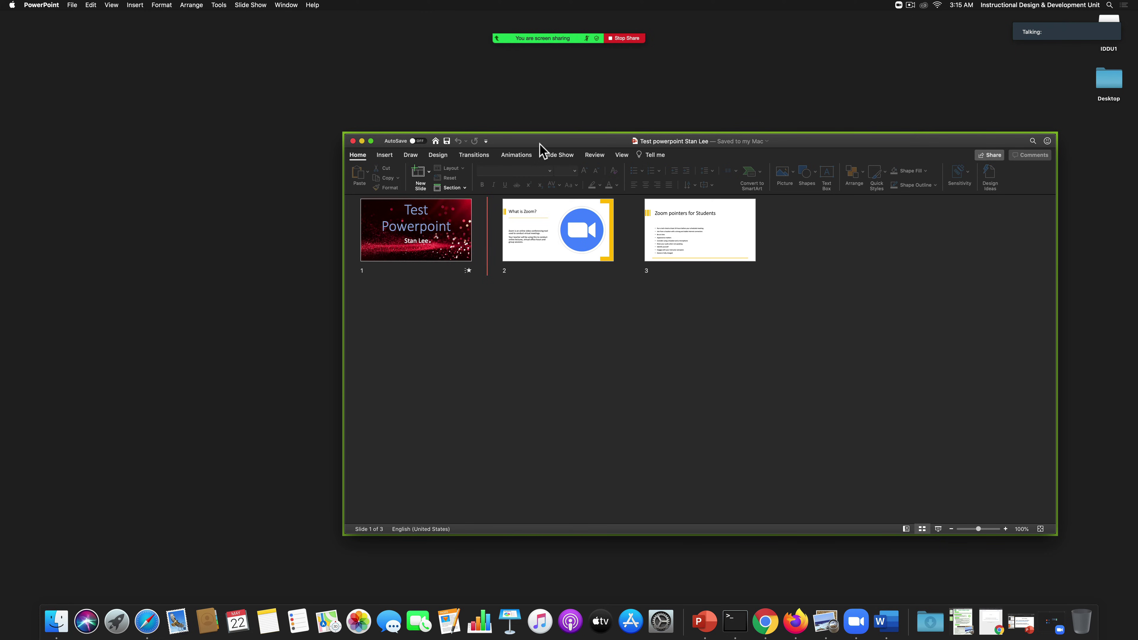
{"action": "double_click", "coordinate": [435, 231]}
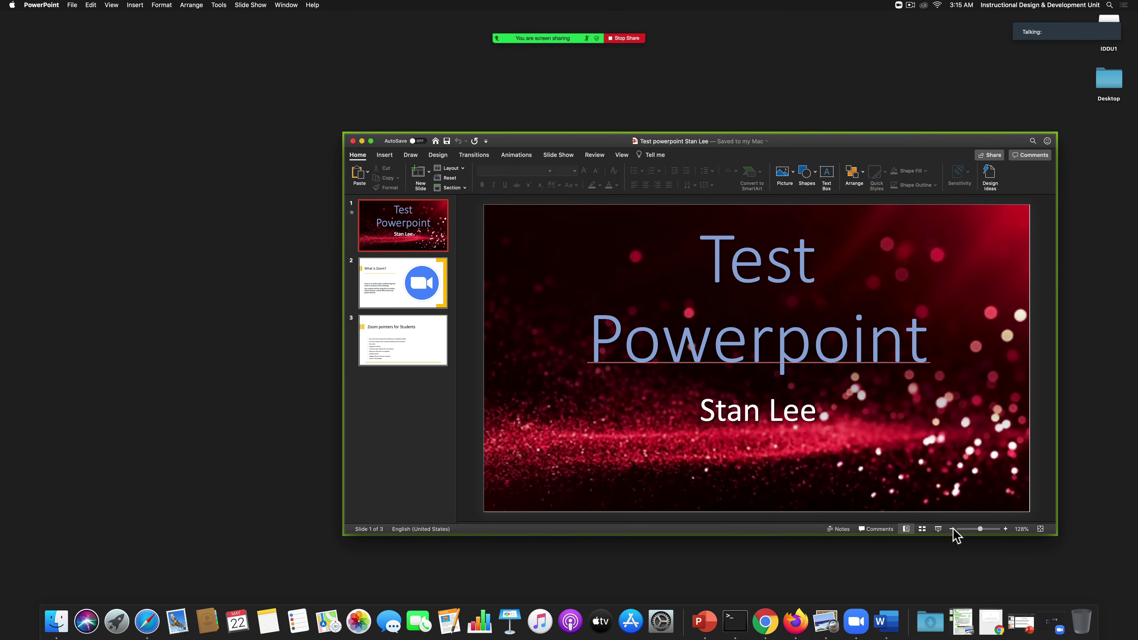
- Start the slide show of the shared test presentation, and advance to the "What is Zoom?" slide
{"action": "left_click", "coordinate": [938, 529]}
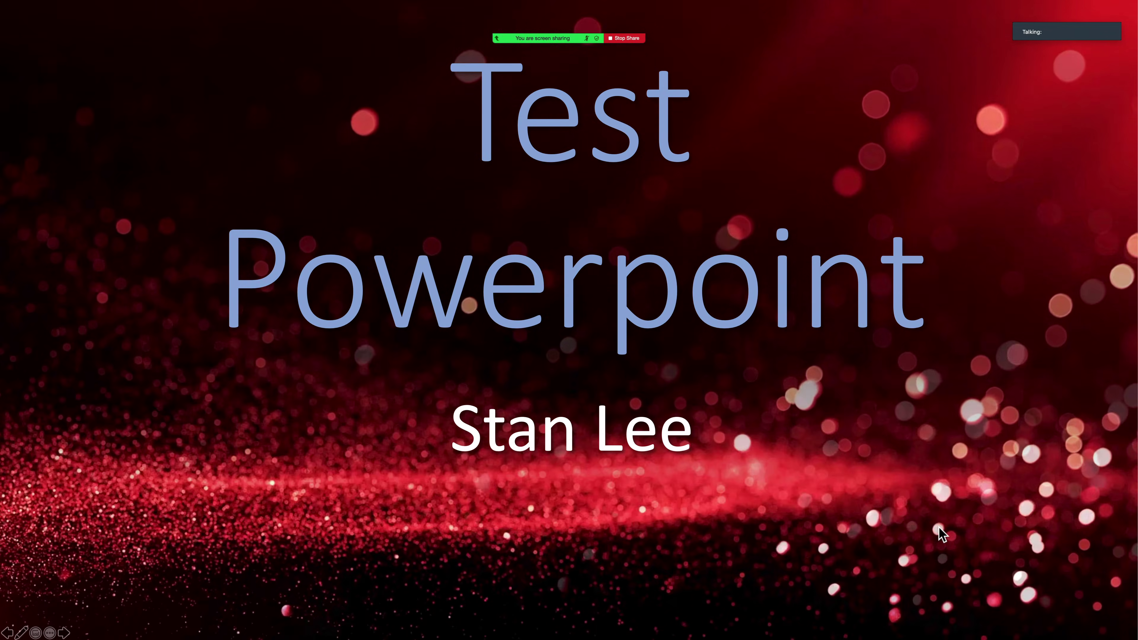
{"action": "left_click", "coordinate": [939, 526]}
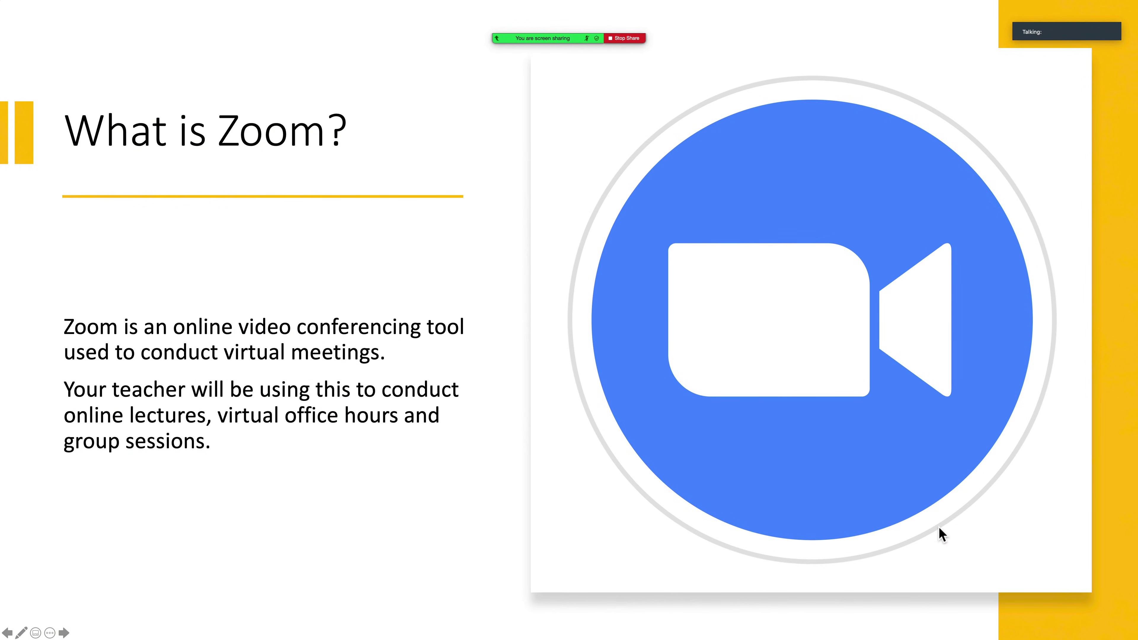
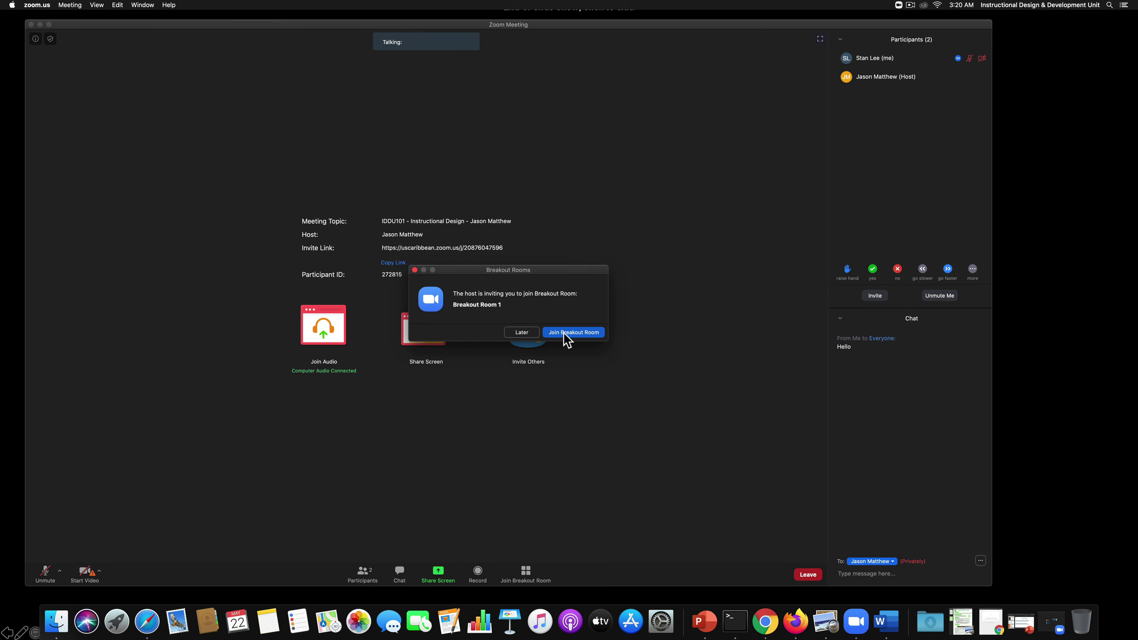
- Join Breakout Room 1, and move and enlarge its window with the participants list shown
{"action": "left_click", "coordinate": [563, 332]}
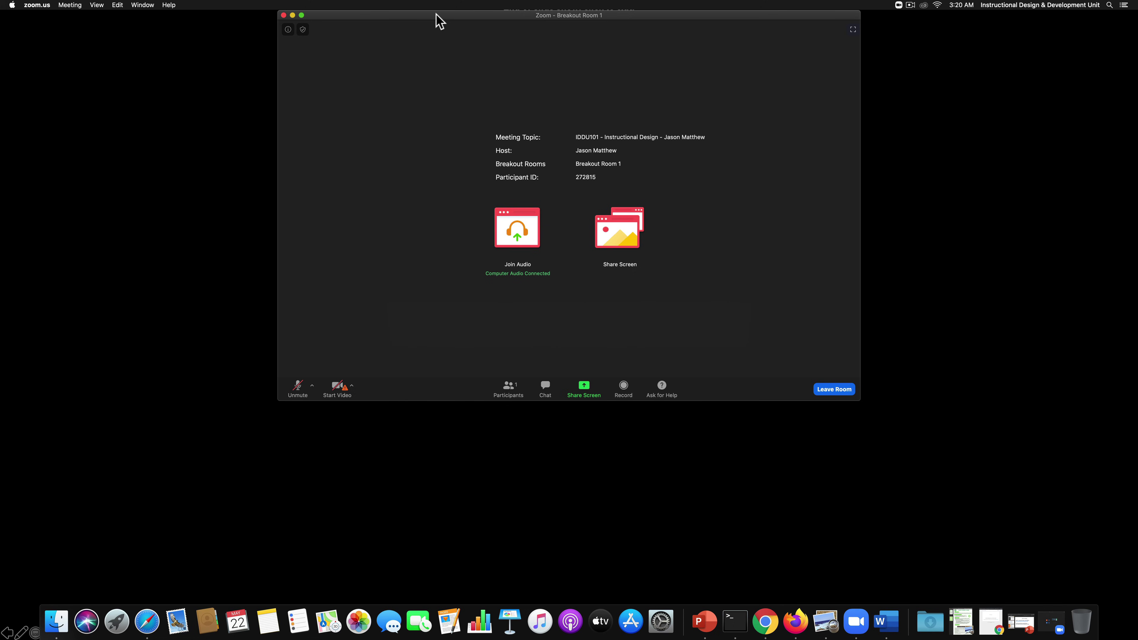
{"action": "left_click_drag", "start_coordinate": [439, 20], "coordinate": [208, 36]}
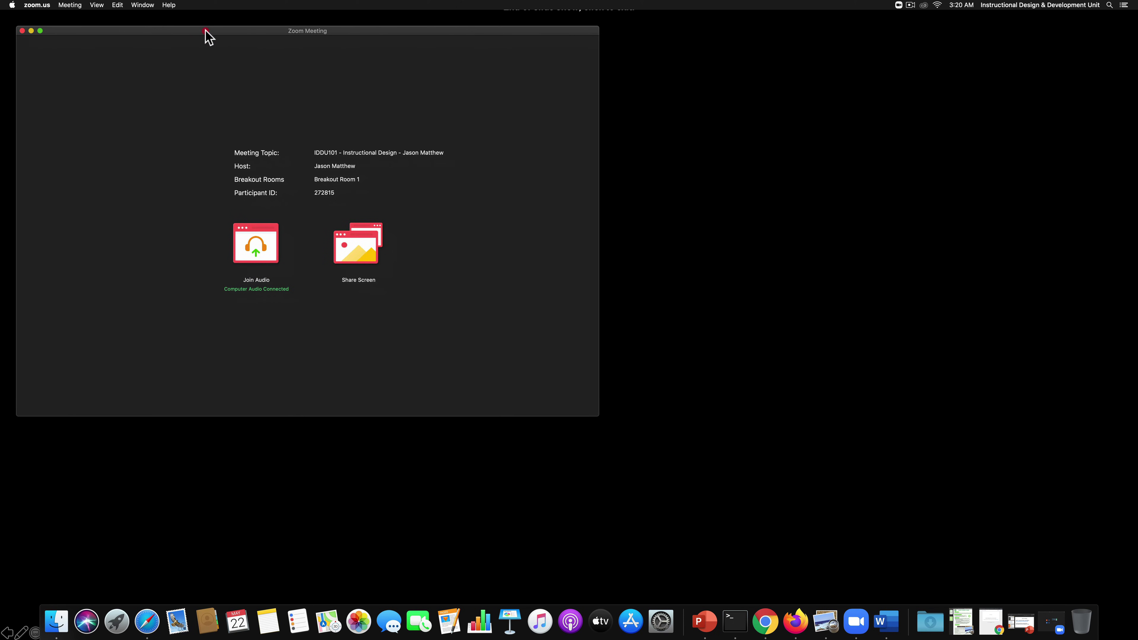
{"action": "left_click_drag", "start_coordinate": [598, 415], "coordinate": [834, 542]}
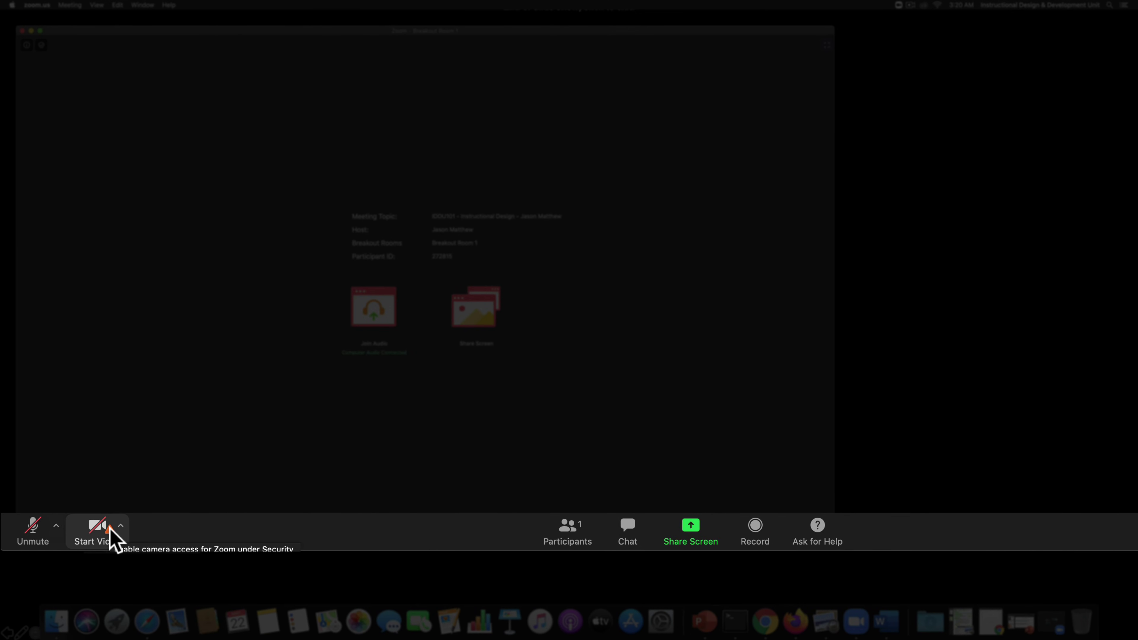
{"action": "left_click", "coordinate": [574, 527]}
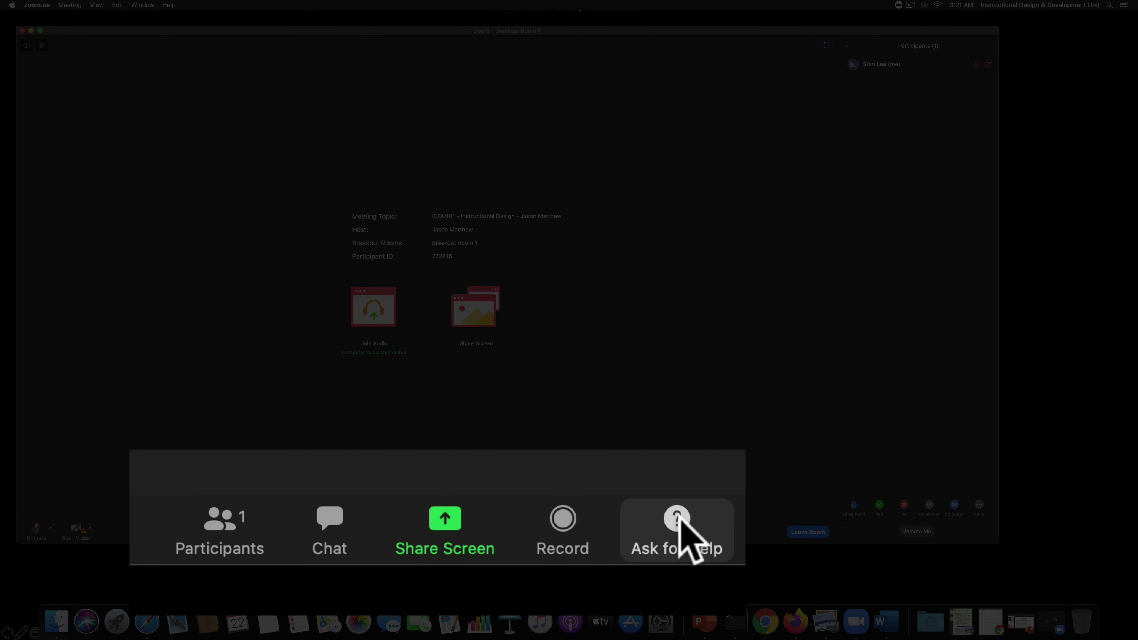
- Ask for help by inviting the host to the breakout room, and dismiss the help request dialog
{"action": "left_click", "coordinate": [517, 529]}
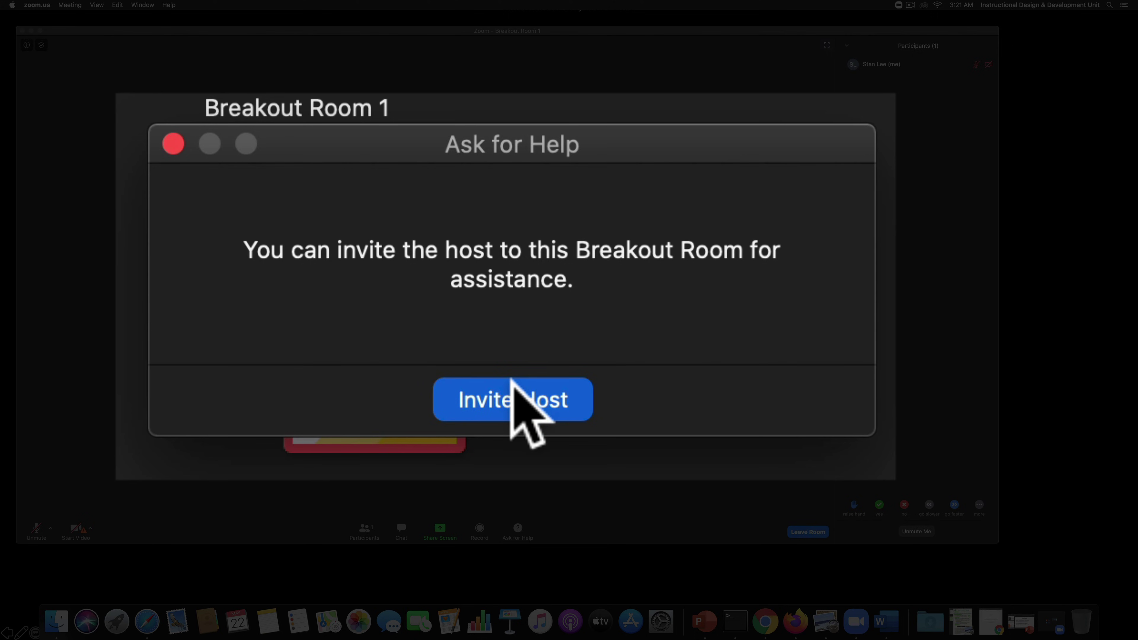
{"action": "left_click", "coordinate": [509, 390]}
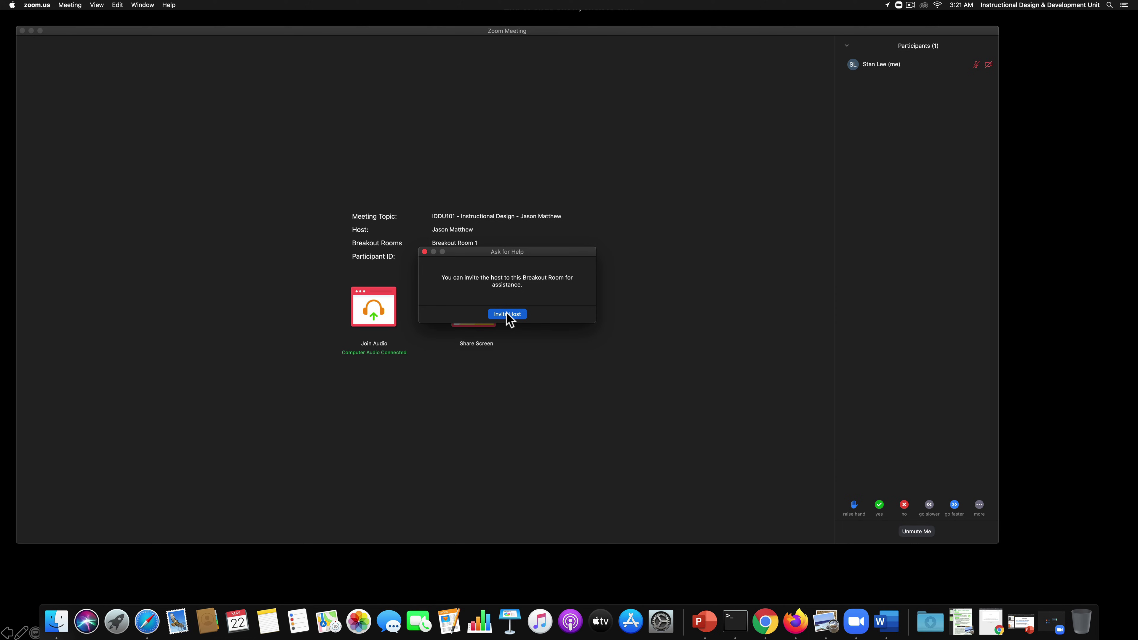
{"action": "left_click", "coordinate": [507, 314]}
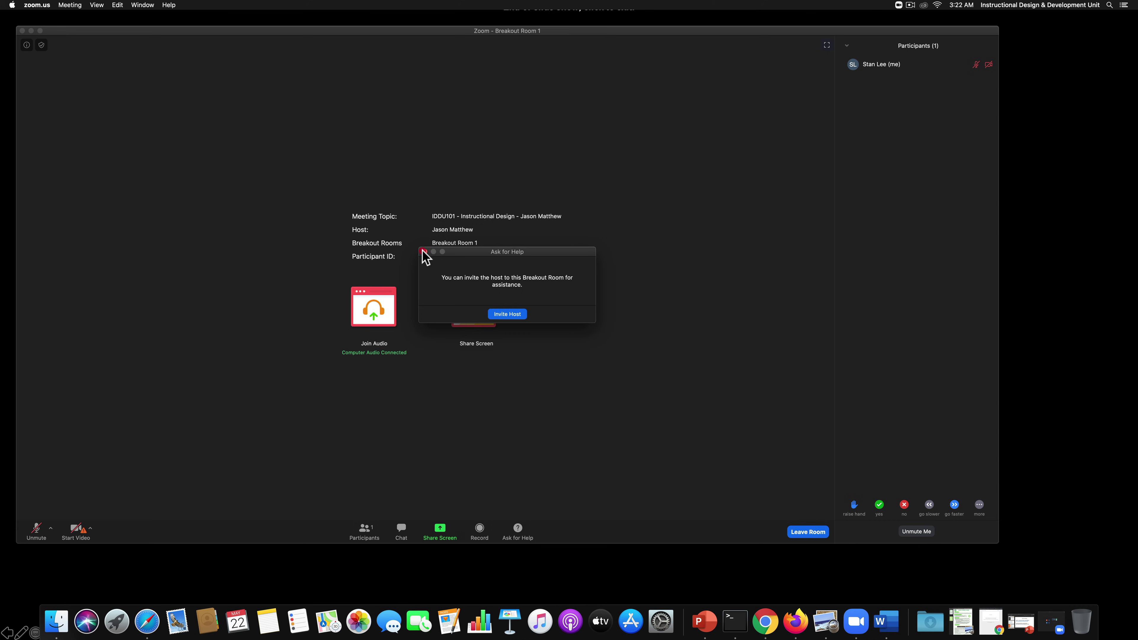
{"action": "left_click", "coordinate": [424, 251]}
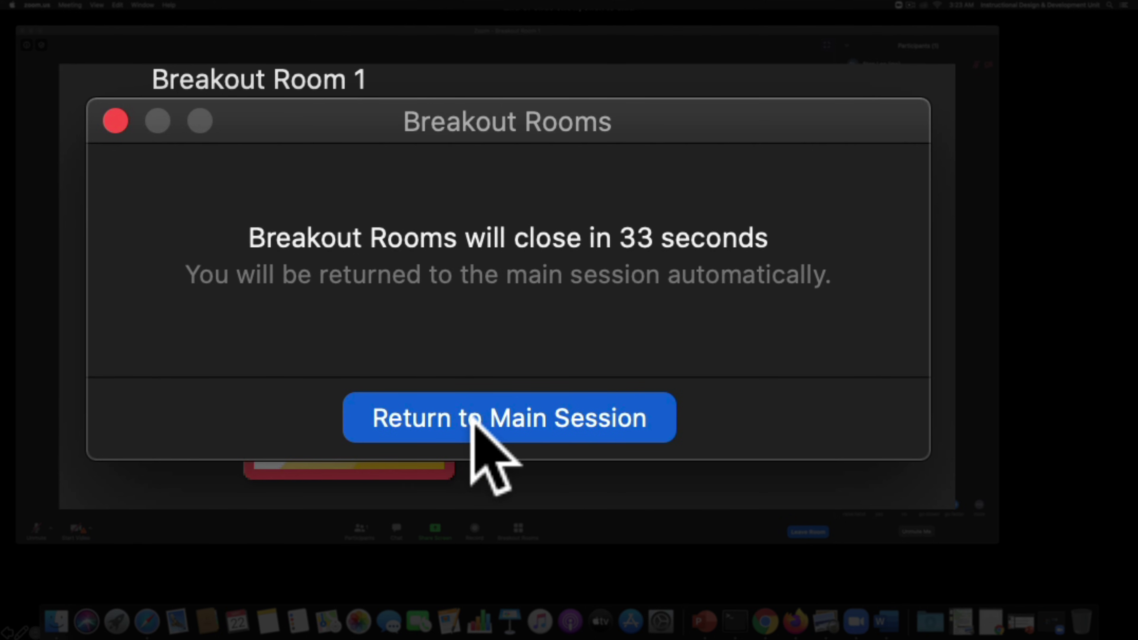
- Return to the main session from the closing breakout room, and reposition and enlarge the meeting window
{"action": "left_click", "coordinate": [431, 423]}
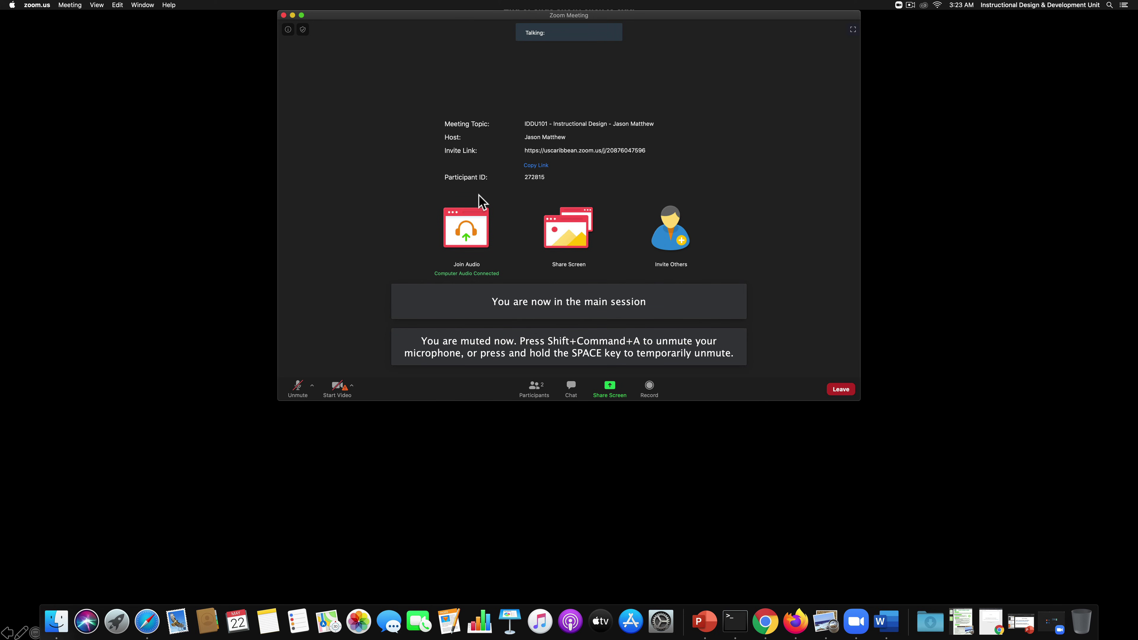
{"action": "left_click_drag", "start_coordinate": [402, 15], "coordinate": [156, 28]}
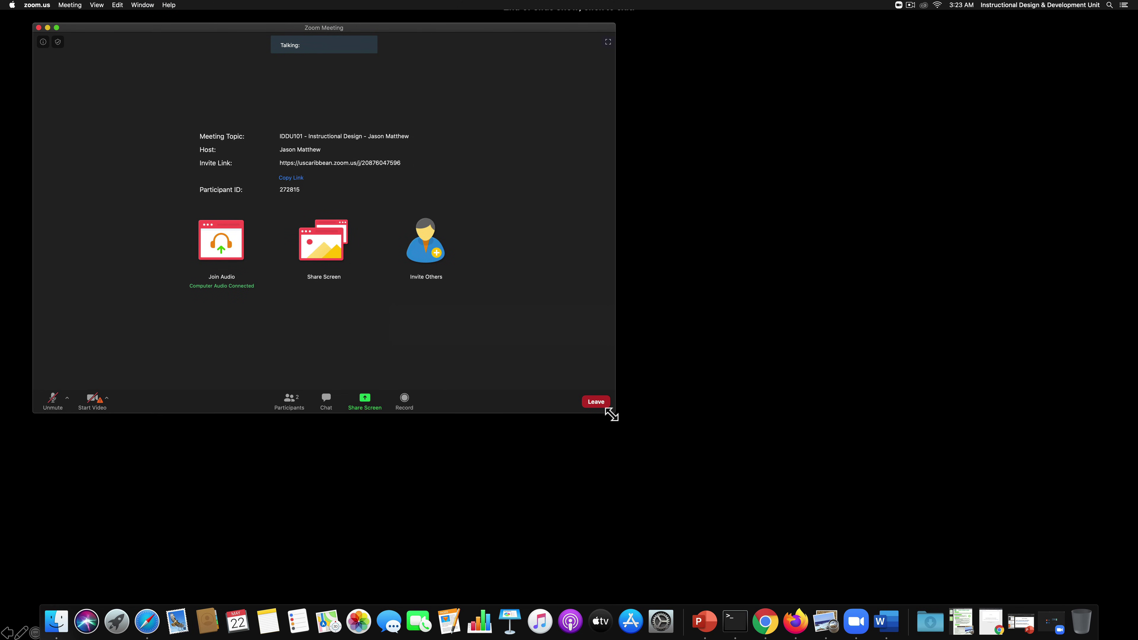
{"action": "left_click_drag", "start_coordinate": [612, 414], "coordinate": [824, 560]}
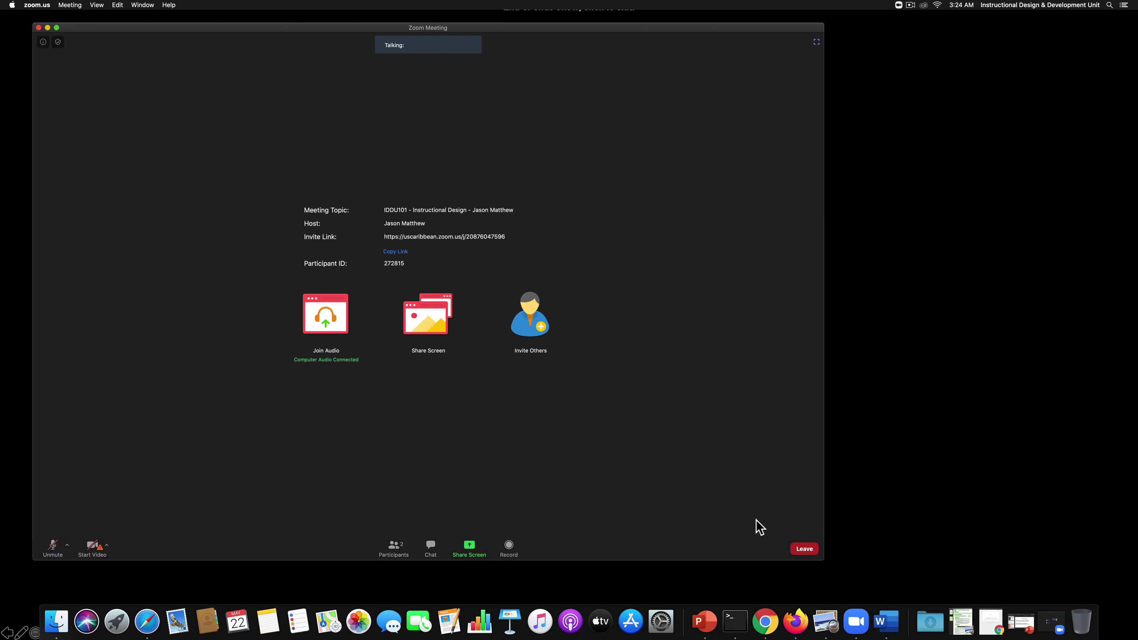
- Leave the Zoom meeting and confirm leaving
{"action": "left_click", "coordinate": [804, 550]}
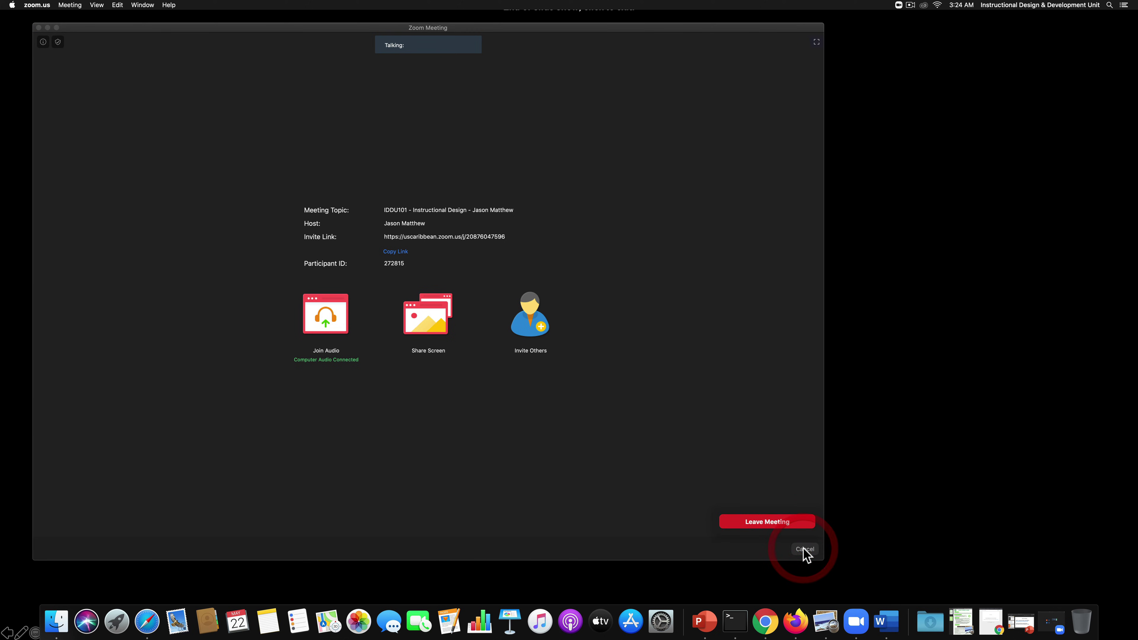
{"action": "left_click", "coordinate": [772, 525]}
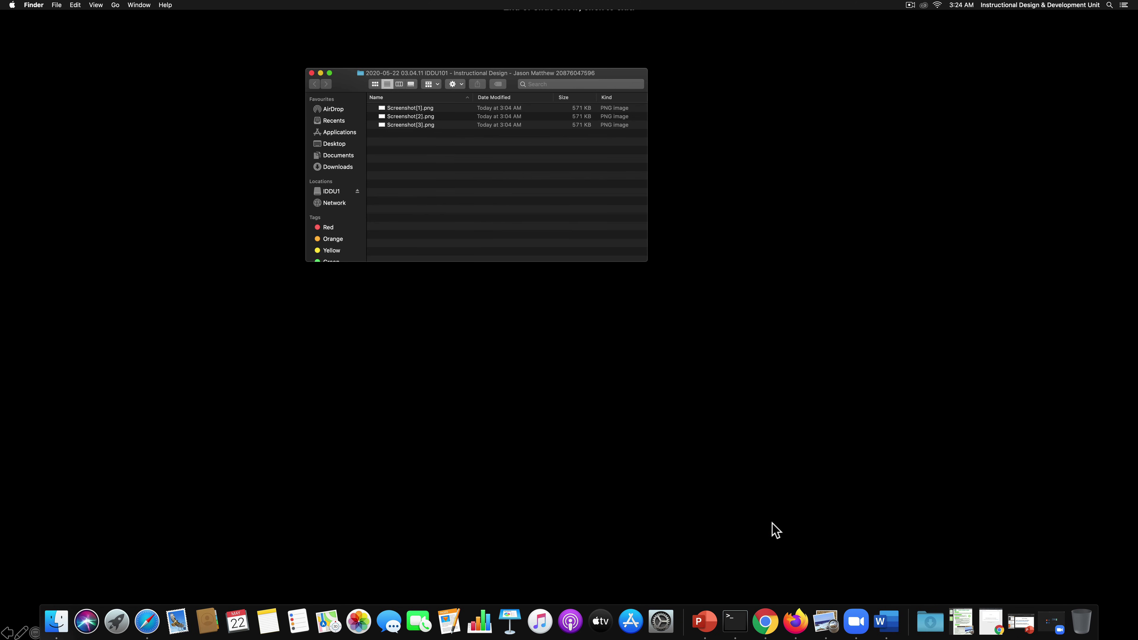